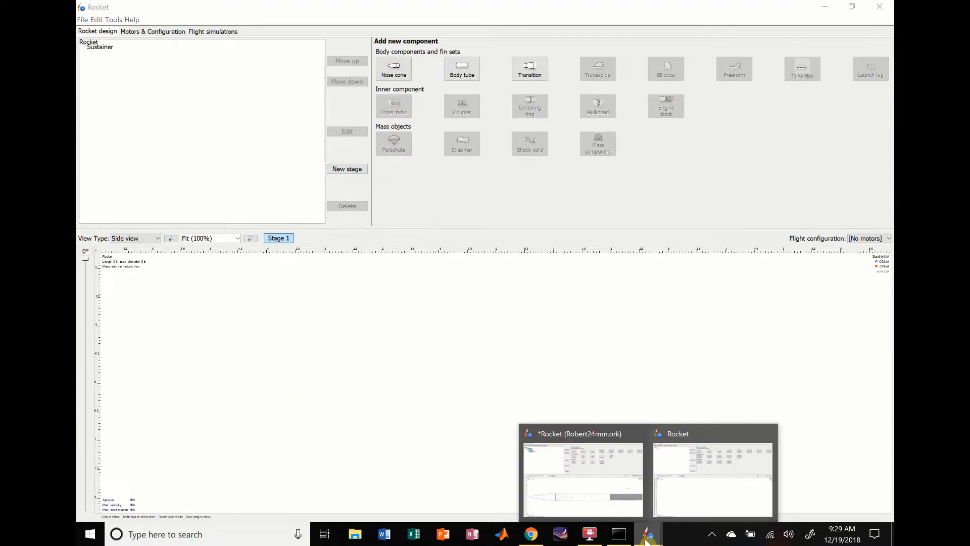
# - Close the other open 24 mm rocket design without saving it, returning to the empty rocket design
pyautogui.click(636, 437)
pyautogui.hotkey('ctrl', 'w')
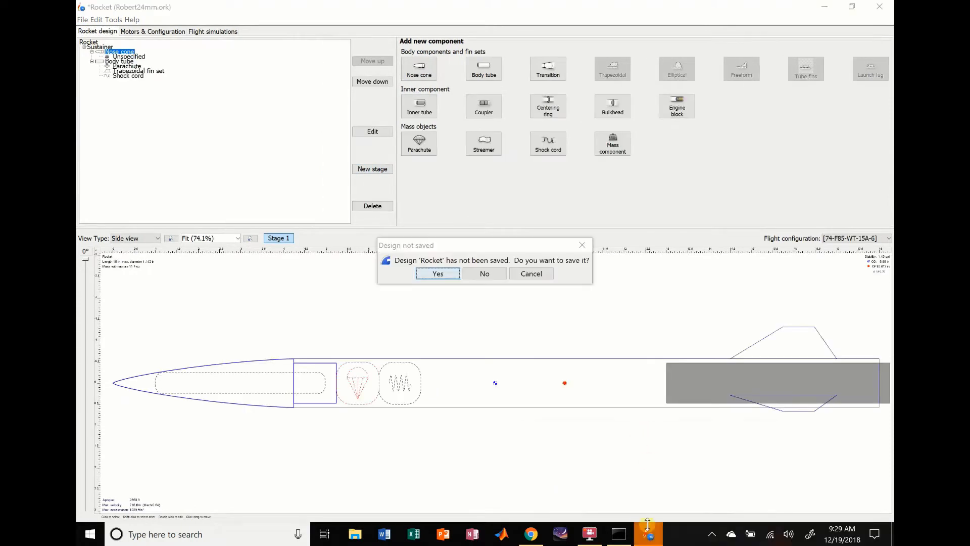
pyautogui.click(487, 273)
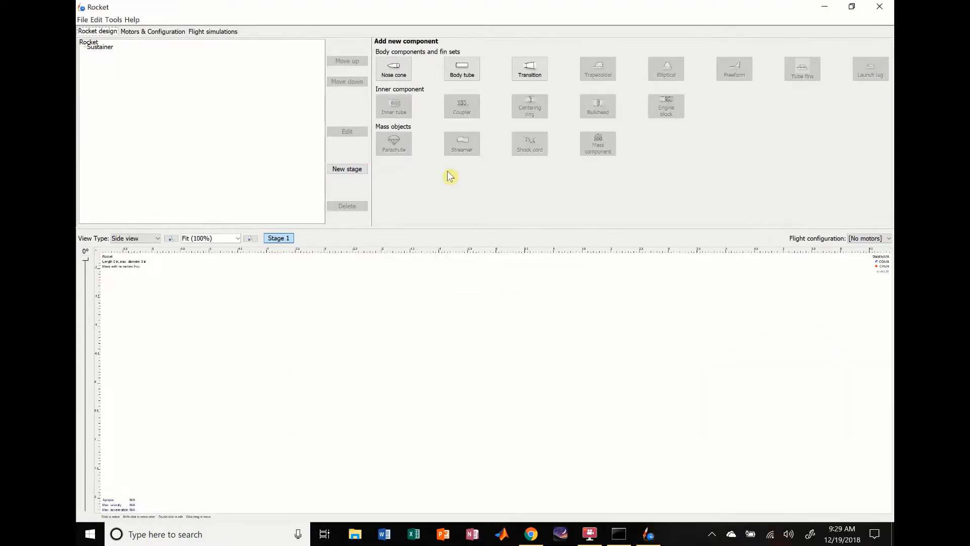
# - Add a nose cone to the Sustainer stage
pyautogui.click(344, 396)
pyautogui.click(99, 47)
pyautogui.click(224, 138)
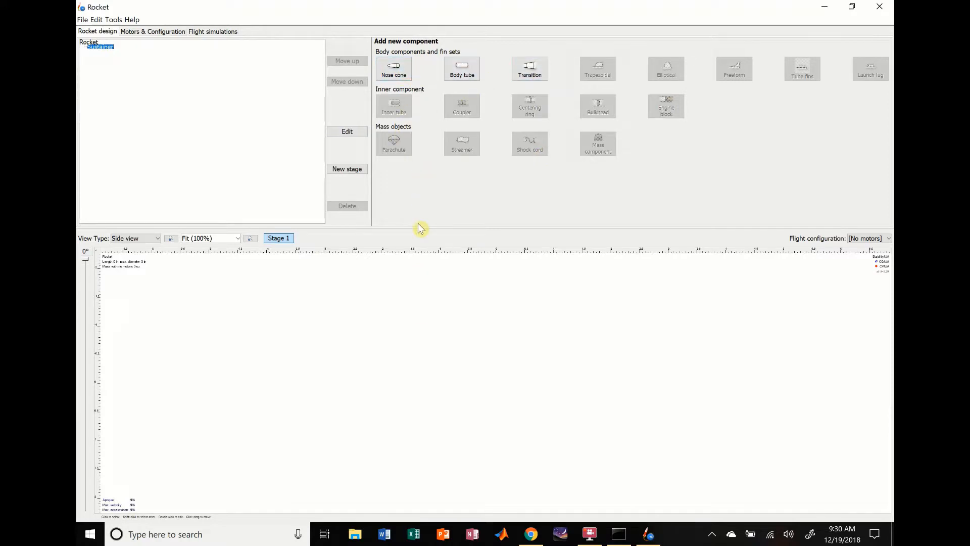
pyautogui.click(401, 76)
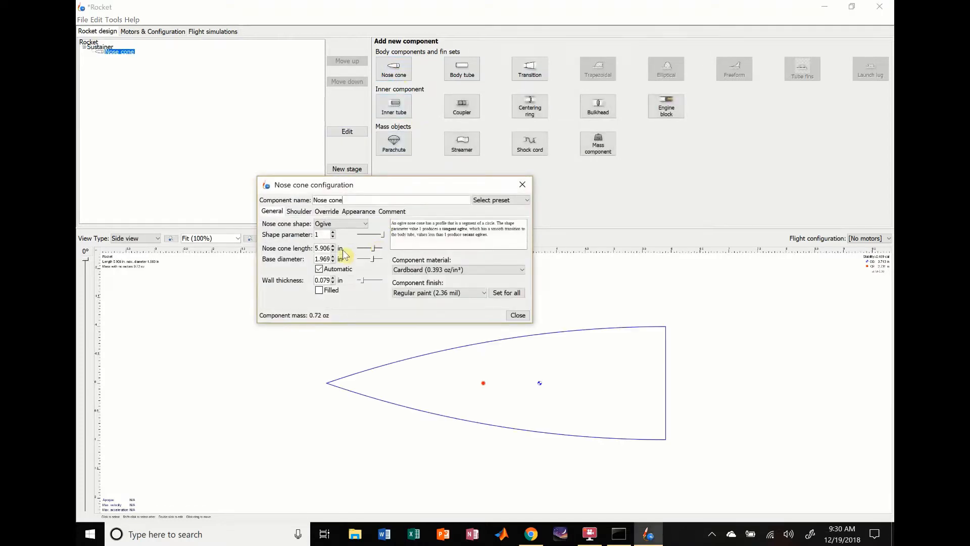
# - Set the nose cone's shape to Haack series with a shape parameter of 0
pyautogui.click(349, 226)
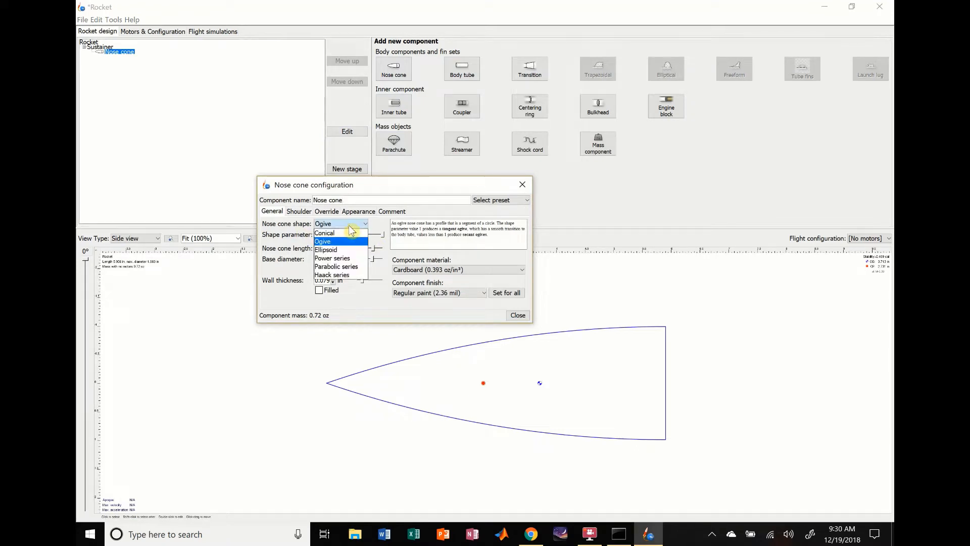
pyautogui.click(336, 233)
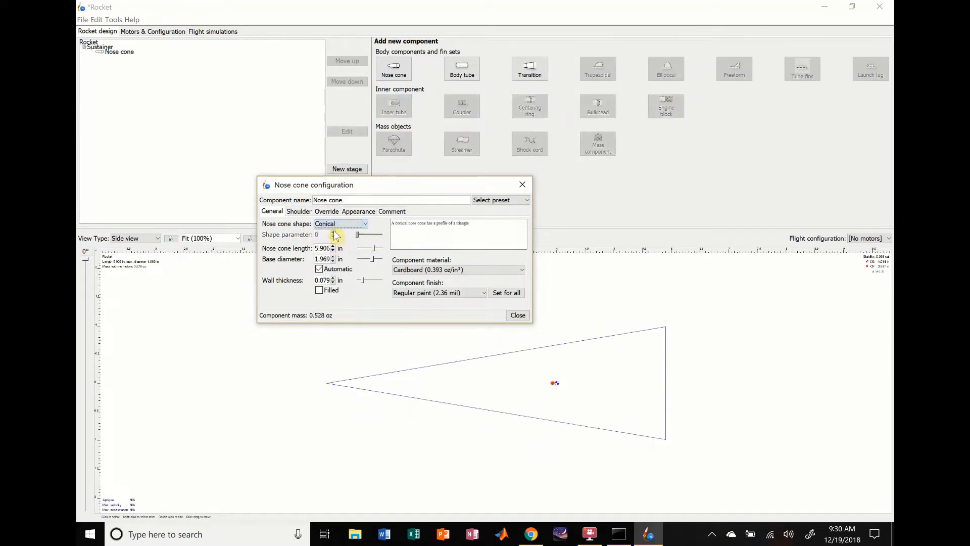
pyautogui.click(356, 224)
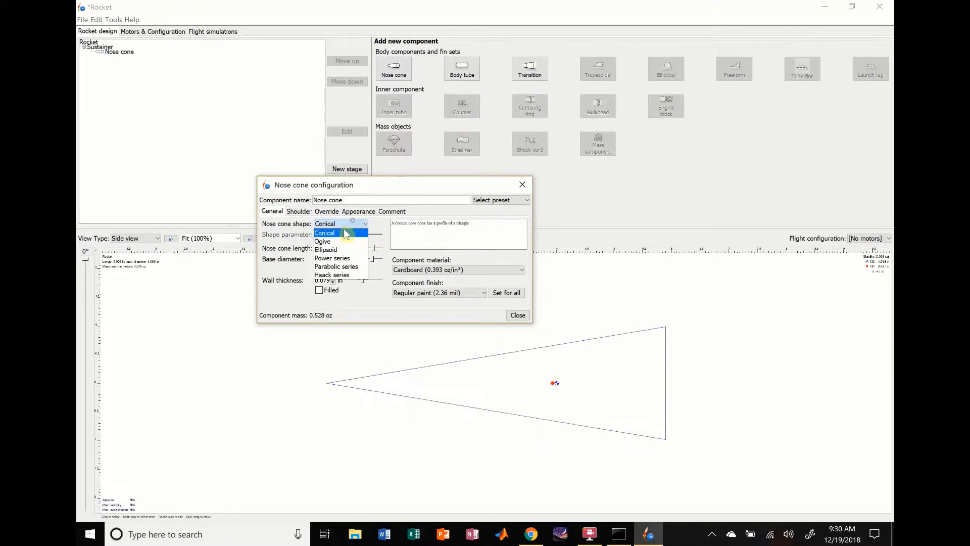
pyautogui.click(343, 275)
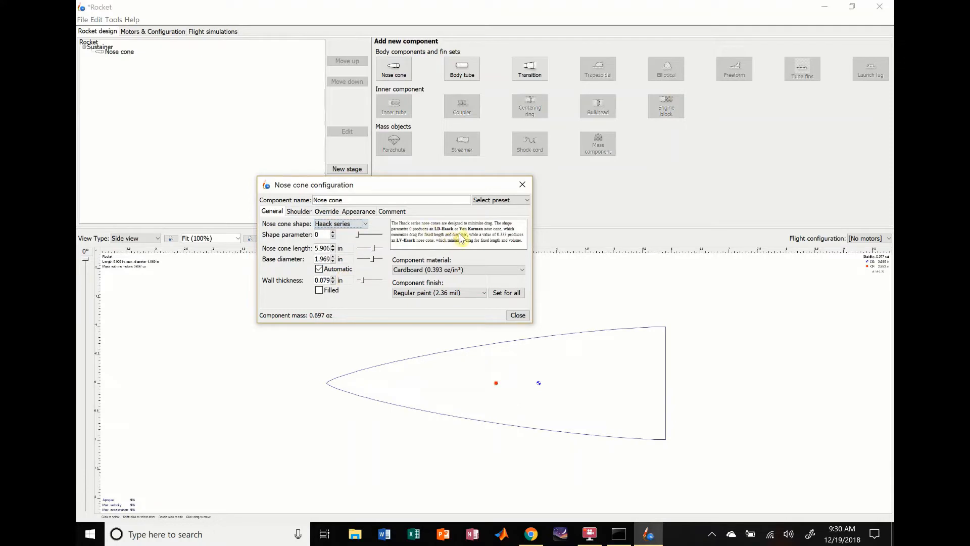
pyautogui.click(334, 233)
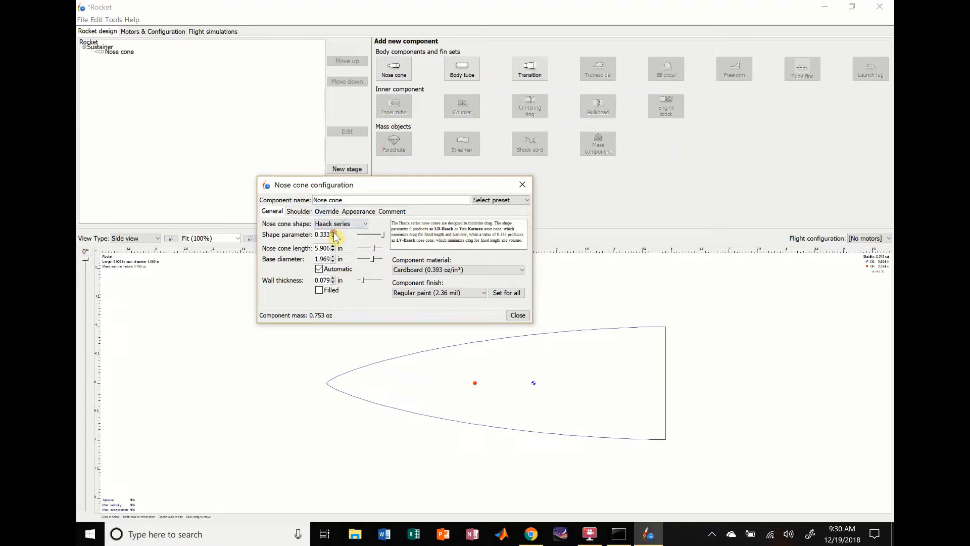
pyautogui.click(333, 237)
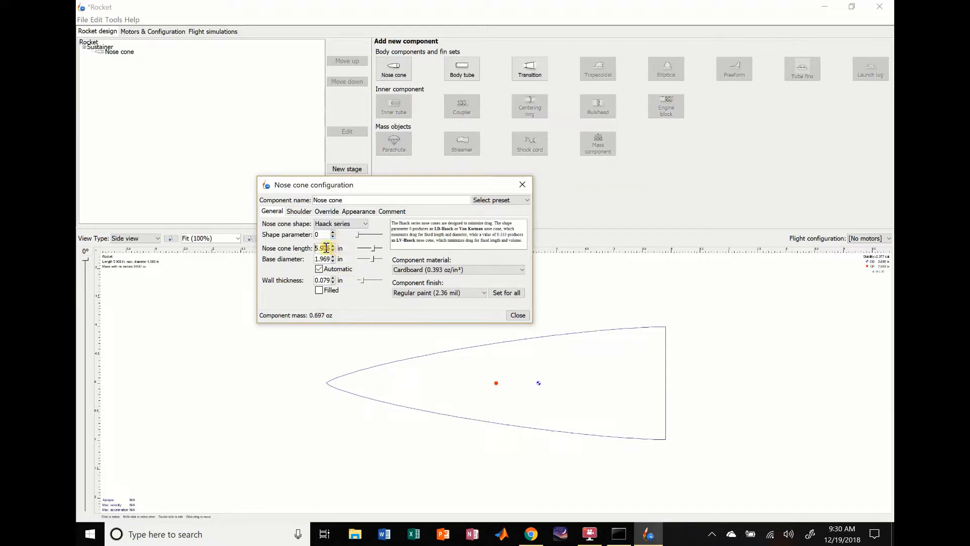
# - Set the nose cone's length to 8 in
pyautogui.click(326, 247)
pyautogui.click(328, 250)
pyautogui.doubleClick(328, 249)
pyautogui.write('8')
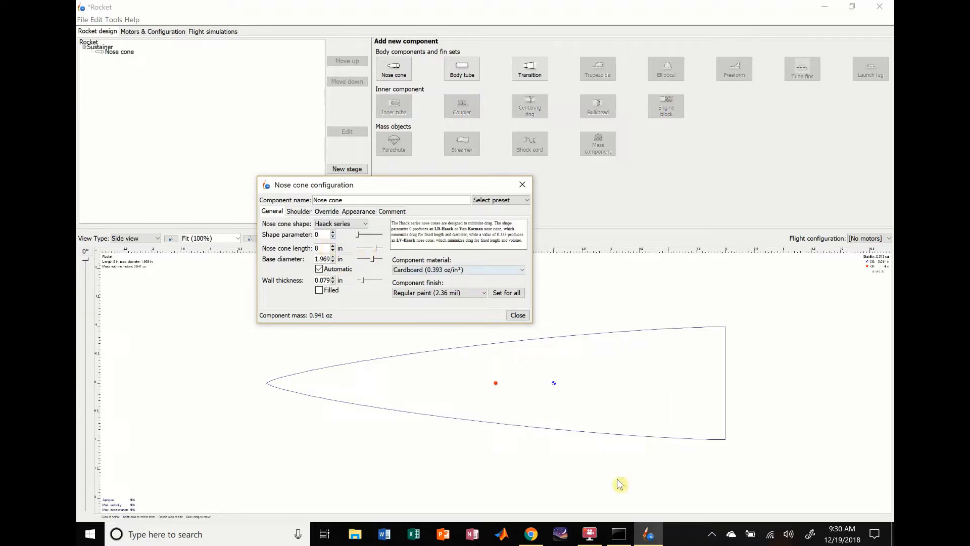
pyautogui.click(506, 337)
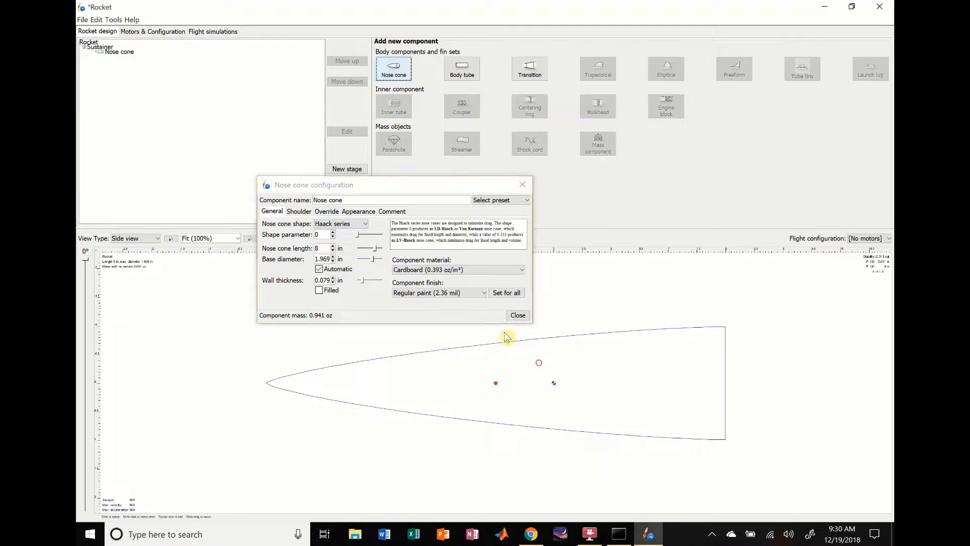
# - Set the nose cone's base diameter to 42 mm and switch its wall thickness unit to millimetres
pyautogui.click(341, 259)
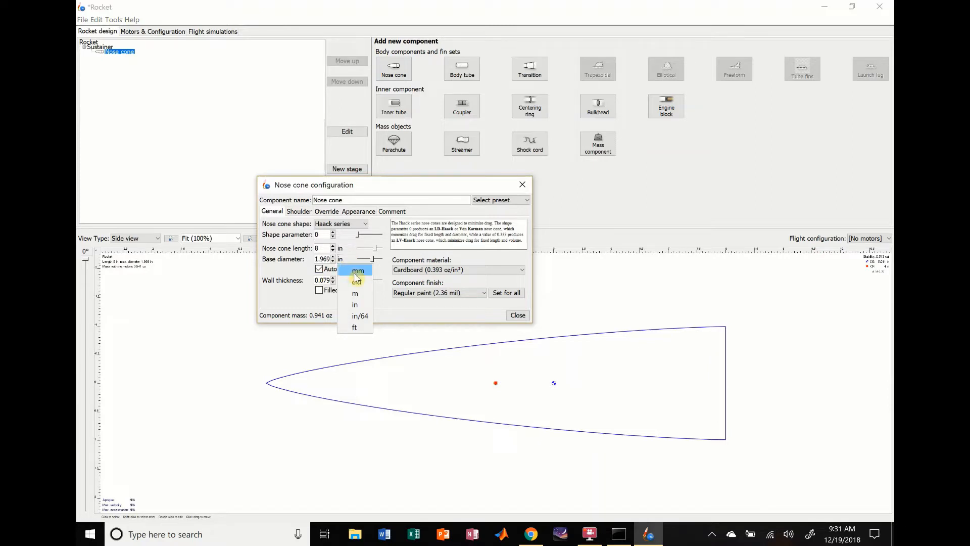
pyautogui.click(358, 271)
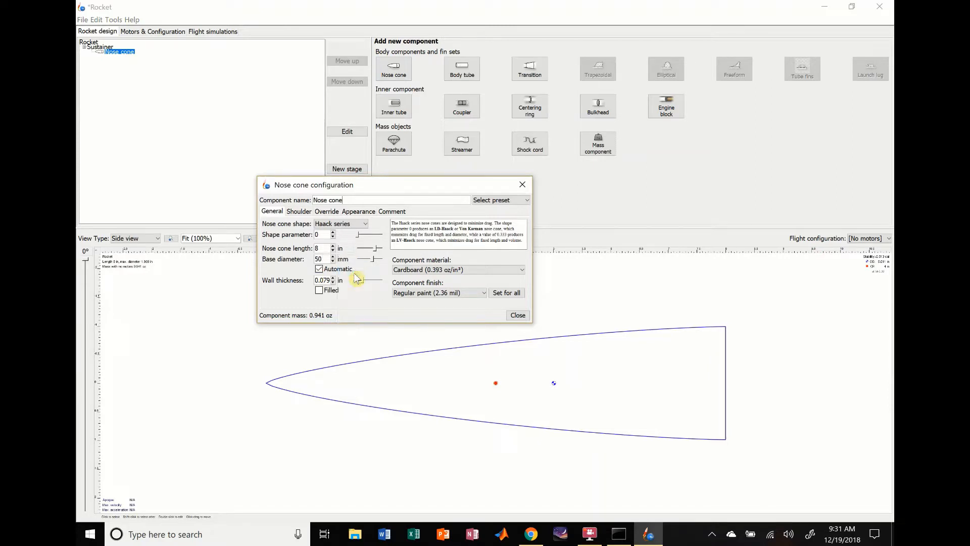
pyautogui.doubleClick(323, 260)
pyautogui.write('42')
pyautogui.press('Return')
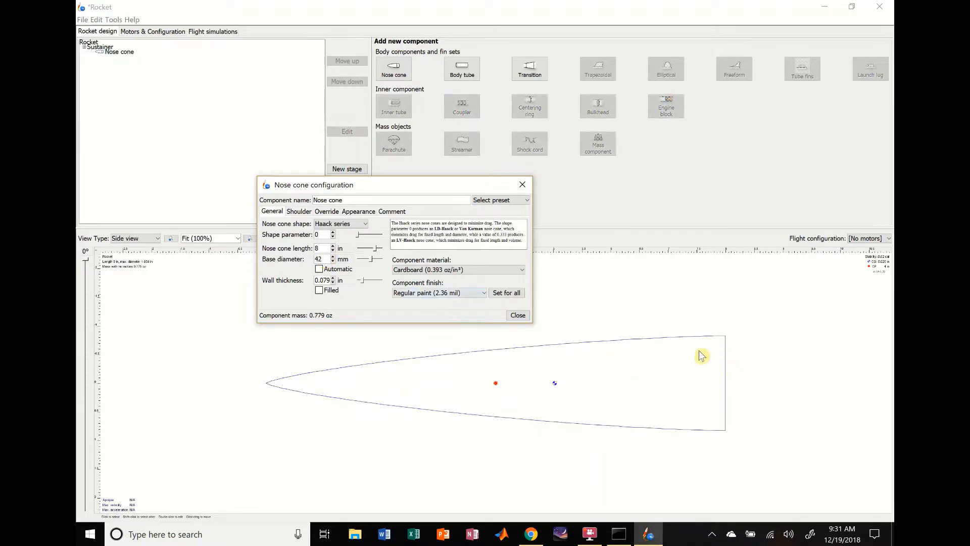
pyautogui.click(339, 281)
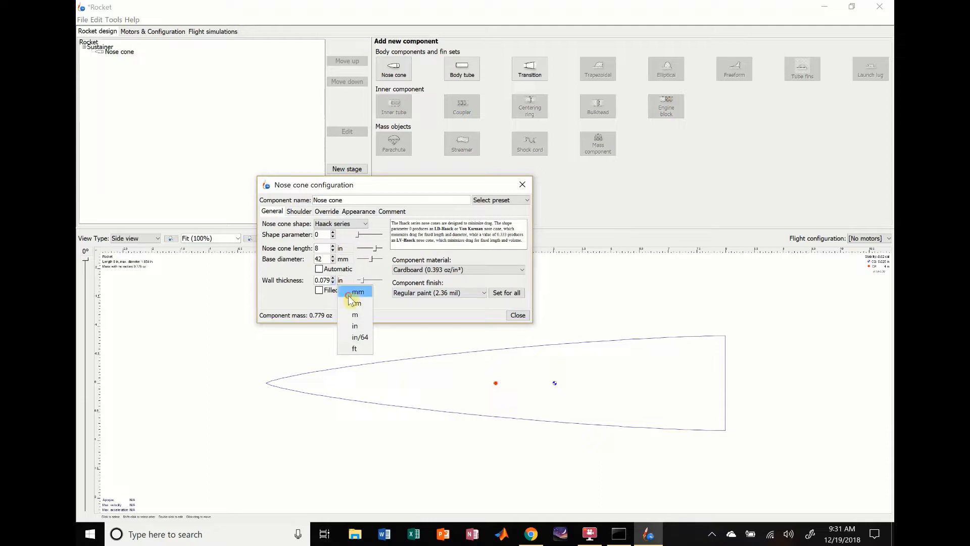
pyautogui.click(351, 301)
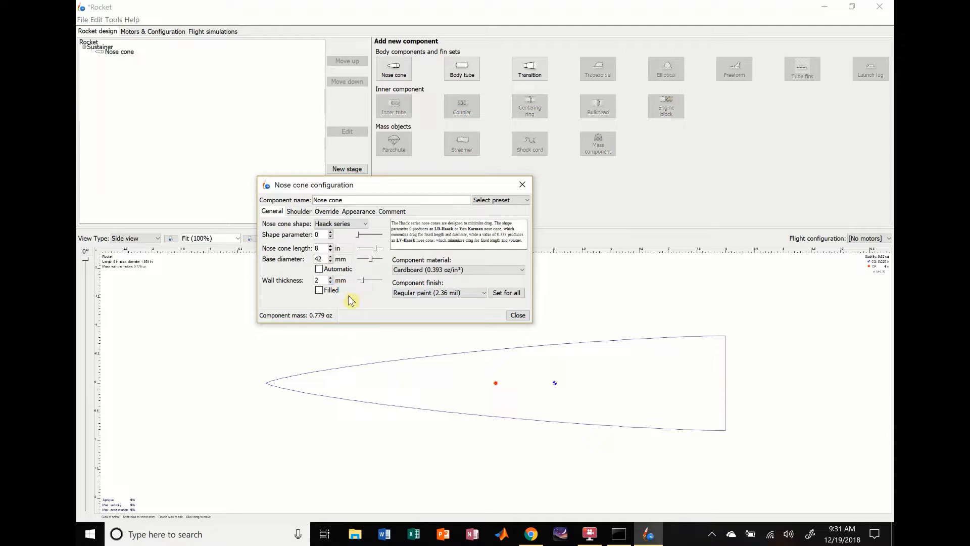
# - Try the filled option on the nose cone and return it to hollow
pyautogui.click(320, 291)
pyautogui.click(320, 290)
pyautogui.click(319, 290)
pyautogui.click(319, 290)
pyautogui.click(319, 290)
pyautogui.click(319, 290)
# - Set the nose cone's material to Fiberglass and its finish to Regular paint
pyautogui.click(466, 272)
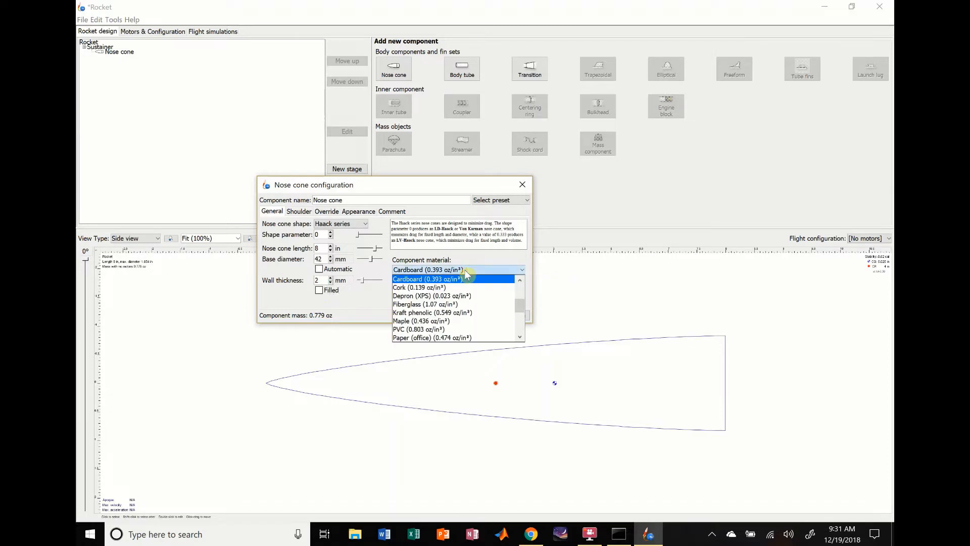
pyautogui.click(436, 306)
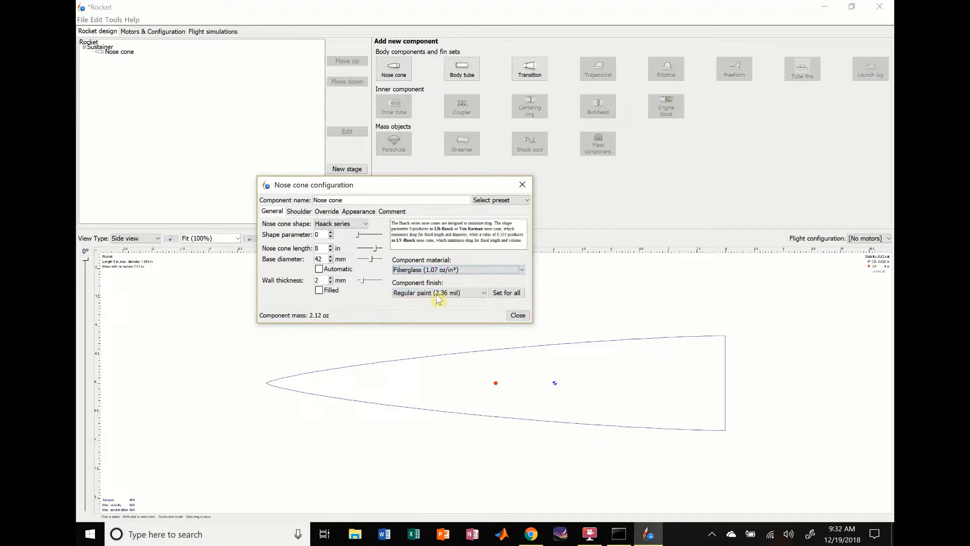
pyautogui.click(461, 296)
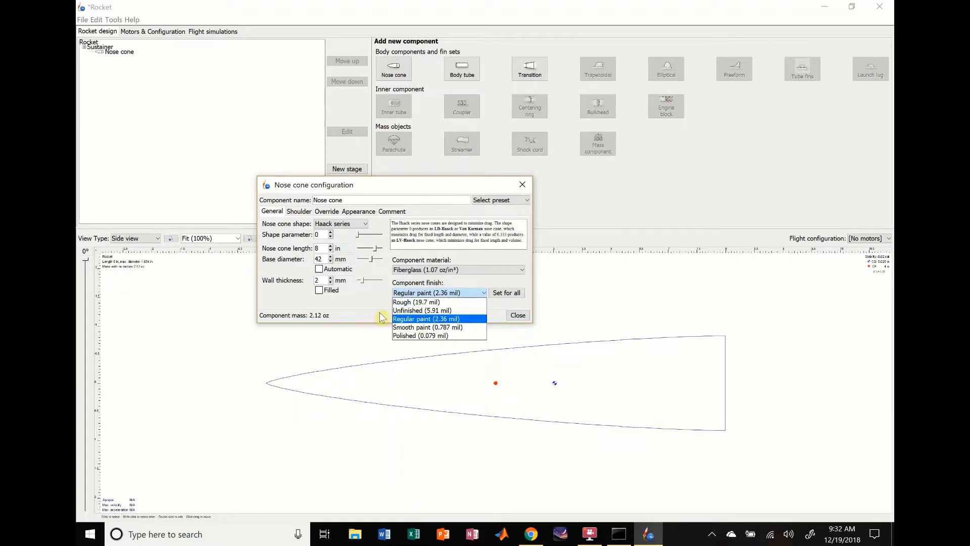
pyautogui.click(404, 302)
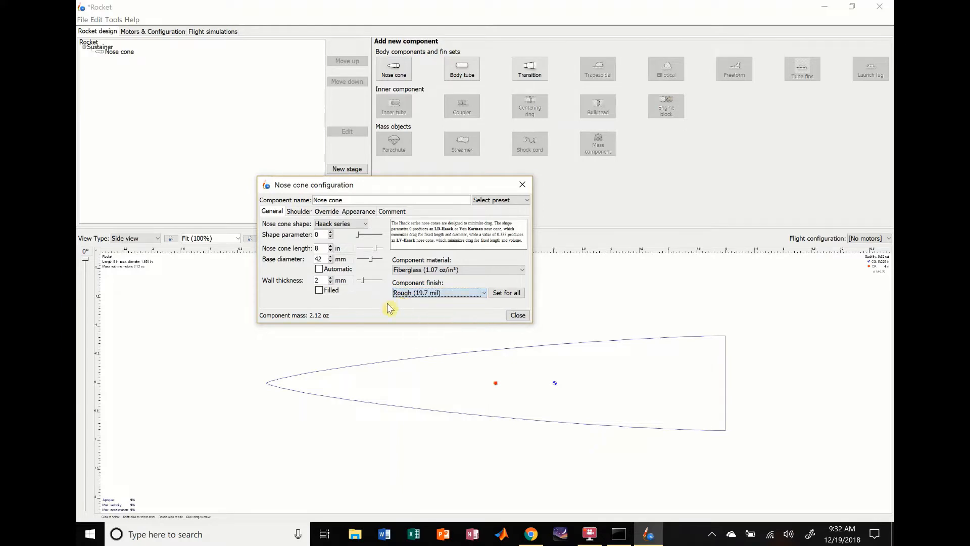
pyautogui.click(421, 293)
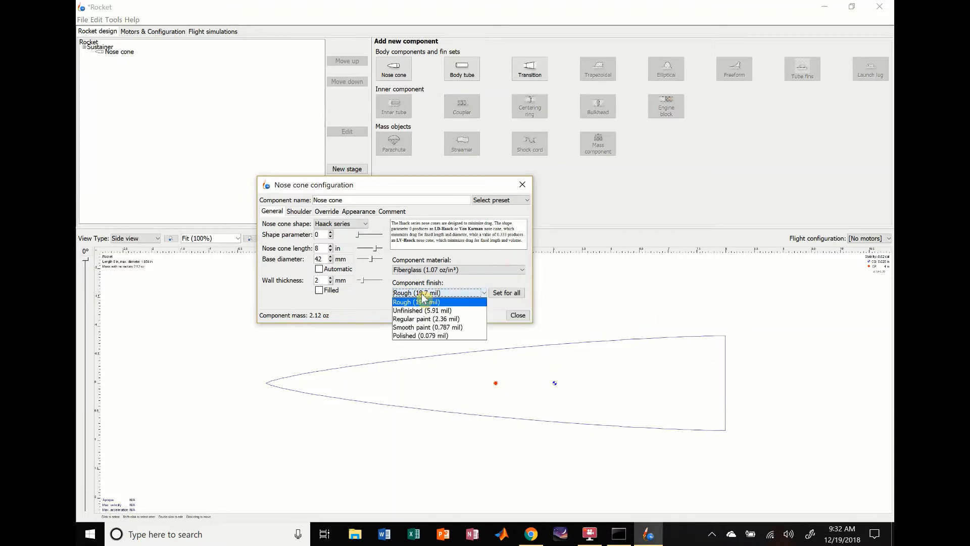
pyautogui.click(404, 318)
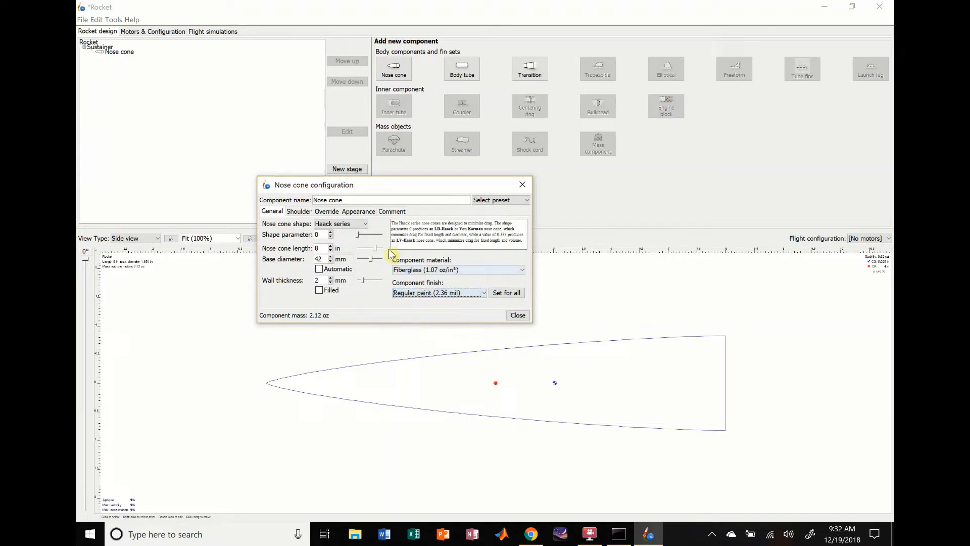
# - Give the nose cone a shoulder with a 38 mm diameter and a 38 mm length
pyautogui.click(295, 212)
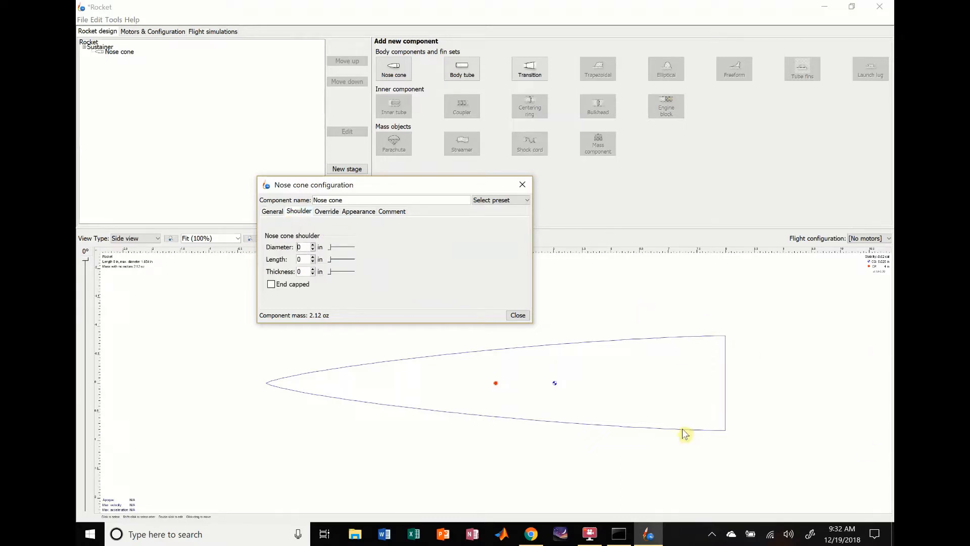
pyautogui.click(319, 247)
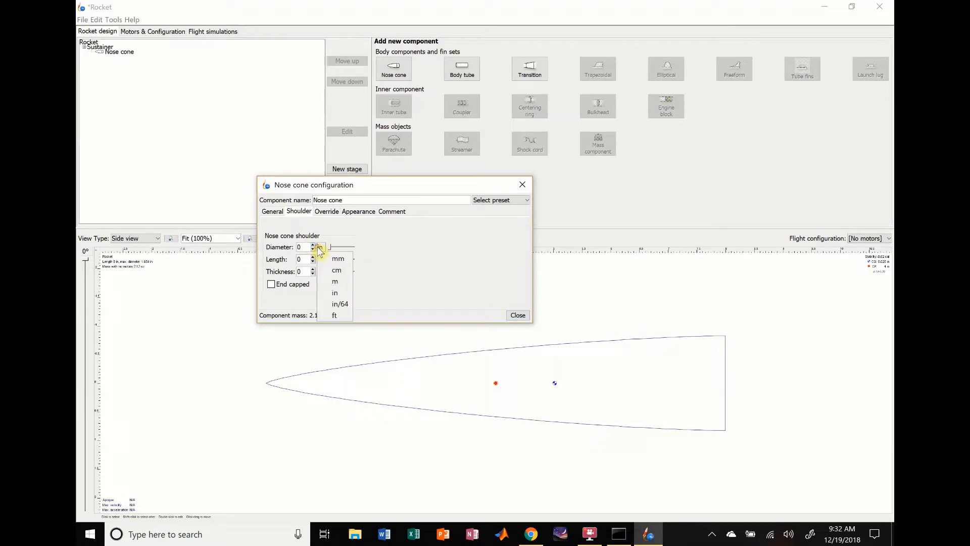
pyautogui.click(335, 259)
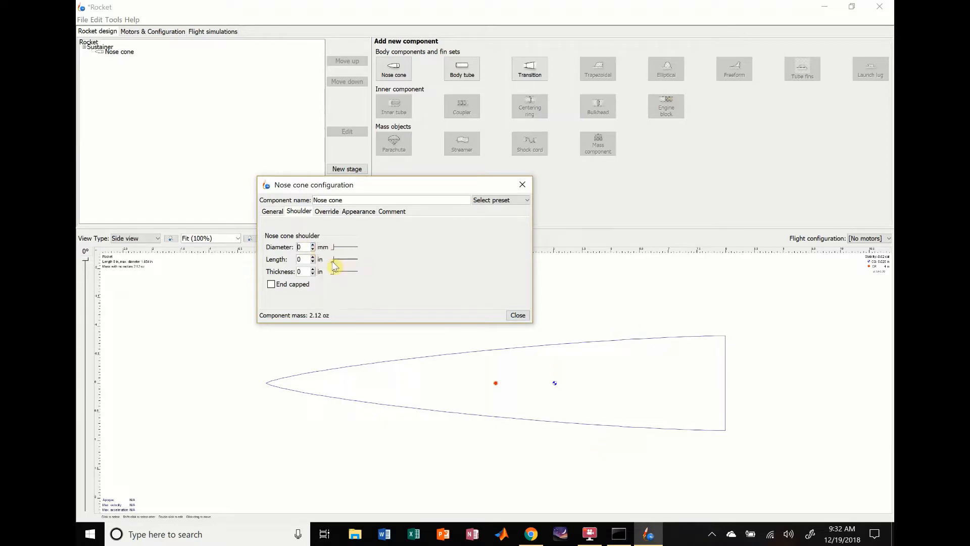
pyautogui.doubleClick(308, 247)
pyautogui.write('38')
pyautogui.click(323, 260)
pyautogui.click(335, 273)
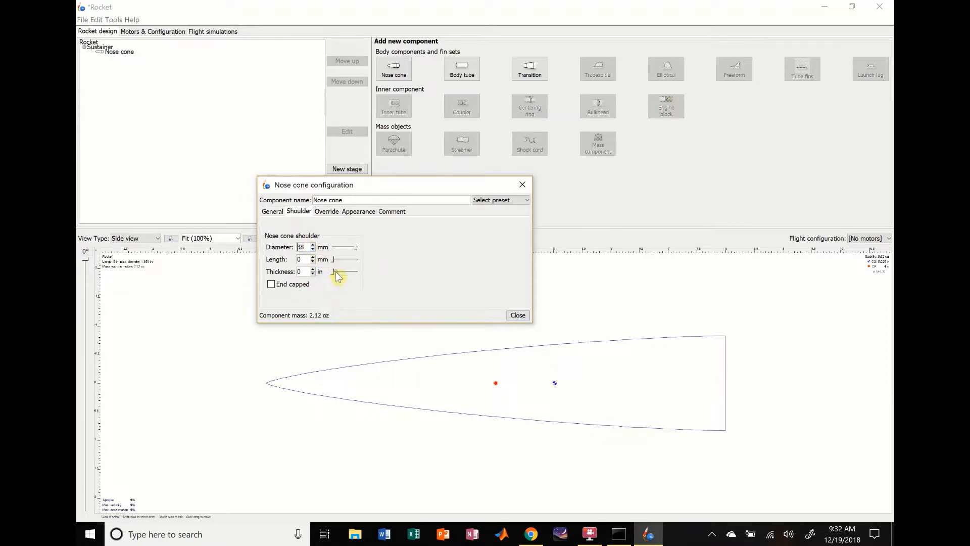
pyautogui.doubleClick(308, 260)
pyautogui.write('38')
pyautogui.press('Return')
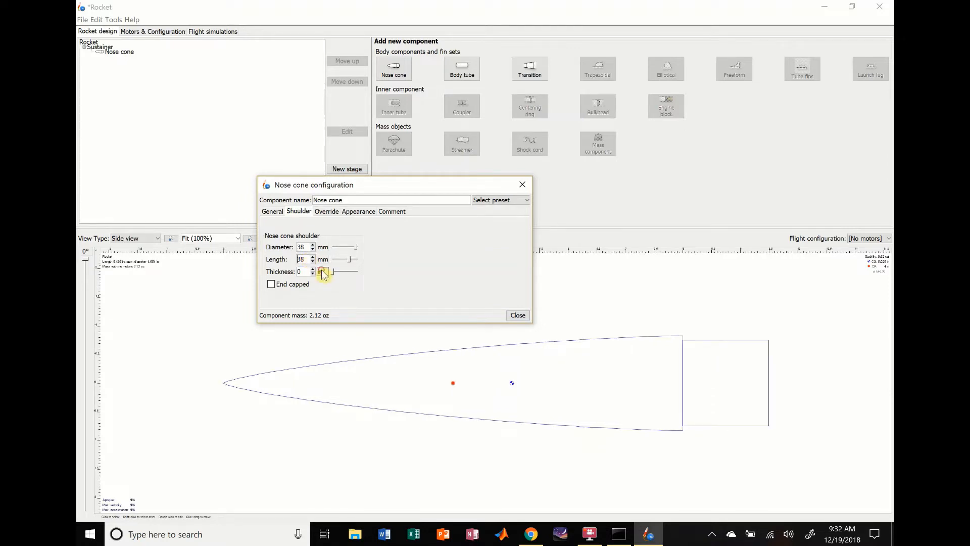
# - Set the nose cone shoulder's thickness to 2 mm, leave its end uncapped and close the nose cone configuration
pyautogui.click(320, 272)
pyautogui.click(336, 279)
pyautogui.click(305, 272)
pyautogui.write('2')
pyautogui.click(271, 285)
pyautogui.click(272, 284)
pyautogui.click(518, 316)
# - Add a body tube behind the nose cone
pyautogui.click(619, 368)
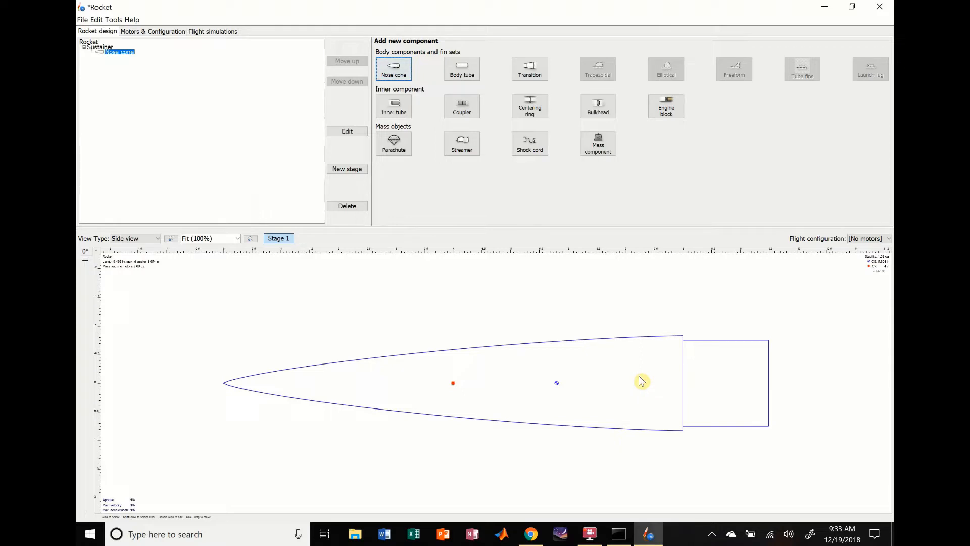
pyautogui.click(231, 108)
pyautogui.click(333, 323)
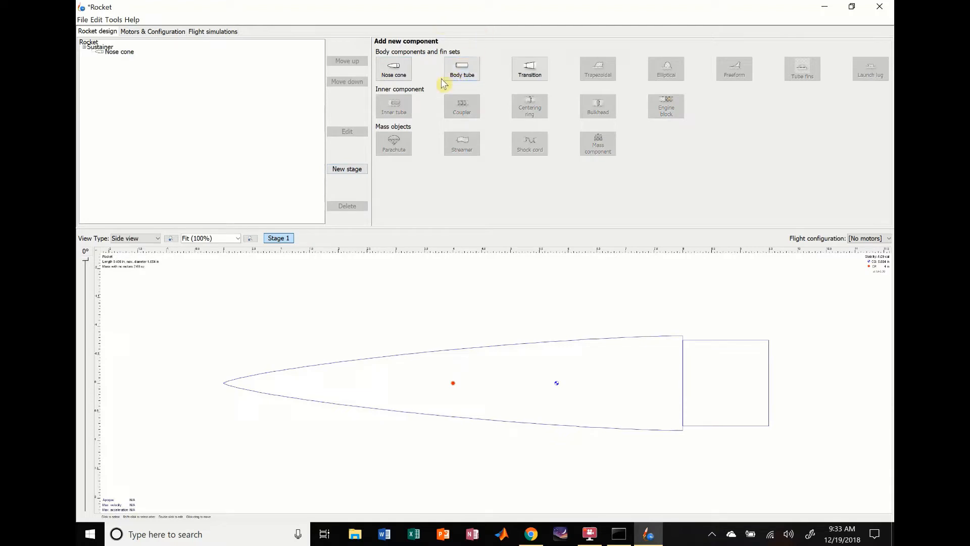
pyautogui.click(461, 74)
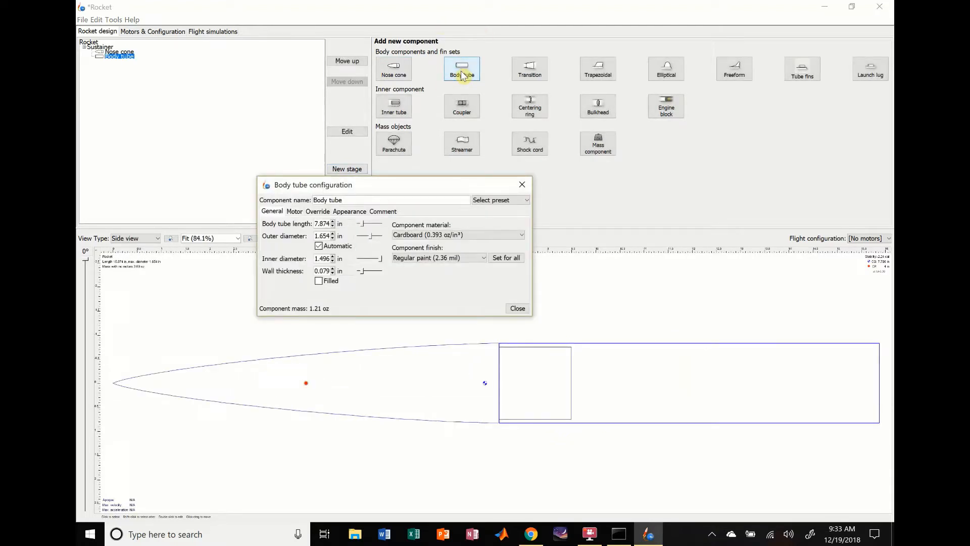
# - Switch the body tube's outer diameter, inner diameter and wall thickness units to millimetres, with the outer diameter set automatically
pyautogui.click(342, 236)
pyautogui.click(357, 254)
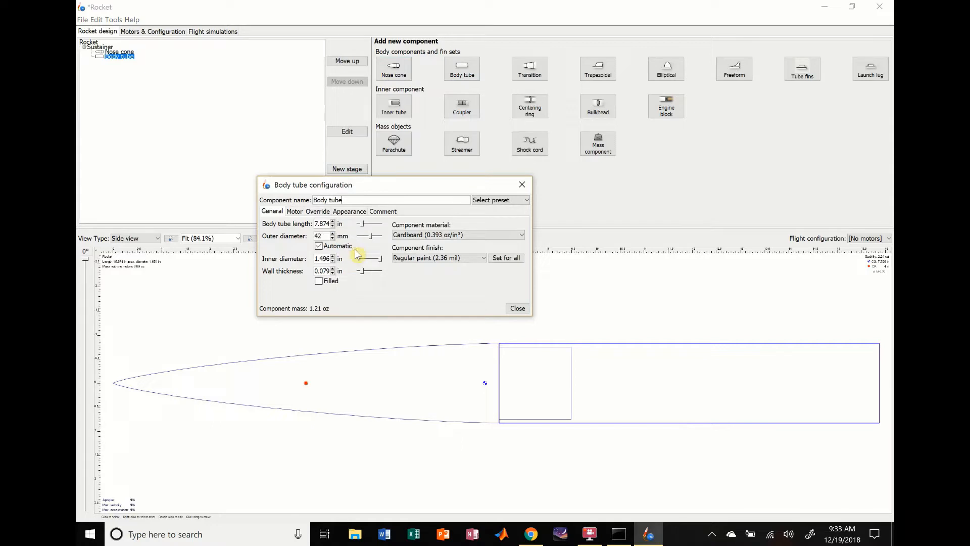
pyautogui.click(318, 247)
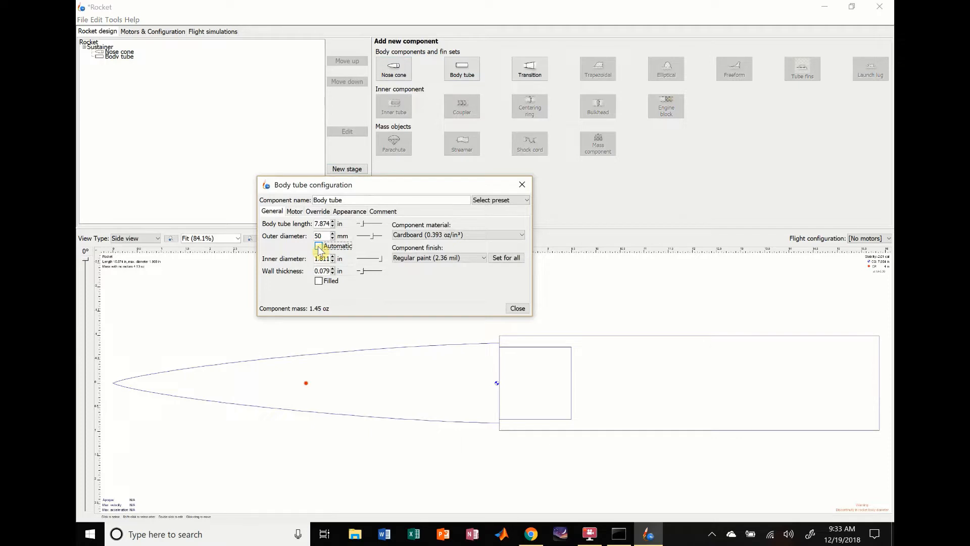
pyautogui.click(318, 246)
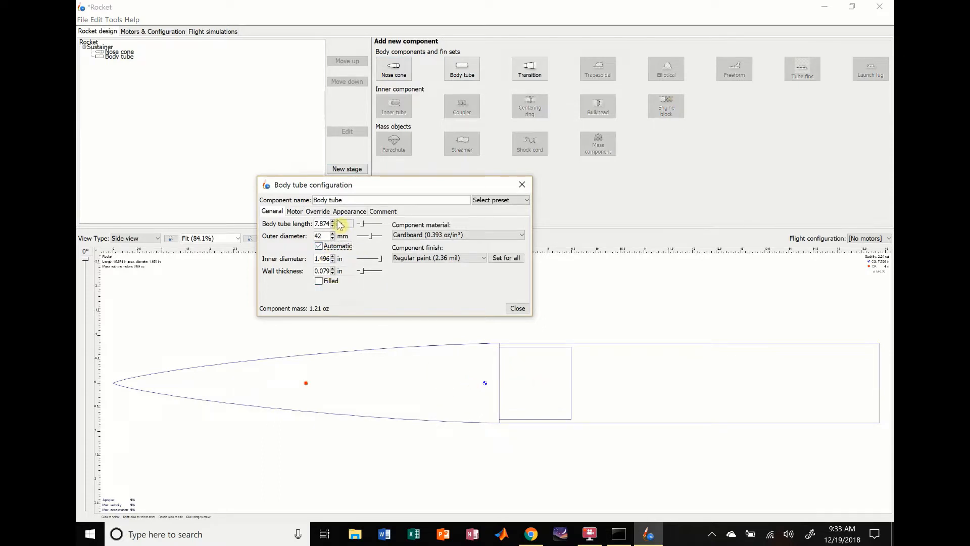
pyautogui.click(342, 258)
pyautogui.click(354, 276)
pyautogui.click(348, 271)
pyautogui.click(355, 286)
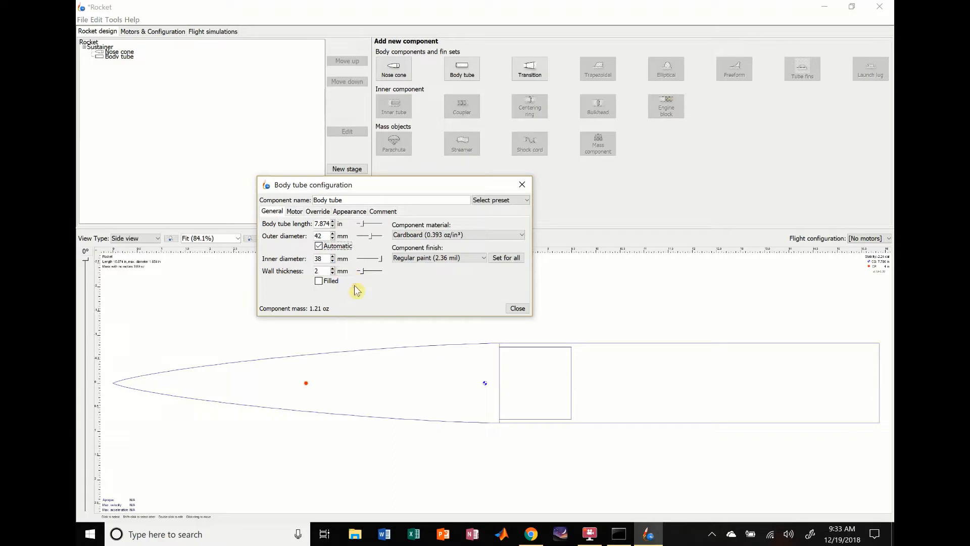
# - Set the hollow body tube's material to Fiberglass
pyautogui.click(318, 281)
pyautogui.click(319, 281)
pyautogui.click(456, 235)
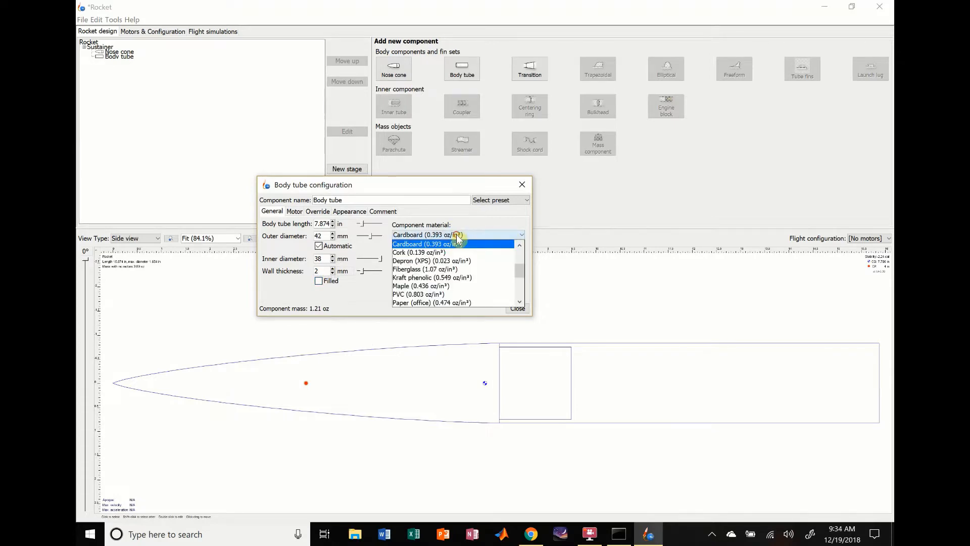
pyautogui.click(437, 270)
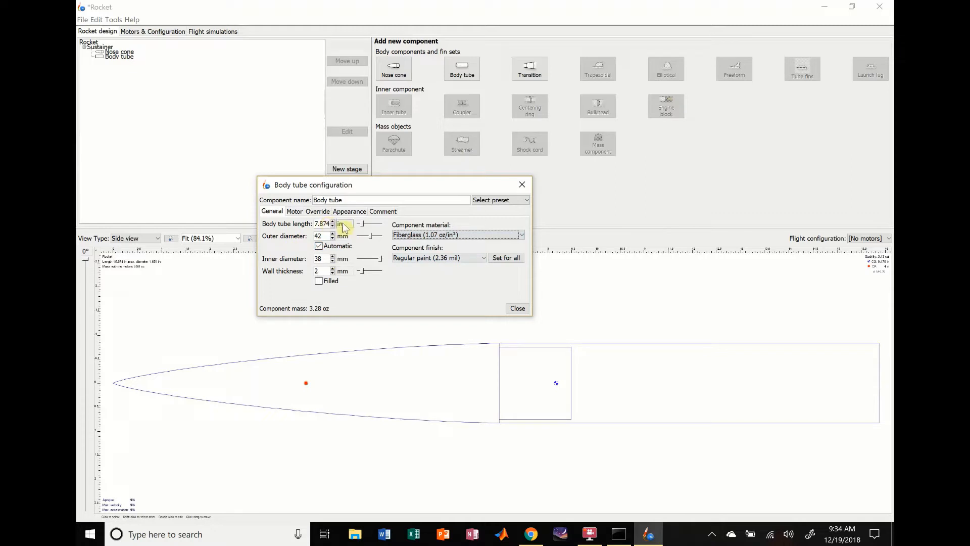
# - Set the body tube's length to 30 in, make it a motor mount and close its configuration
pyautogui.doubleClick(324, 224)
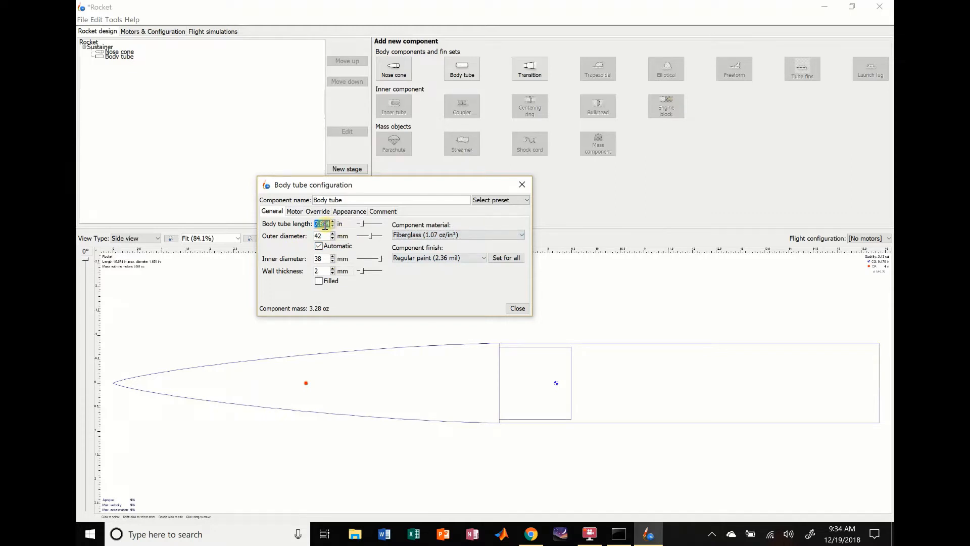
pyautogui.write('30')
pyautogui.press('Return')
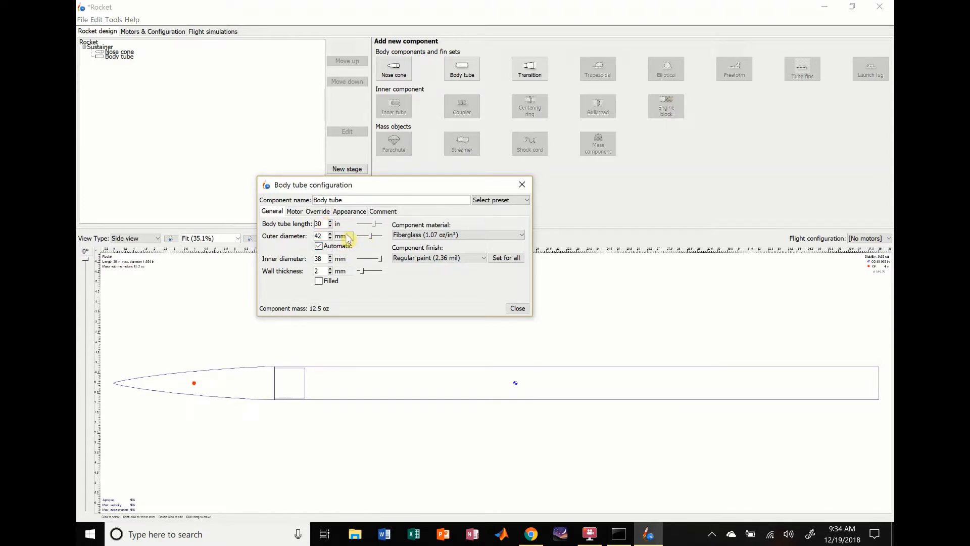
pyautogui.click(295, 212)
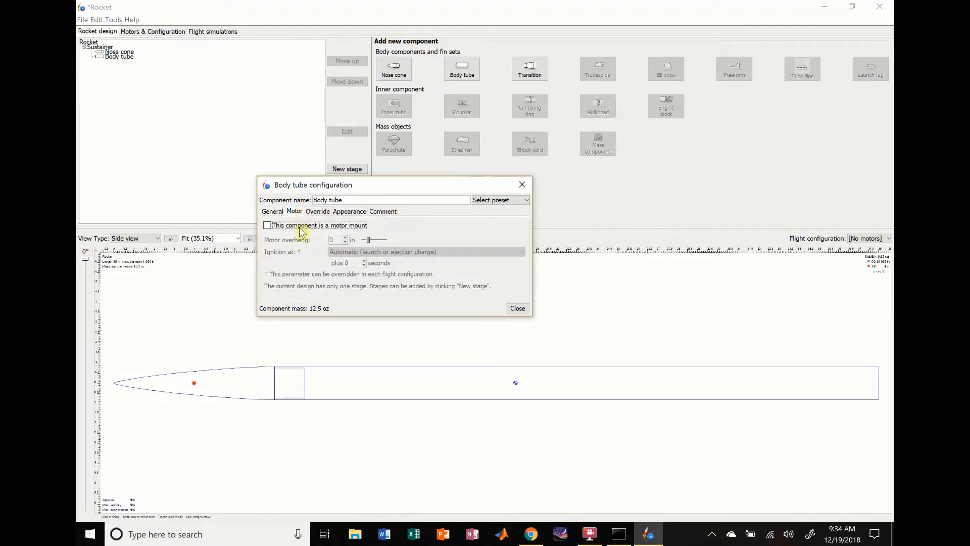
pyautogui.click(267, 225)
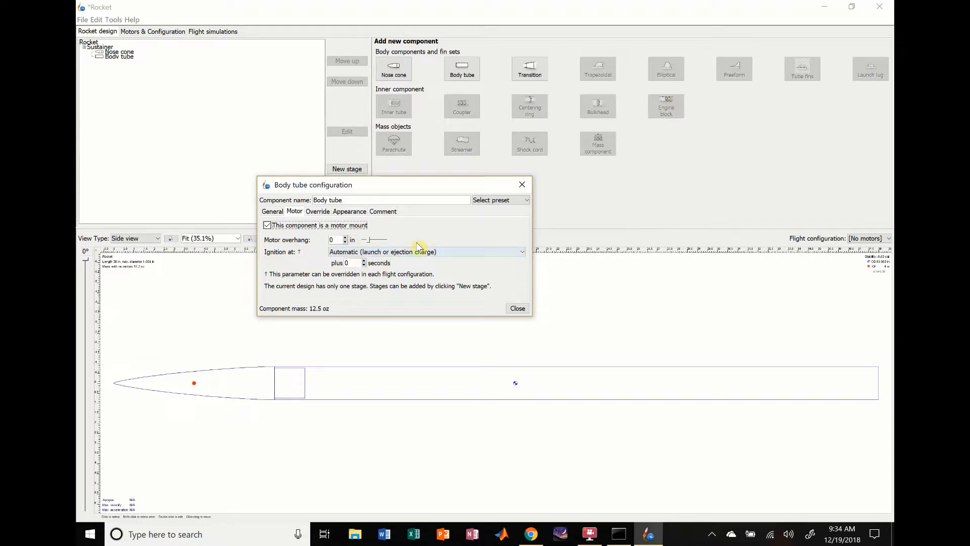
pyautogui.click(518, 309)
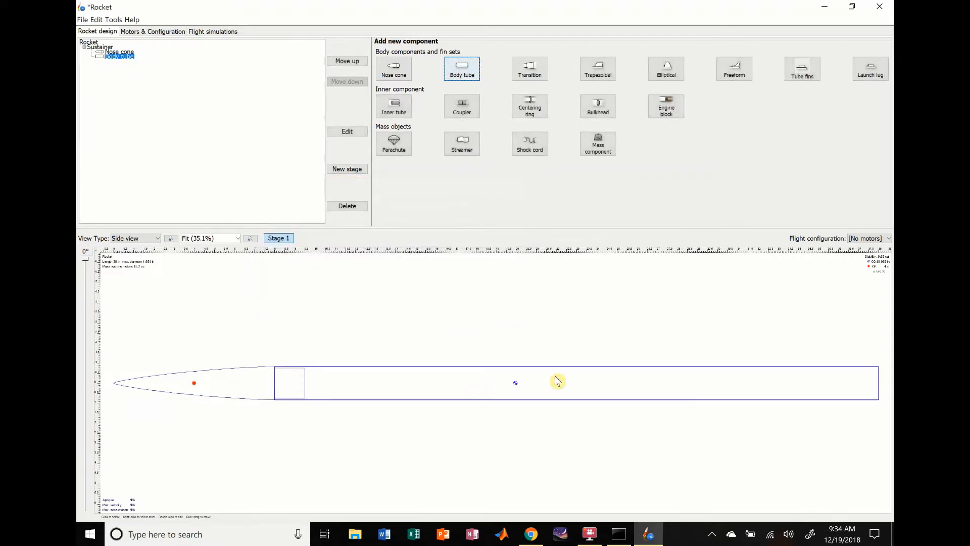
# - Add a trapezoidal fin set to the body tube and bring the fins into view at 50% zoom
pyautogui.click(252, 379)
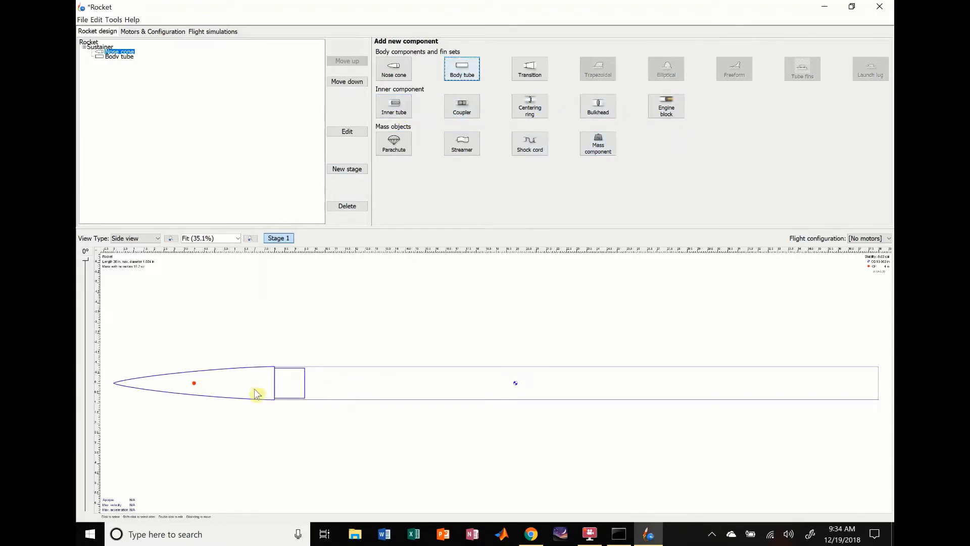
pyautogui.click(413, 389)
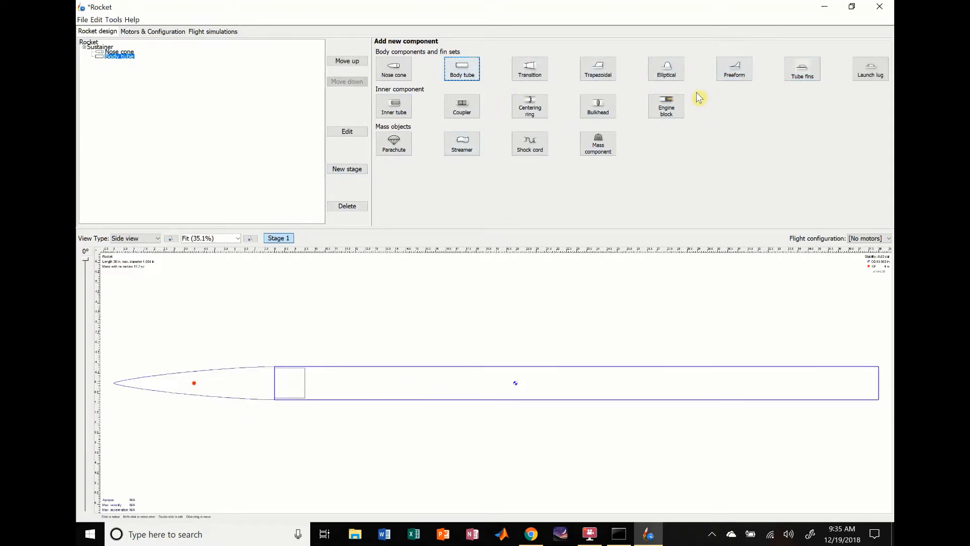
pyautogui.click(604, 76)
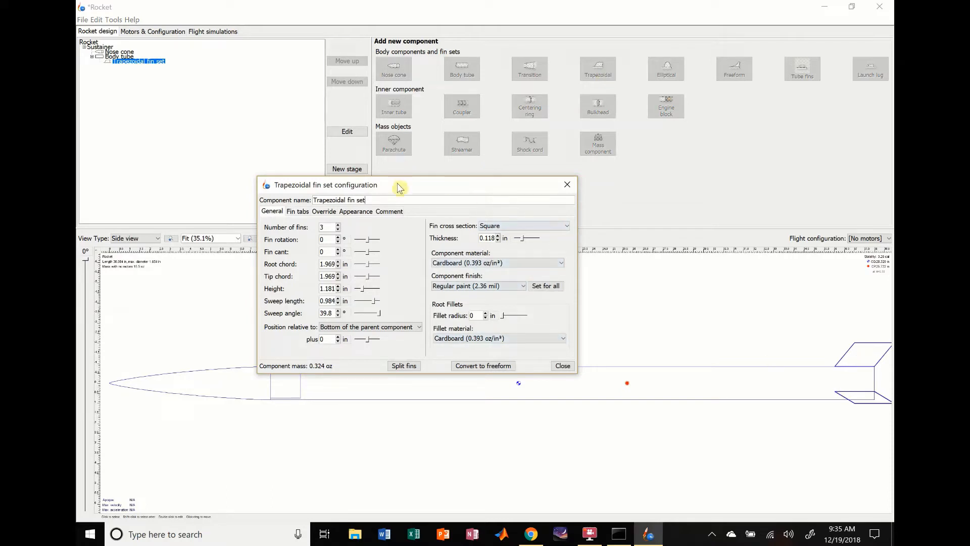
pyautogui.moveTo(396, 185); pyautogui.dragTo(514, 59)
pyautogui.click(237, 238)
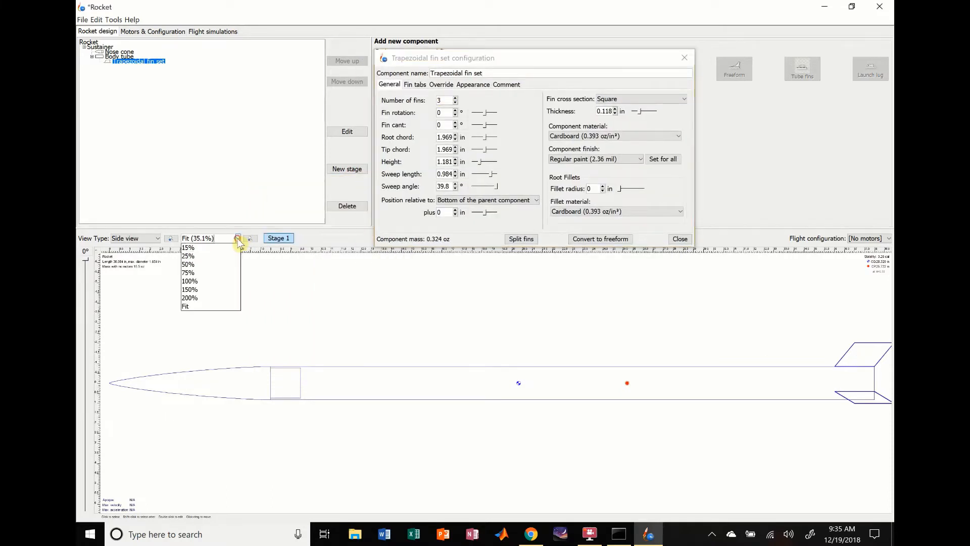
pyautogui.click(205, 263)
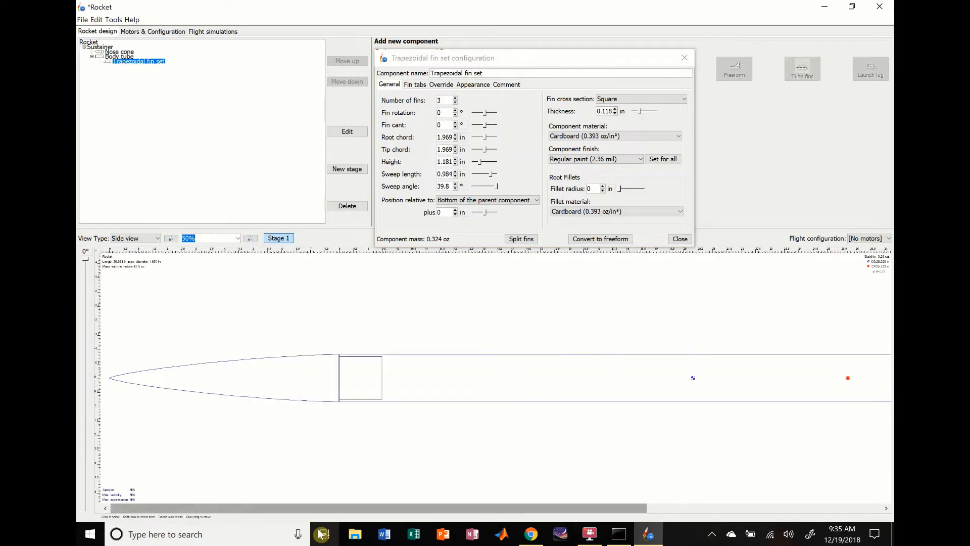
pyautogui.moveTo(333, 507); pyautogui.dragTo(685, 485)
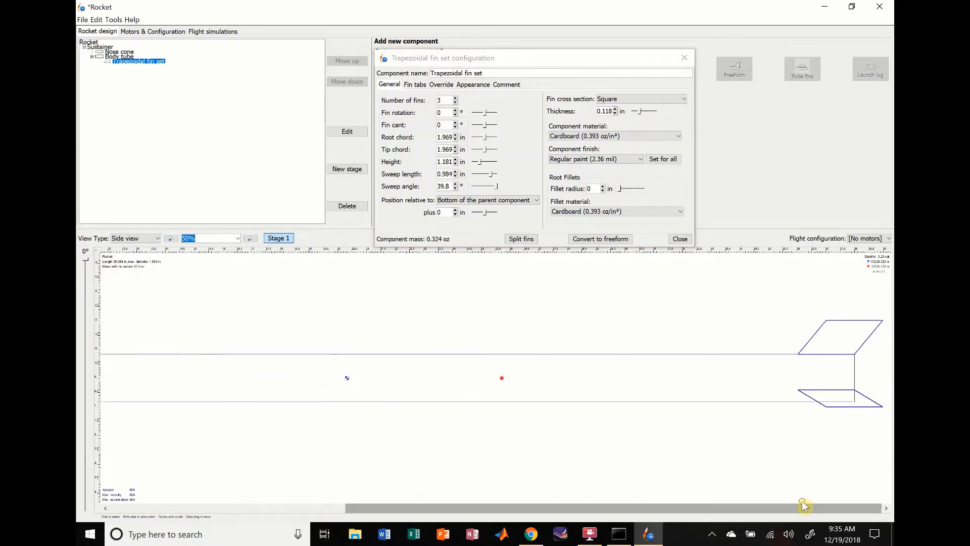
pyautogui.moveTo(509, 63); pyautogui.dragTo(516, 145)
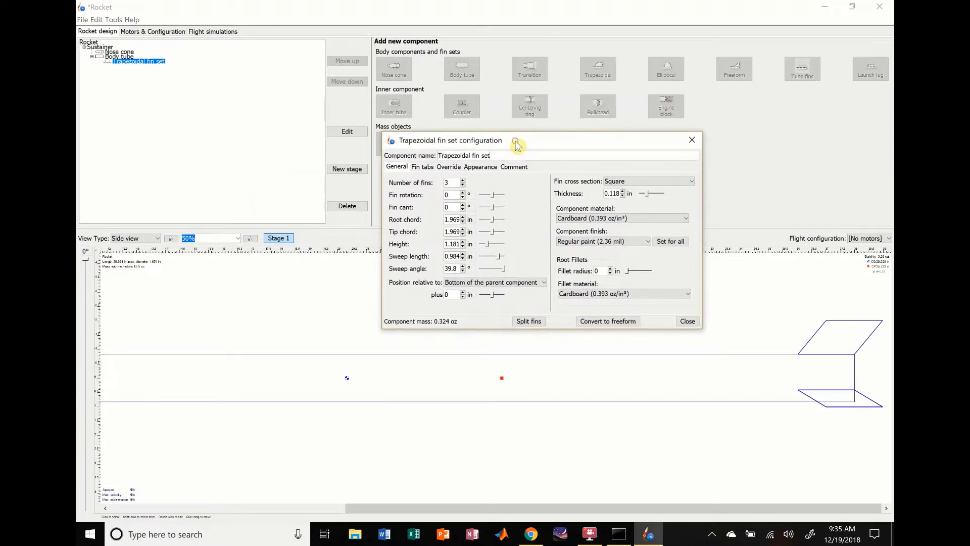
# - Convert the trapezoidal fin set to freeform and try moving the fin's leading tip point forward and closer to the root
pyautogui.click(608, 323)
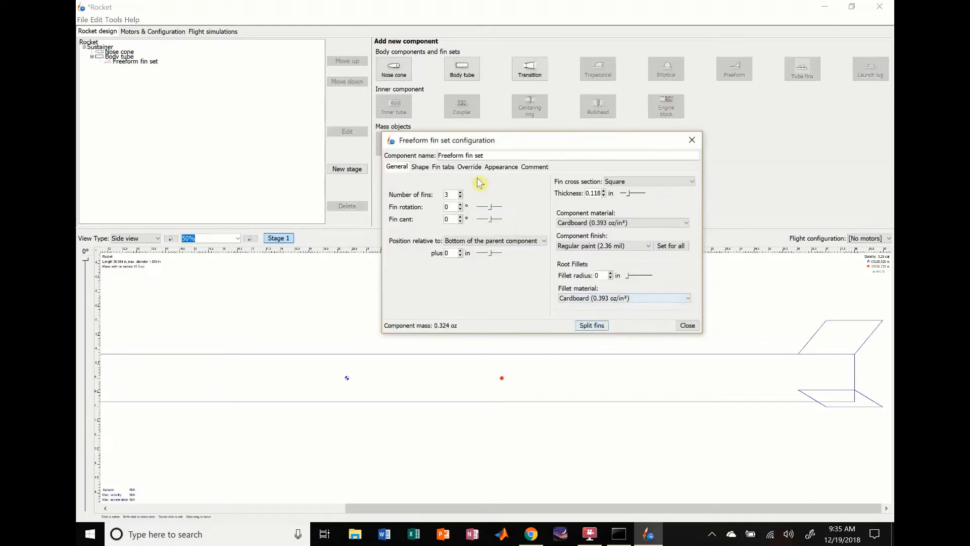
pyautogui.click(420, 167)
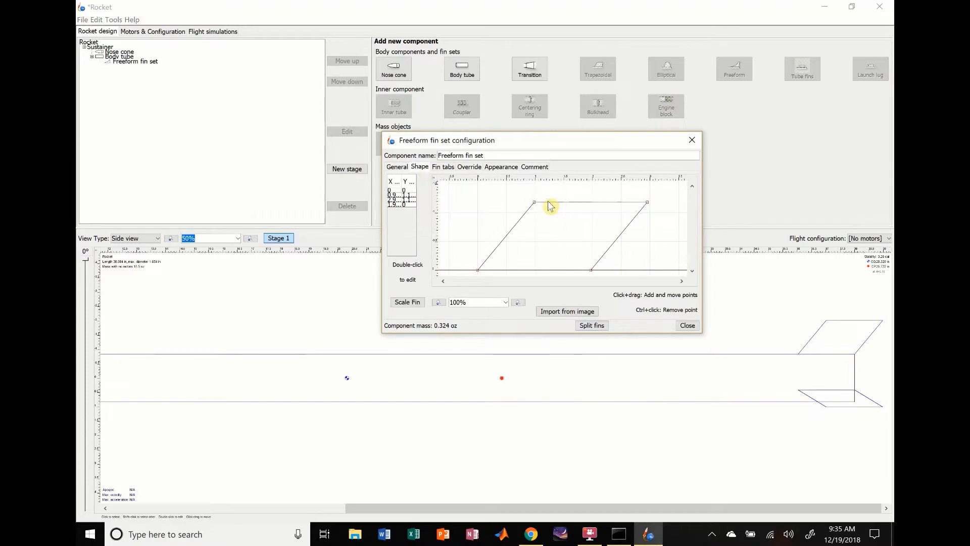
pyautogui.moveTo(535, 204)
pyautogui.mouseDown()
pyautogui.moveTo(556, 243)
pyautogui.moveTo(524, 217)
pyautogui.mouseUp()
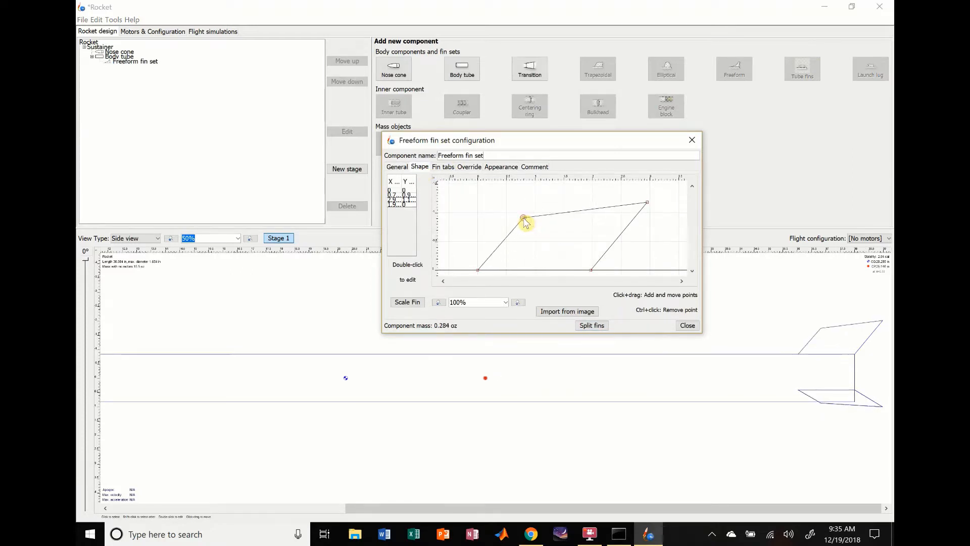
pyautogui.click(397, 167)
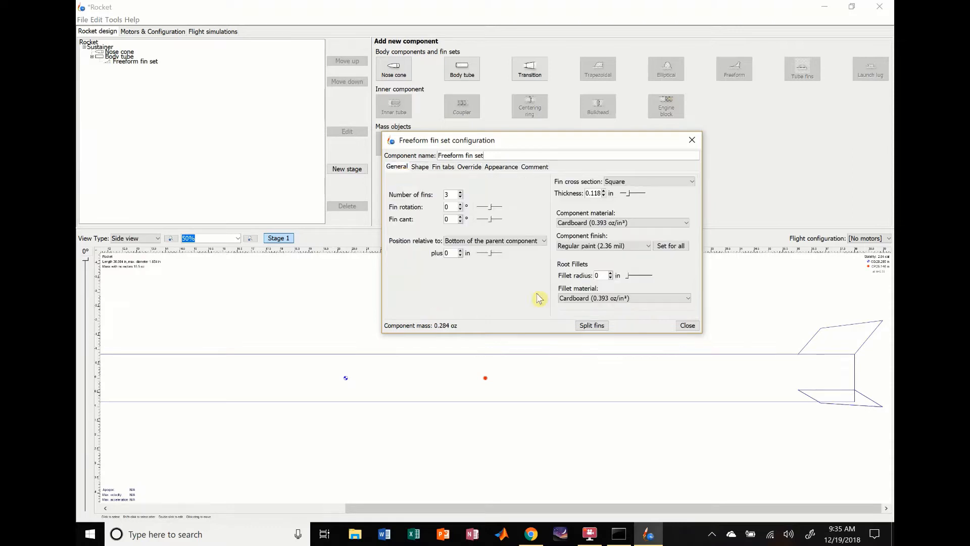
pyautogui.click(687, 325)
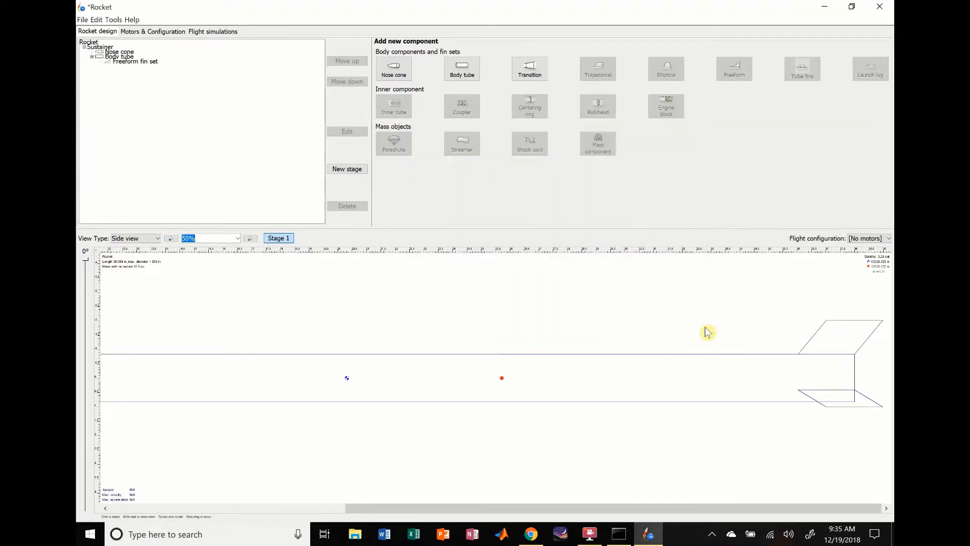
# - Review the freeform fin set's configuration and delete the fin set from the body tube
pyautogui.doubleClick(849, 339)
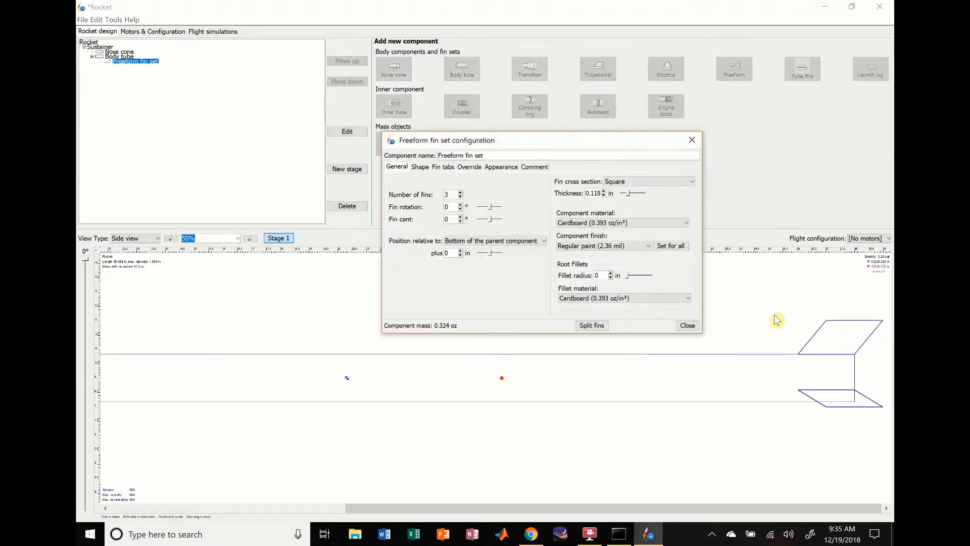
pyautogui.click(422, 167)
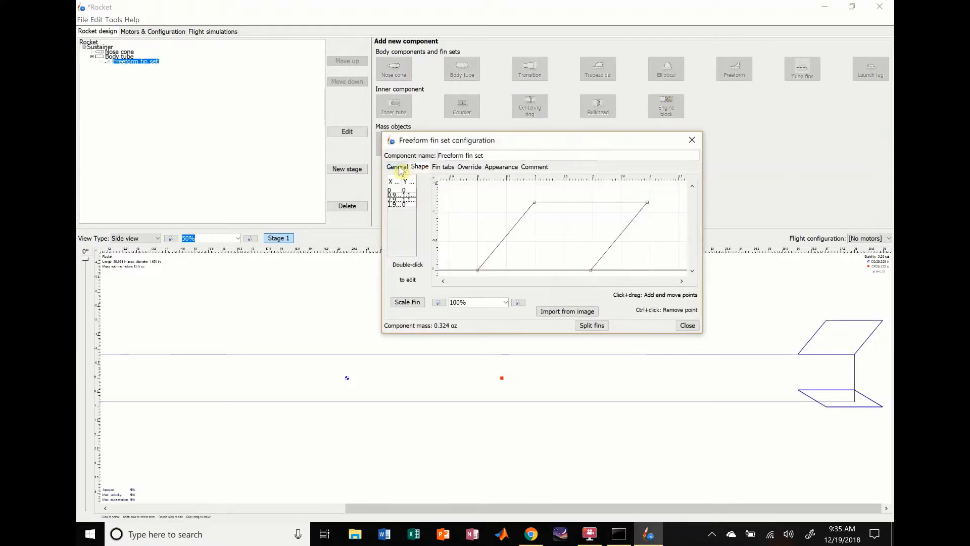
pyautogui.click(398, 168)
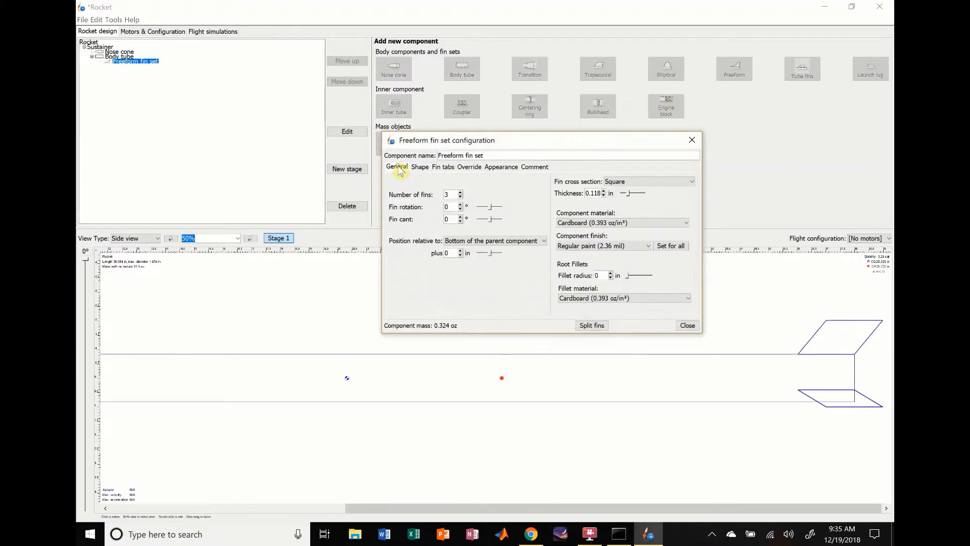
pyautogui.click(688, 326)
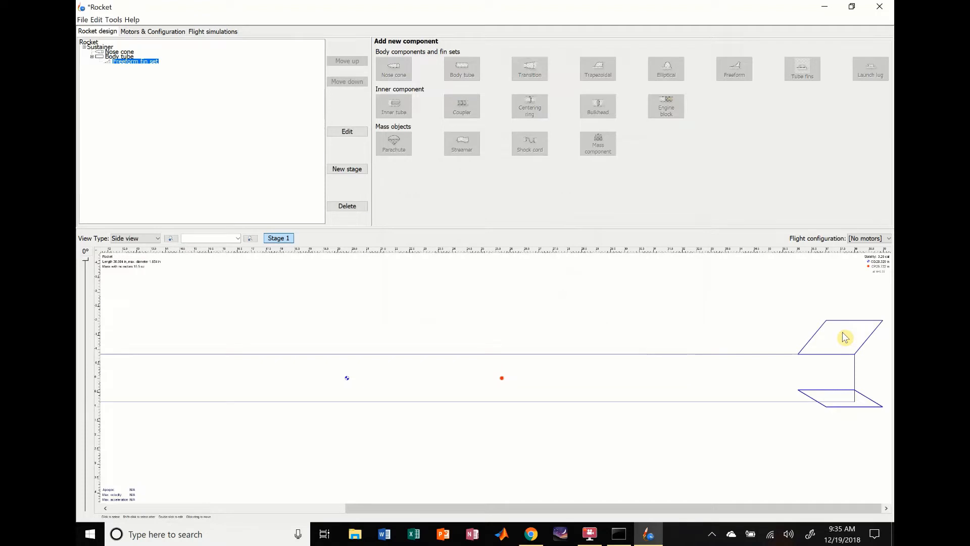
pyautogui.doubleClick(845, 338)
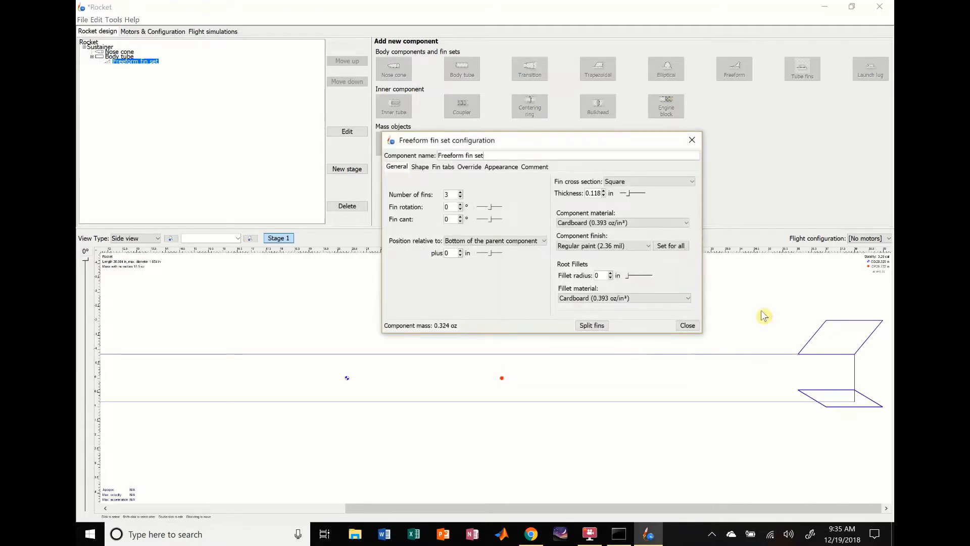
pyautogui.click(687, 326)
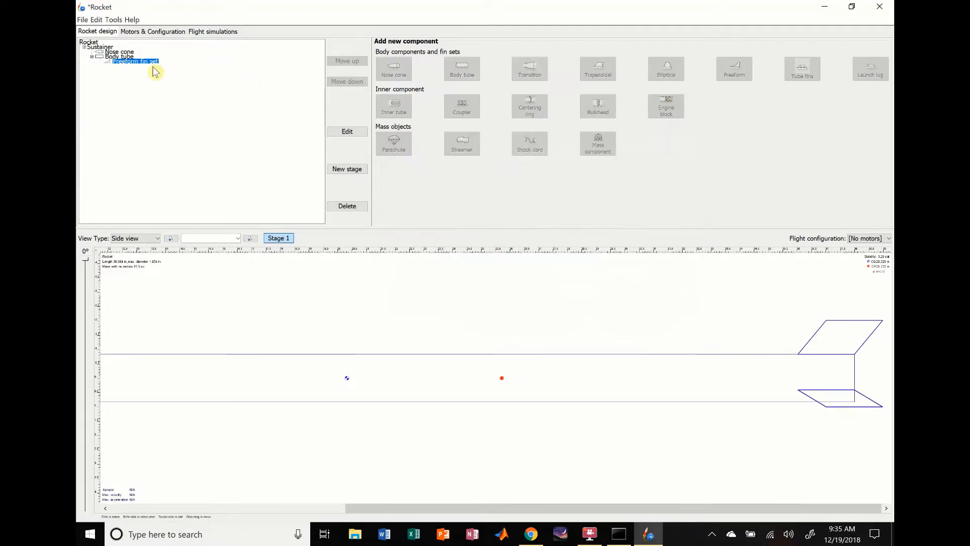
pyautogui.press('Delete')
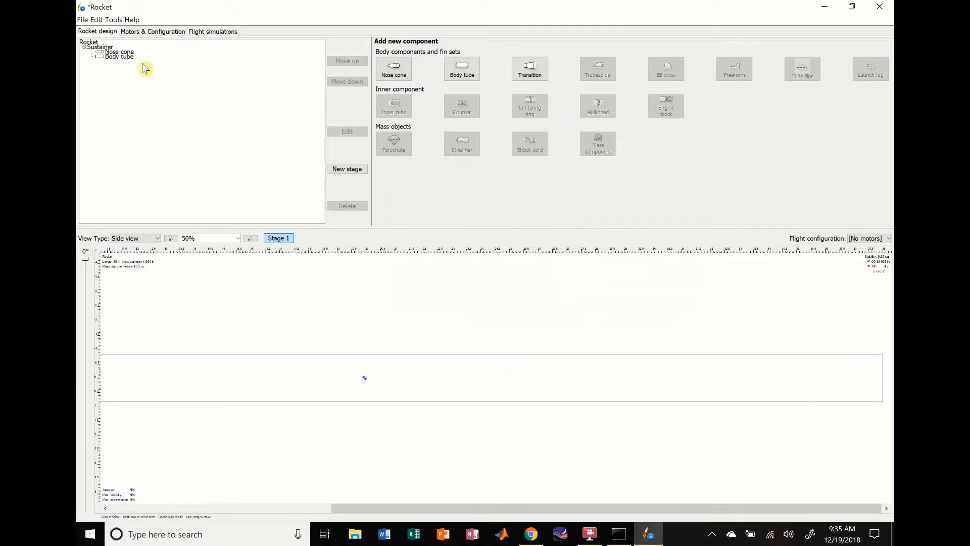
# - Add a new trapezoidal fin set to the body tube and set its number of fins to 4
pyautogui.doubleClick(565, 364)
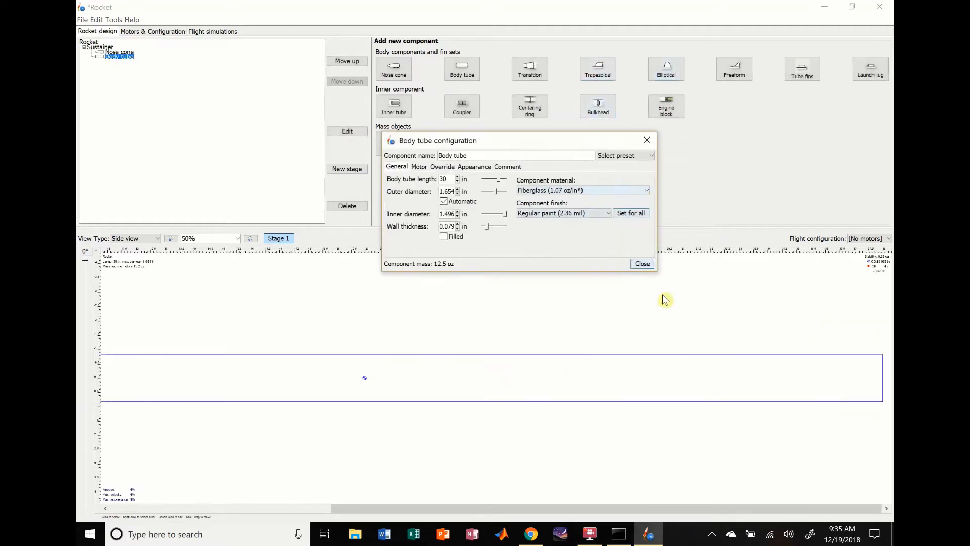
pyautogui.click(642, 263)
pyautogui.click(603, 74)
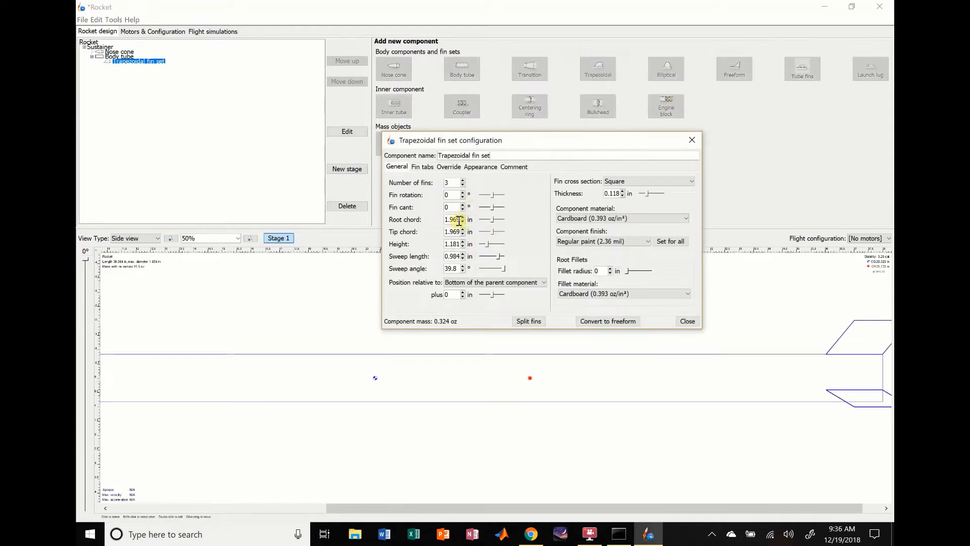
pyautogui.click(463, 180)
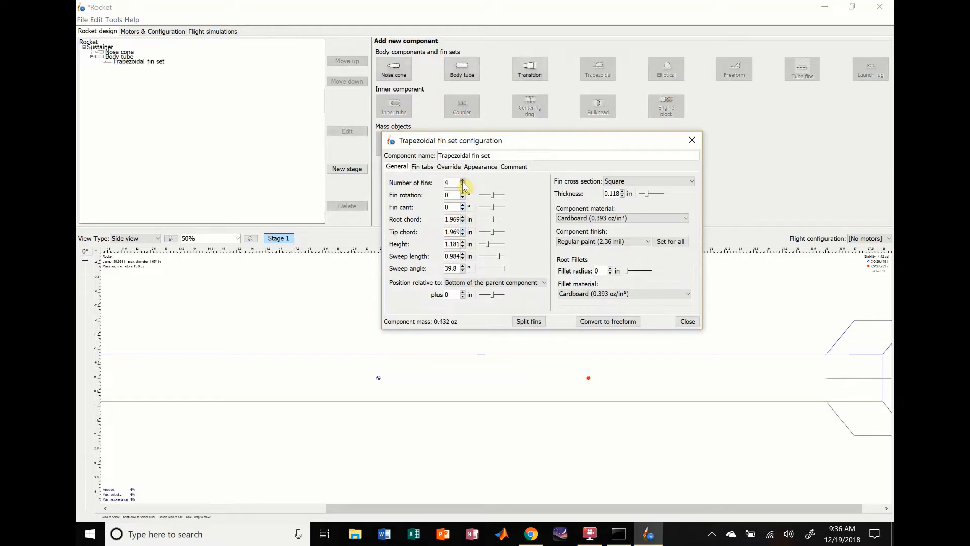
pyautogui.moveTo(493, 507); pyautogui.dragTo(646, 523)
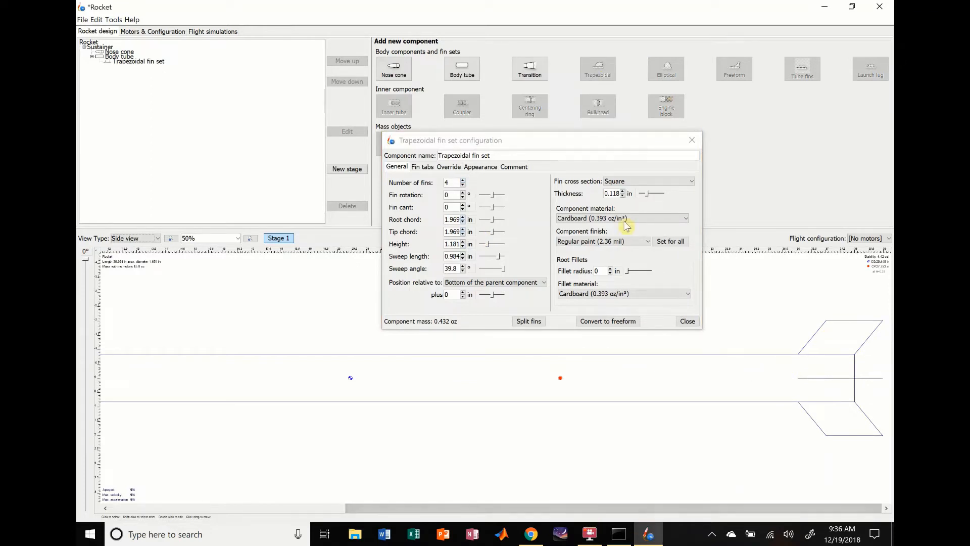
# - Make the fins 1/16 in thick with a Rounded cross section and Fiberglass as the component material
pyautogui.click(633, 193)
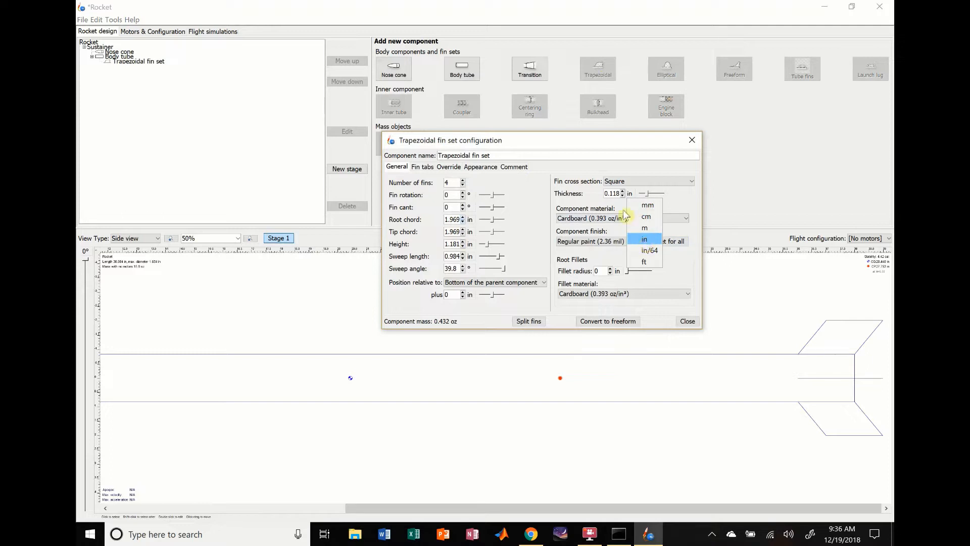
pyautogui.click(613, 193)
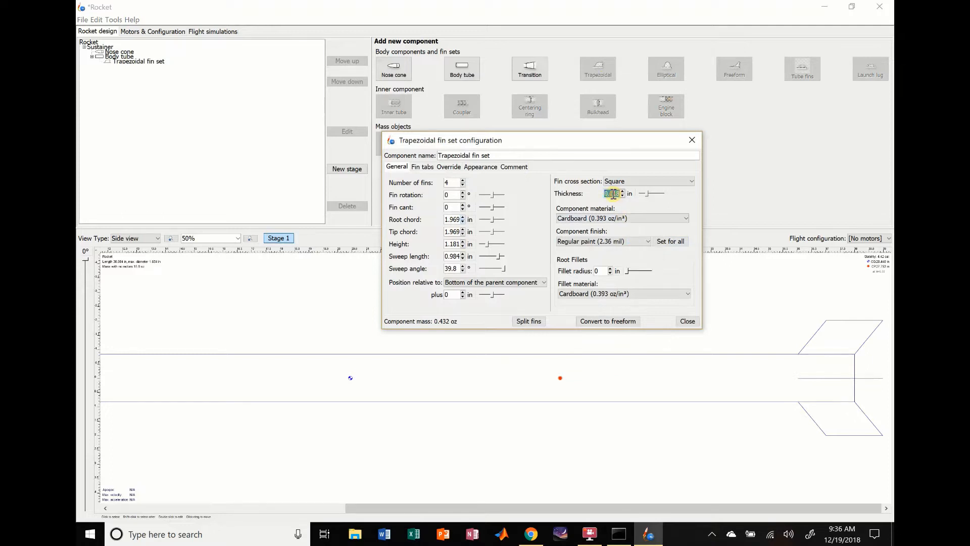
pyautogui.write('1/16')
pyautogui.press('Return')
pyautogui.click(682, 181)
pyautogui.click(657, 201)
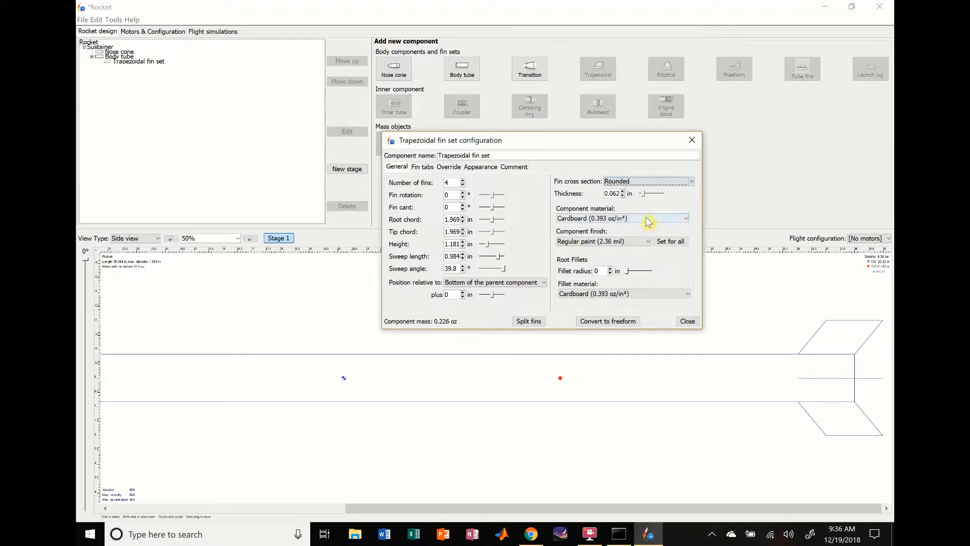
pyautogui.click(649, 220)
pyautogui.click(603, 253)
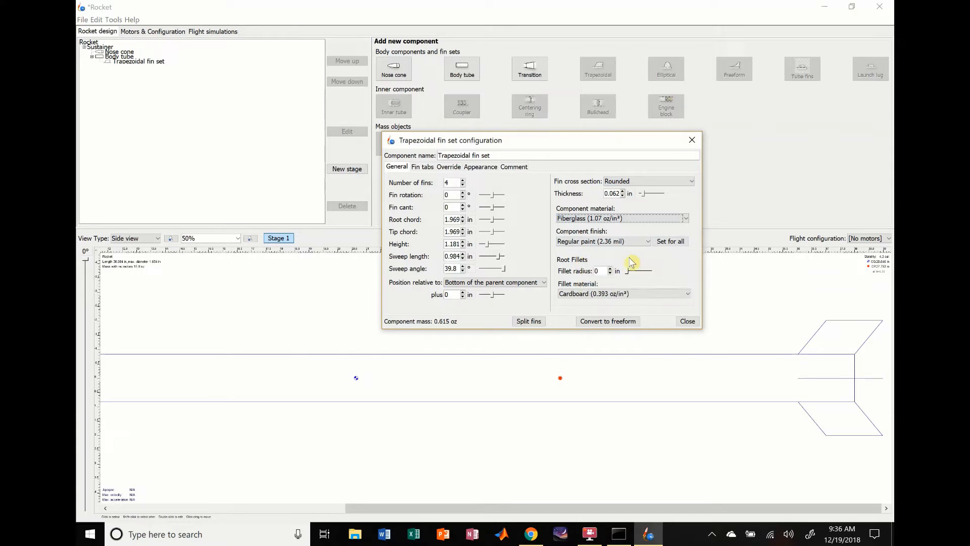
# - Give the fins root fillets with a 0.25 in radius and Kraft phenolic as the fillet material
pyautogui.doubleClick(598, 272)
pyautogui.write('0.25')
pyautogui.click(627, 294)
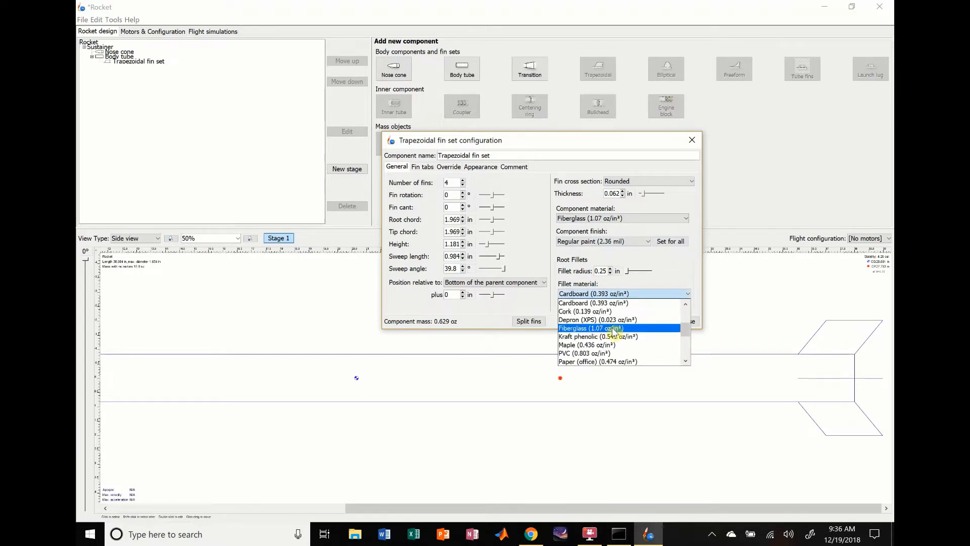
pyautogui.moveTo(687, 329)
pyautogui.mouseDown()
pyautogui.moveTo(687, 316)
pyautogui.moveTo(685, 357)
pyautogui.moveTo(687, 341)
pyautogui.mouseUp()
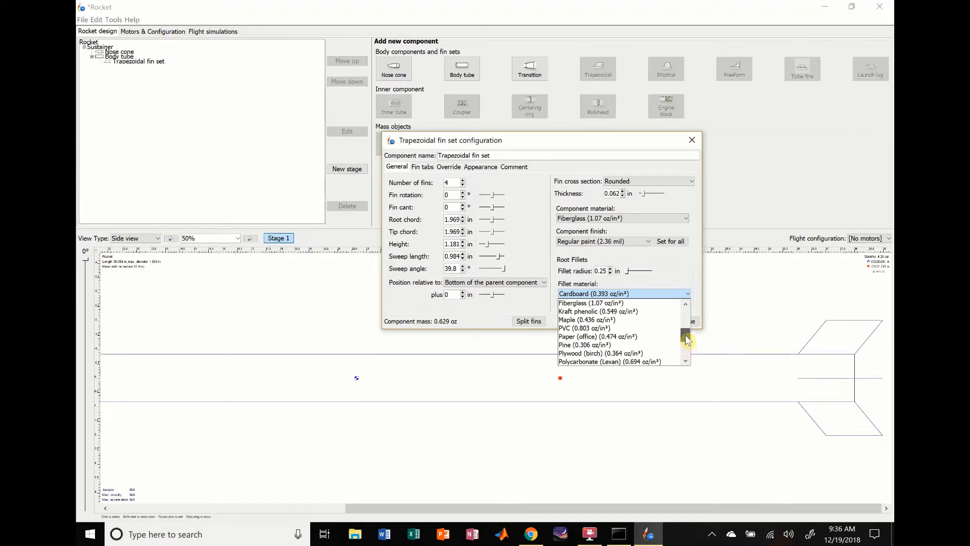
pyautogui.click(602, 311)
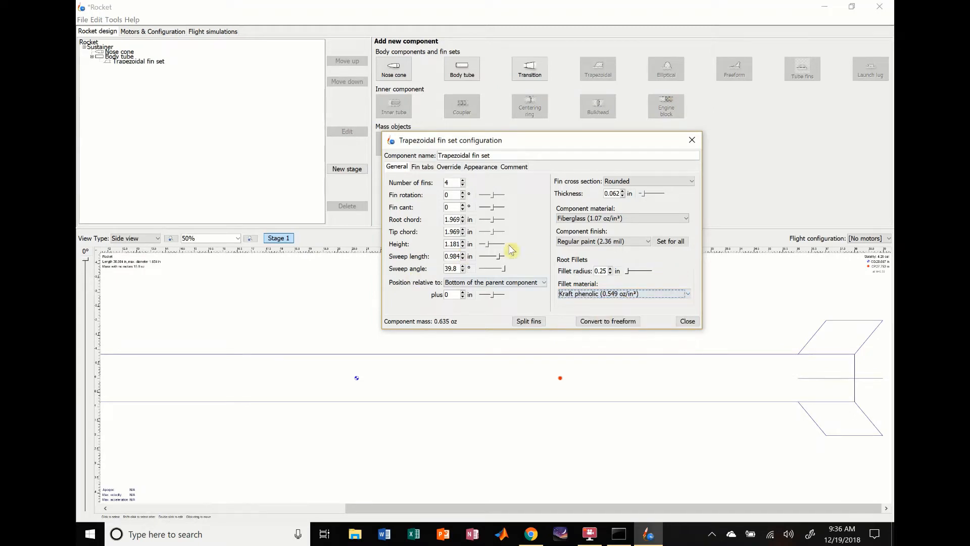
# - Try canting the fins by 7° and more, and reset the fin cant to 0°
pyautogui.click(463, 205)
pyautogui.click(463, 206)
pyautogui.click(463, 205)
pyautogui.click(462, 205)
pyautogui.click(463, 205)
pyautogui.click(463, 205)
pyautogui.click(463, 205)
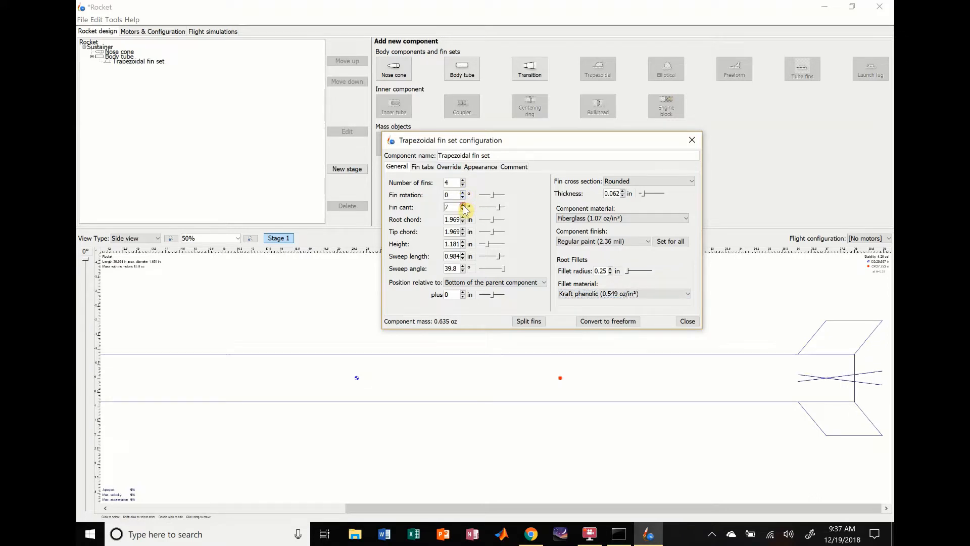
pyautogui.click(463, 205)
pyautogui.click(463, 205)
pyautogui.click(463, 206)
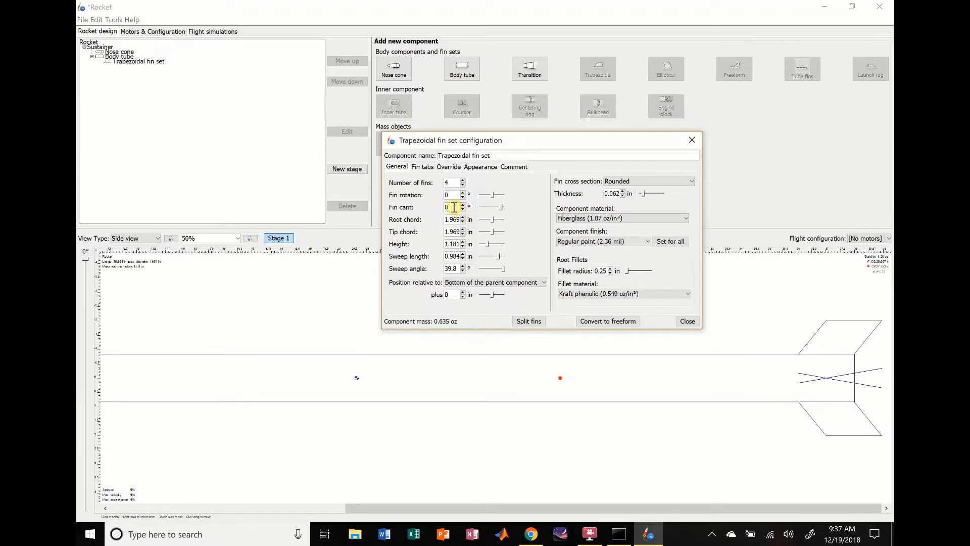
pyautogui.press('Return')
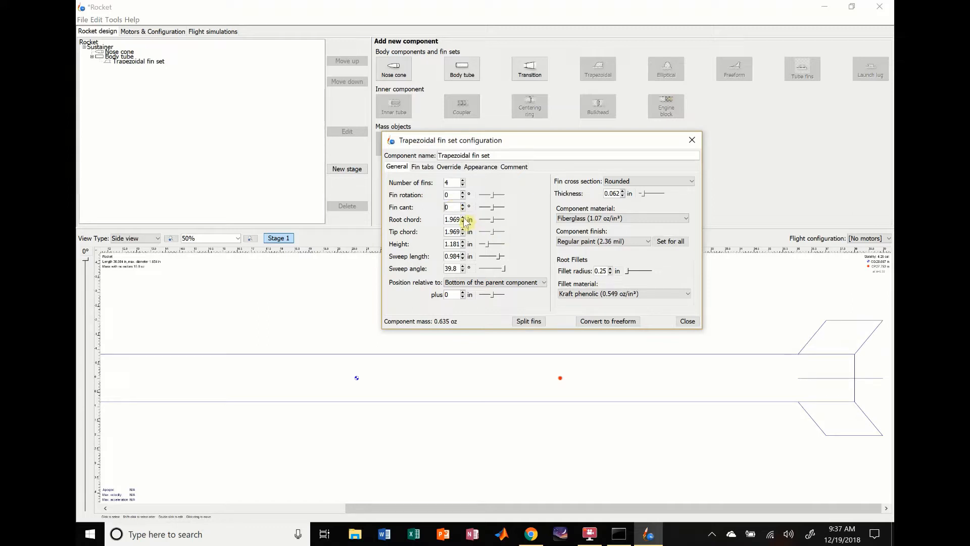
# - Try a root chord of 3.969 in with tip chords both longer and shorter than it, up to 4.969 in
pyautogui.click(463, 218)
pyautogui.click(463, 218)
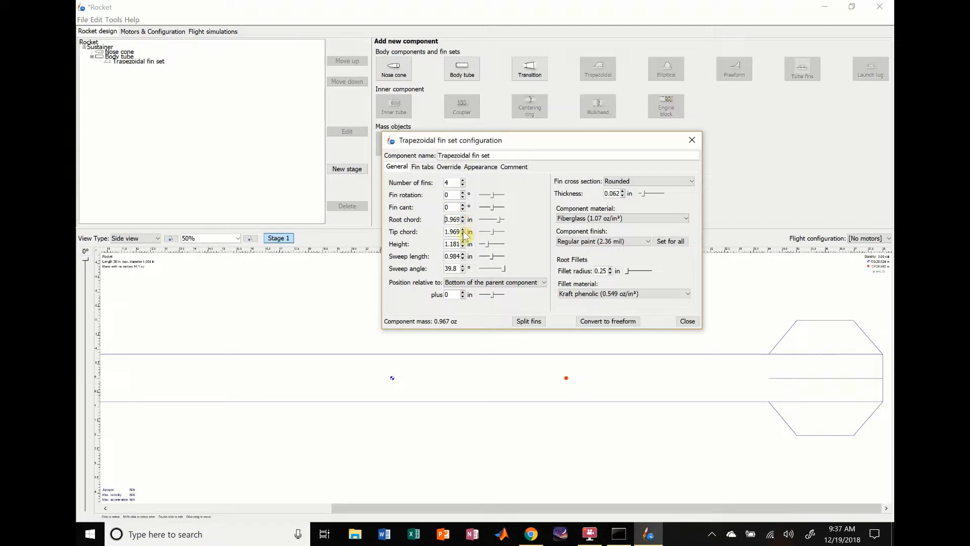
pyautogui.click(463, 229)
pyautogui.click(463, 230)
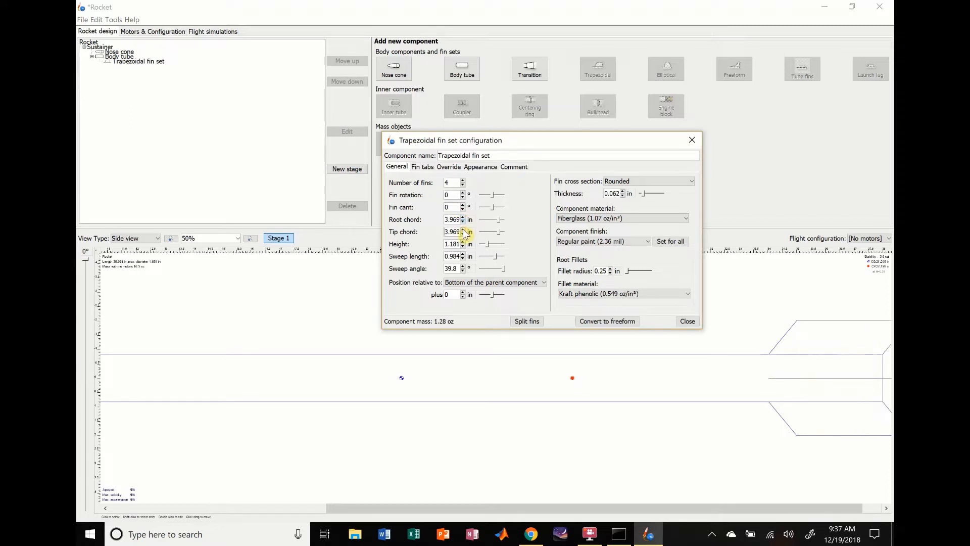
pyautogui.click(463, 230)
pyautogui.moveTo(684, 507); pyautogui.dragTo(722, 508)
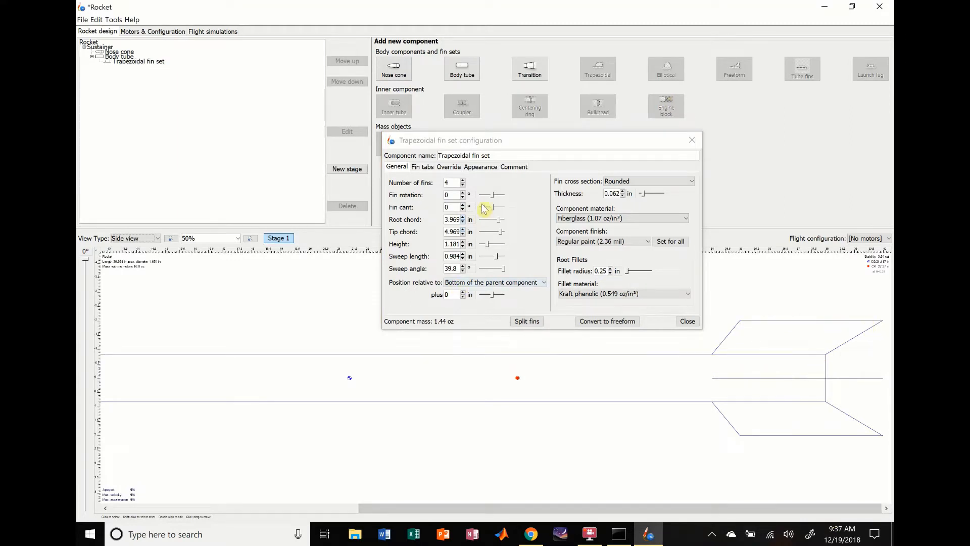
pyautogui.click(462, 233)
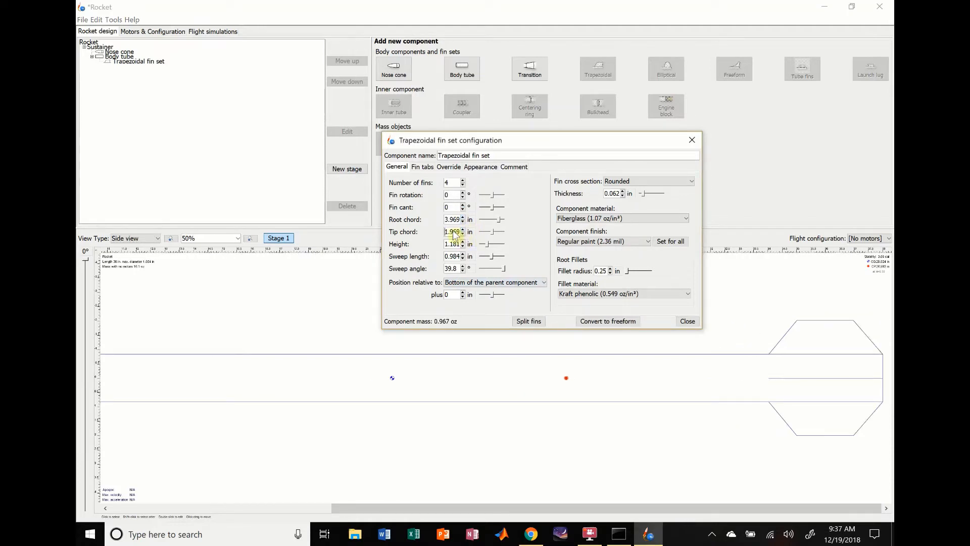
pyautogui.click(463, 233)
# - Set the fins' tip chord to 1 in, root chord to 4 in and height to 2 in
pyautogui.doubleClick(449, 232)
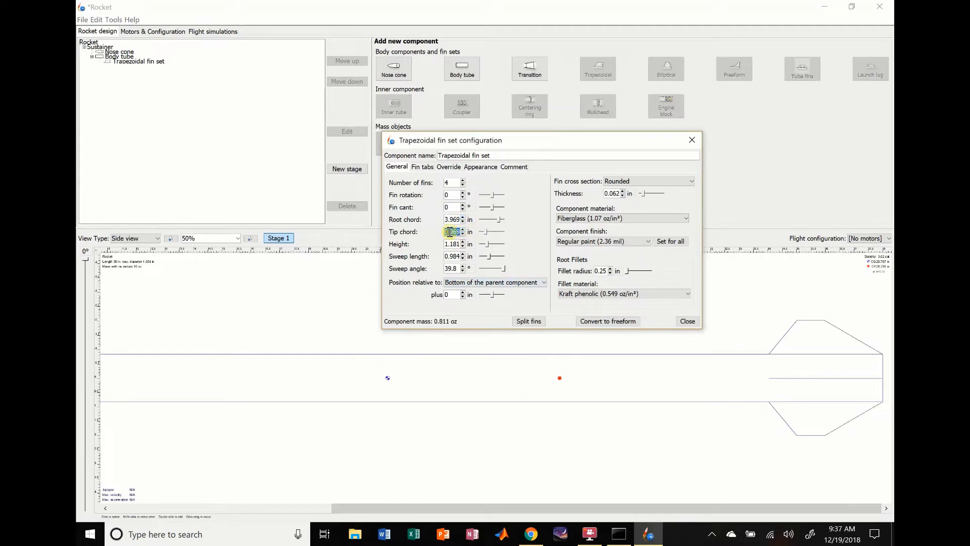
pyautogui.write('1')
pyautogui.doubleClick(457, 220)
pyautogui.write('4')
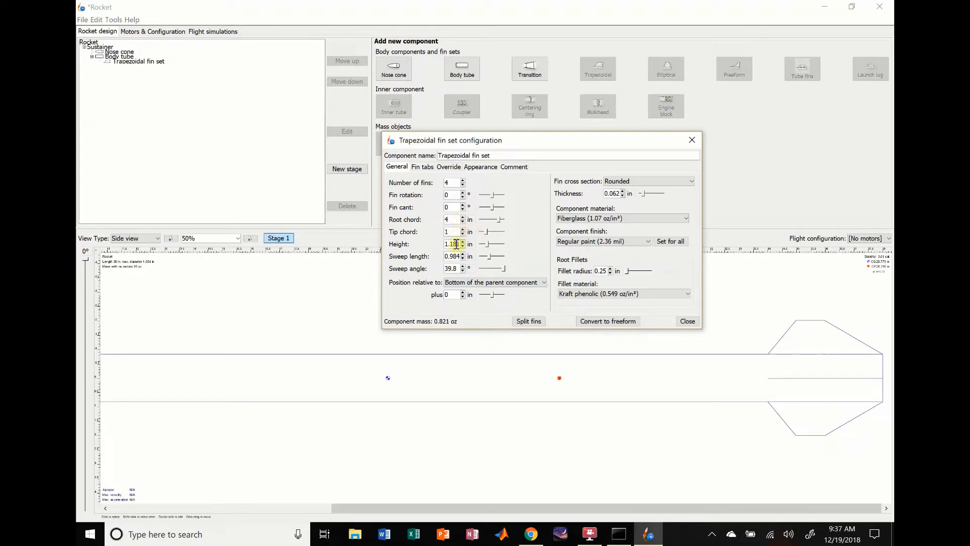
pyautogui.doubleClick(456, 244)
pyautogui.write('2')
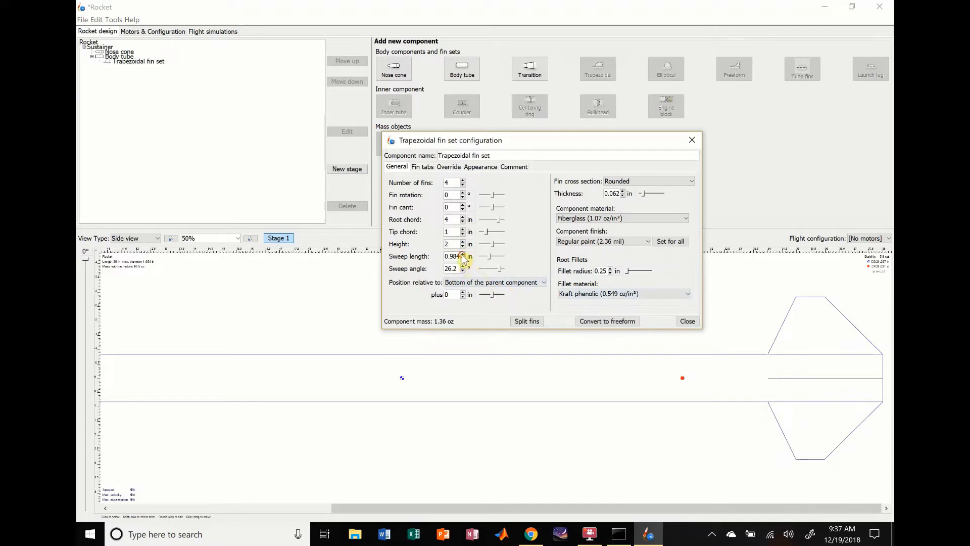
# - Sweep the fins further back, raising the sweep length to 1.984 in and adjusting the sweep angle to 50.8°
pyautogui.click(462, 254)
pyautogui.click(449, 270)
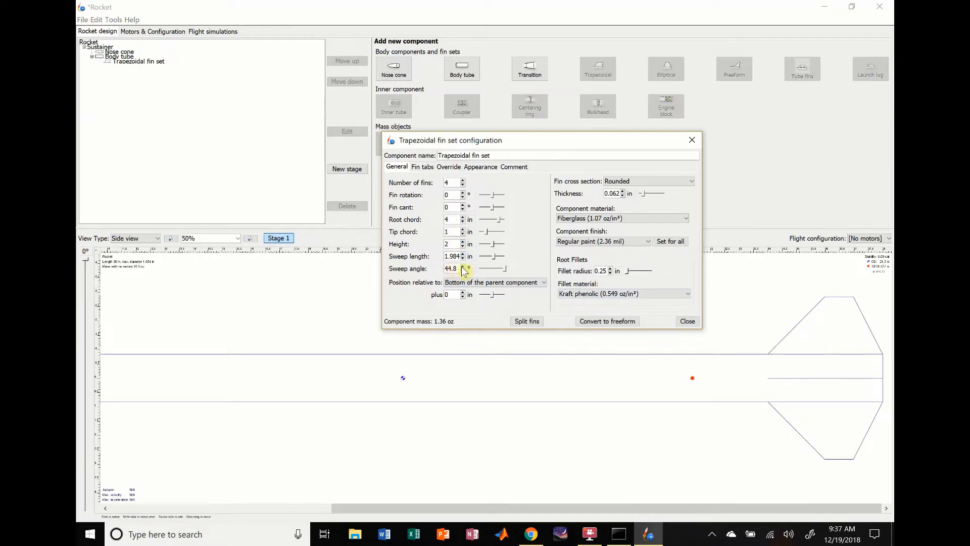
pyautogui.click(462, 267)
pyautogui.click(463, 267)
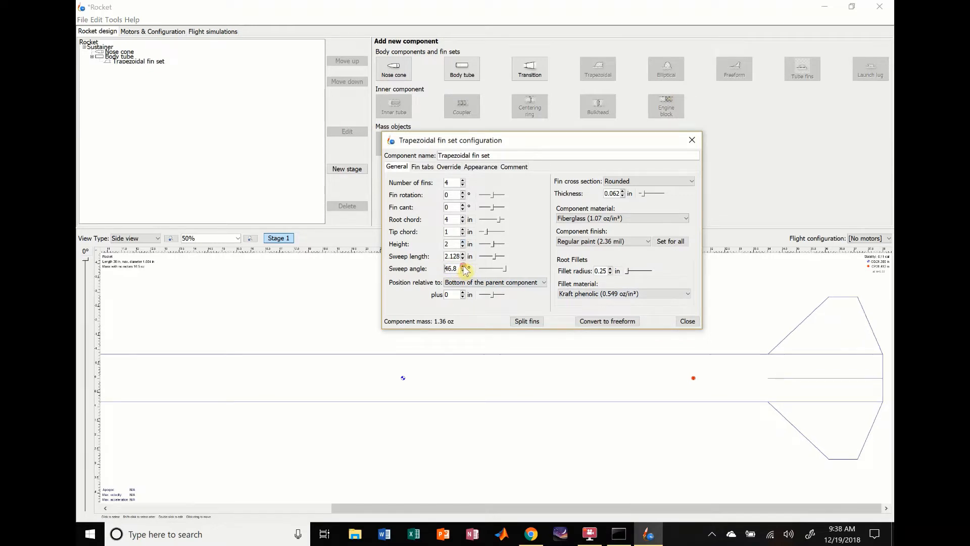
pyautogui.click(463, 266)
pyautogui.click(462, 267)
pyautogui.click(463, 267)
pyautogui.click(463, 267)
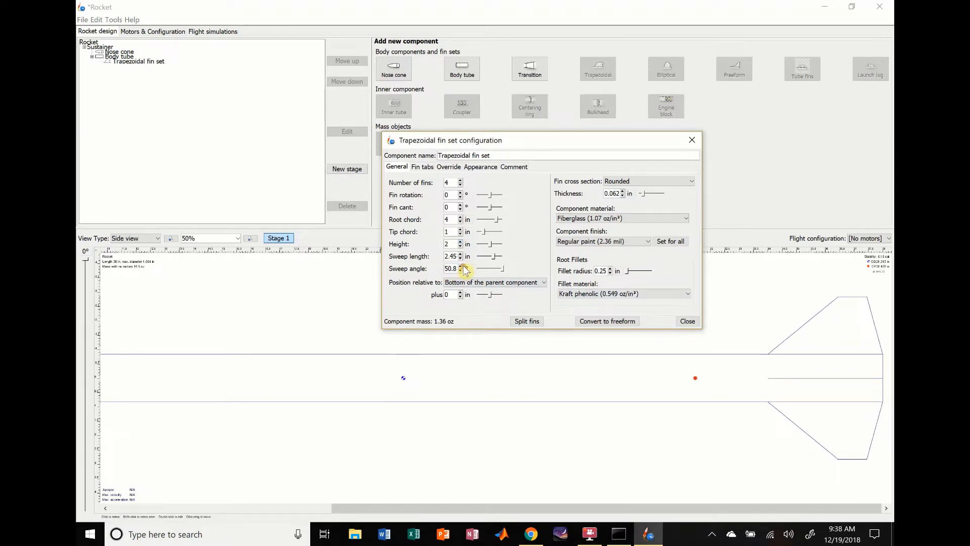
pyautogui.click(463, 267)
pyautogui.click(462, 267)
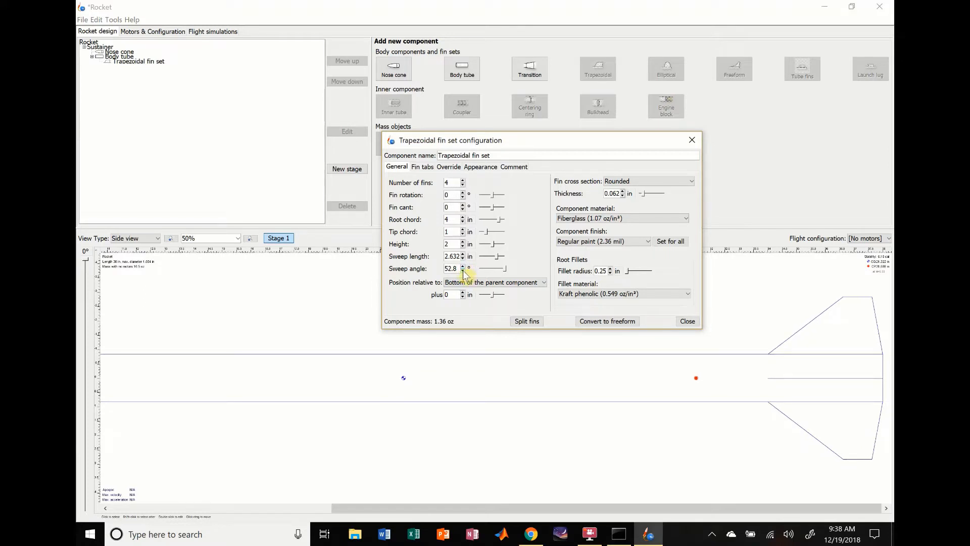
pyautogui.click(463, 270)
pyautogui.click(462, 270)
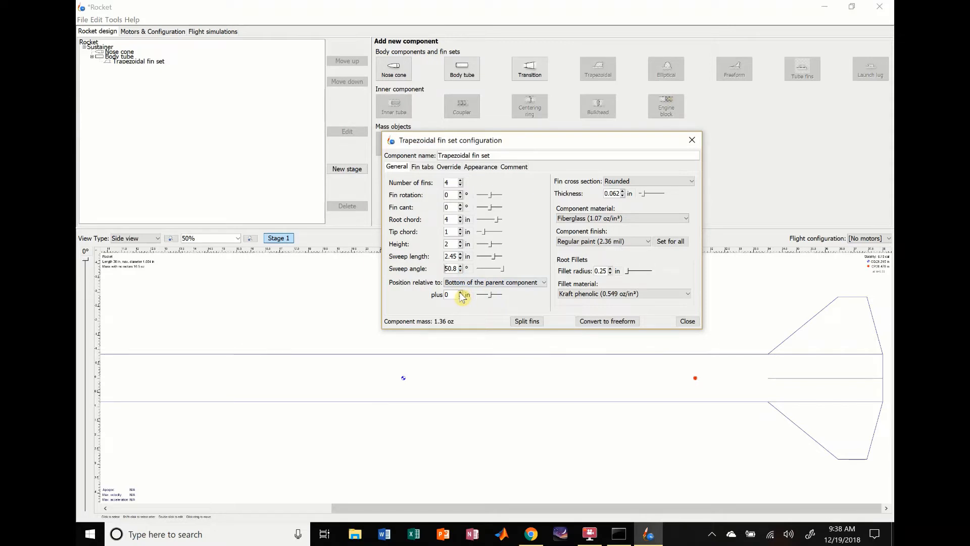
# - Try fin set offsets of 1 in and -1 in relative to the bottom of the body tube
pyautogui.click(460, 293)
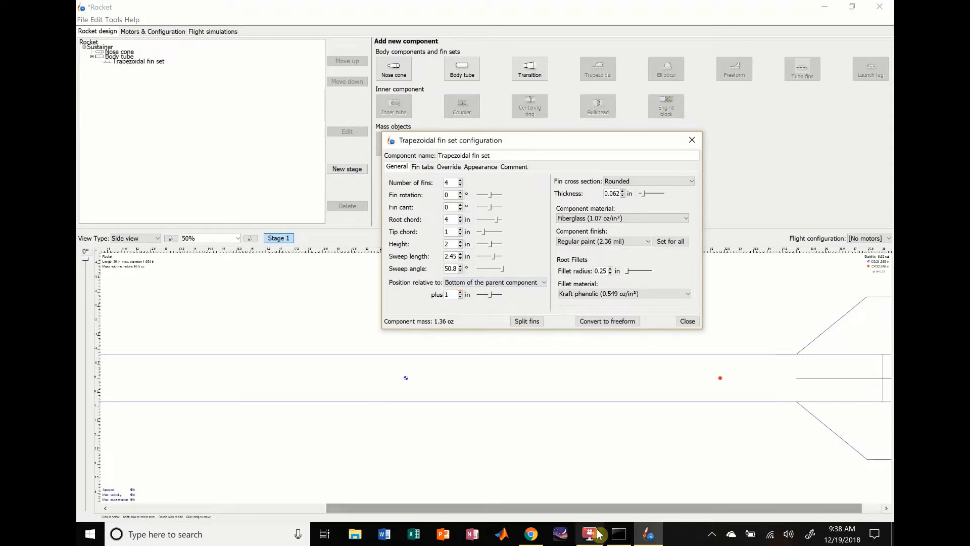
pyautogui.click(620, 509)
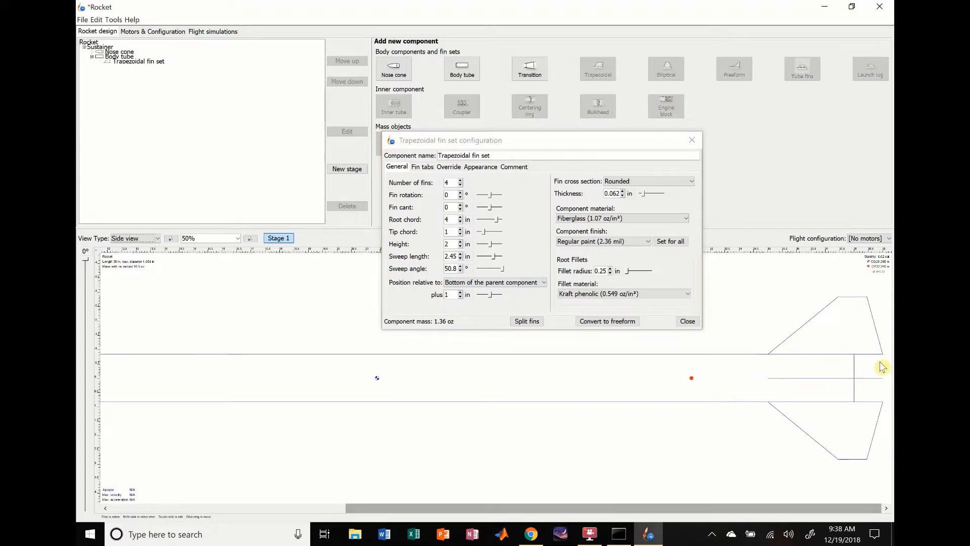
pyautogui.click(461, 297)
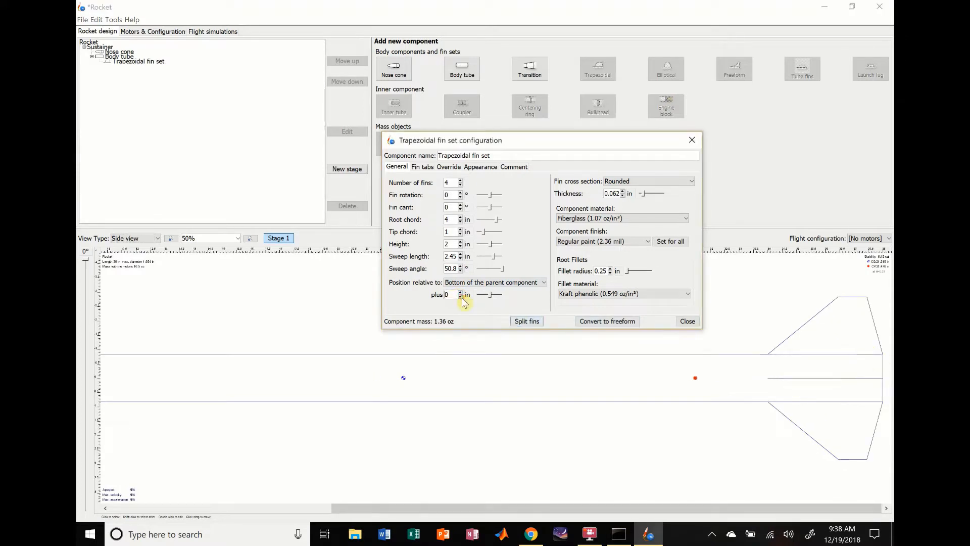
pyautogui.click(461, 298)
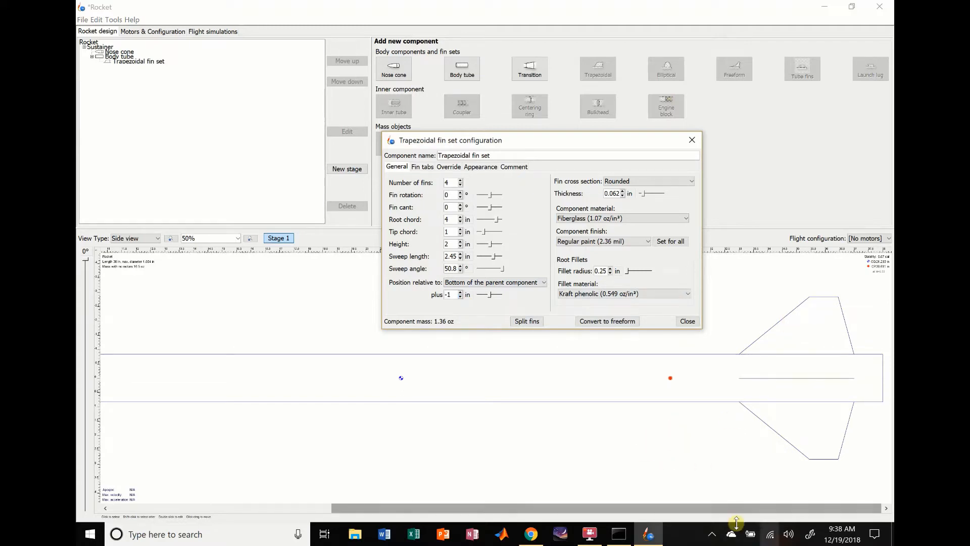
pyautogui.moveTo(732, 508); pyautogui.dragTo(858, 418)
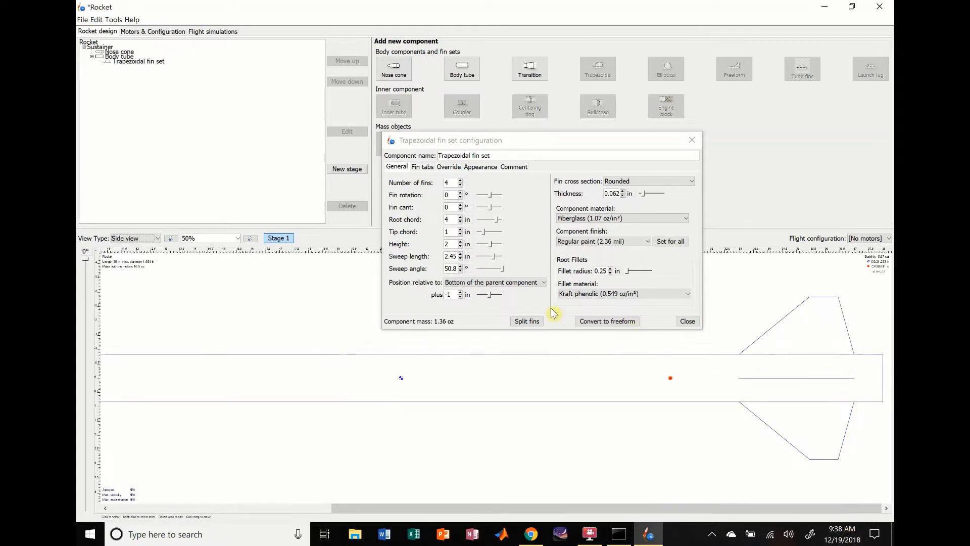
pyautogui.click(461, 293)
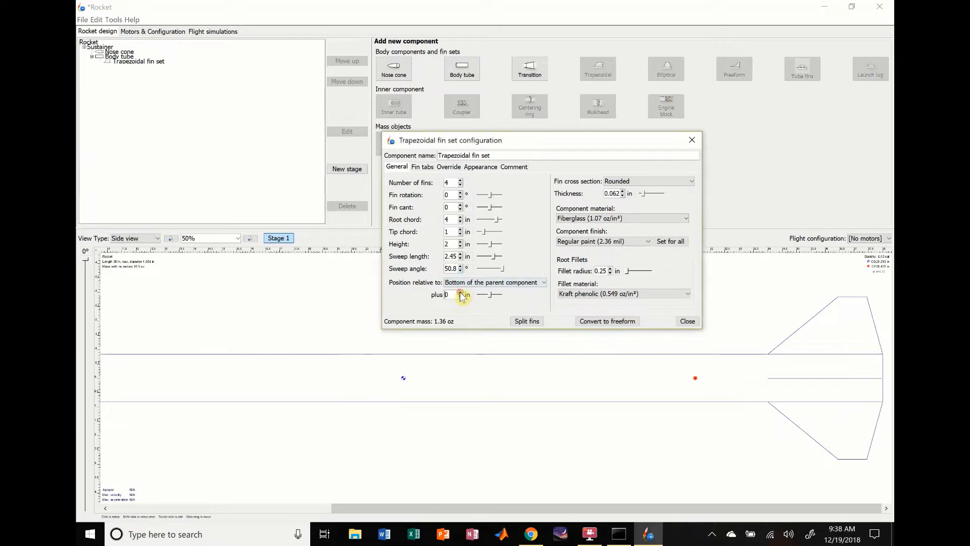
pyautogui.click(460, 293)
pyautogui.moveTo(663, 514); pyautogui.dragTo(765, 511)
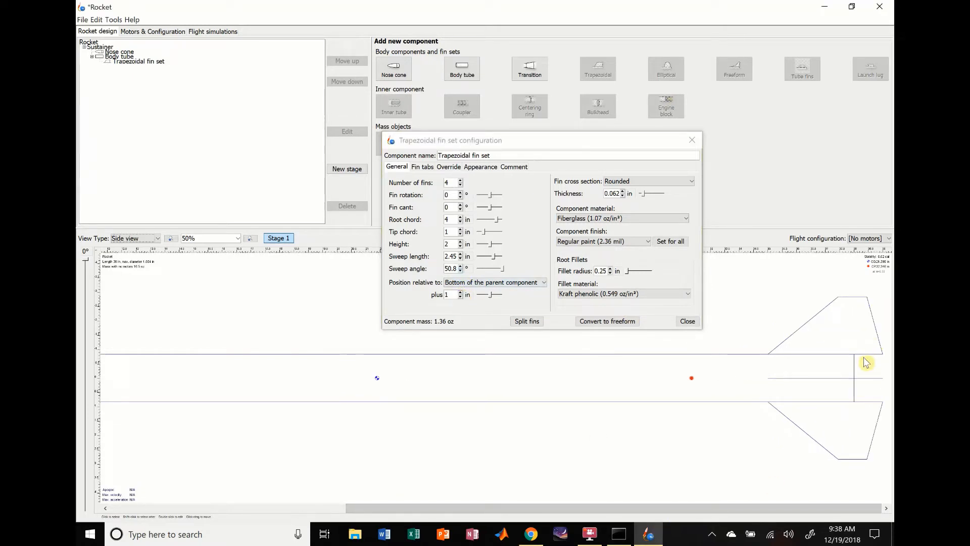
pyautogui.click(460, 296)
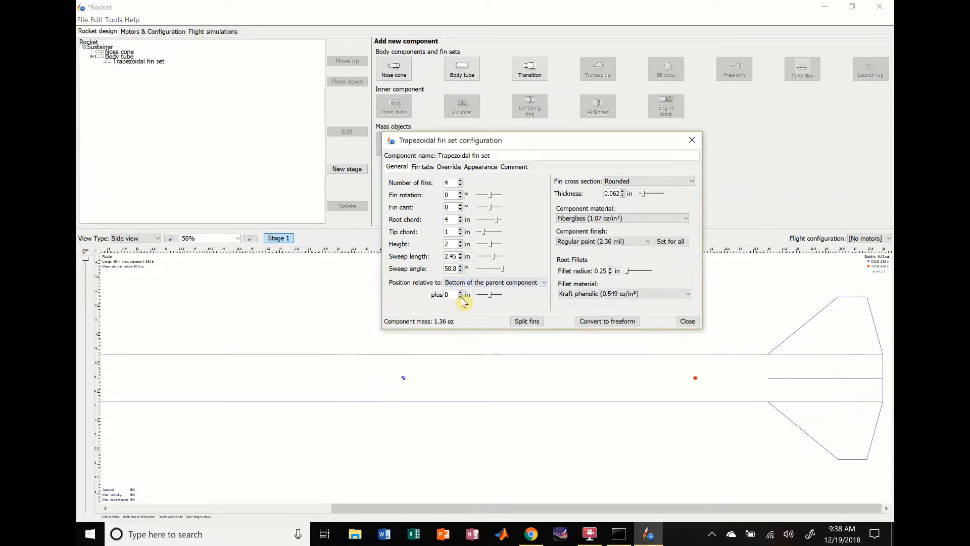
pyautogui.click(461, 296)
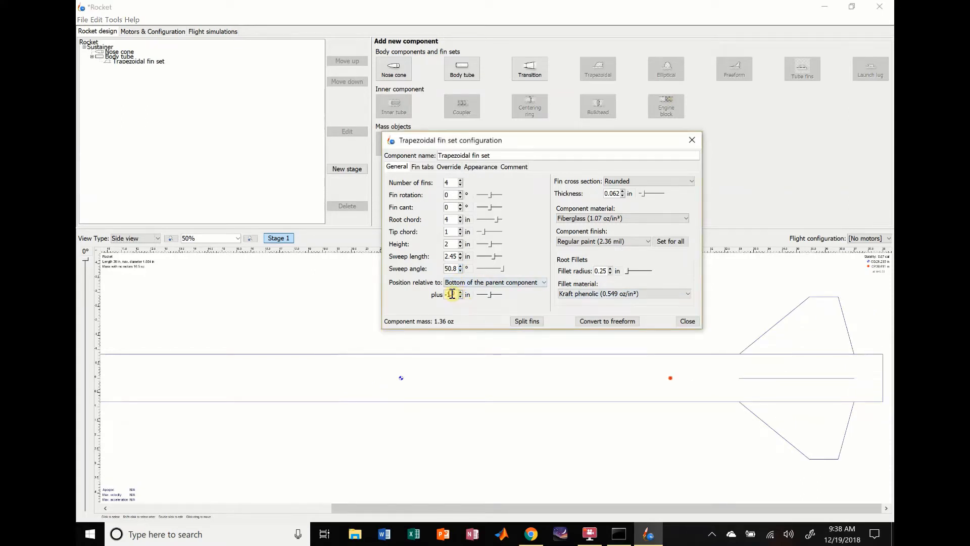
# - Set the fin set's offset to -0.5 in relative to the bottom of the parent component
pyautogui.press('BackSpace')
pyautogui.write('0.5')
pyautogui.press('Return')
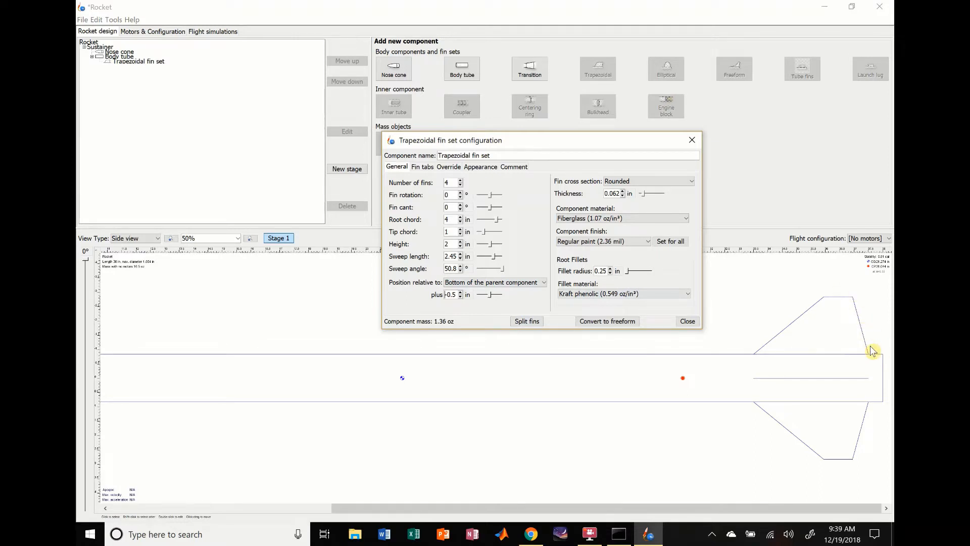
# - Try sweep angles up to 62.8°, set the fins' sweep angle to 48.8° and close the fin set configuration
pyautogui.click(460, 266)
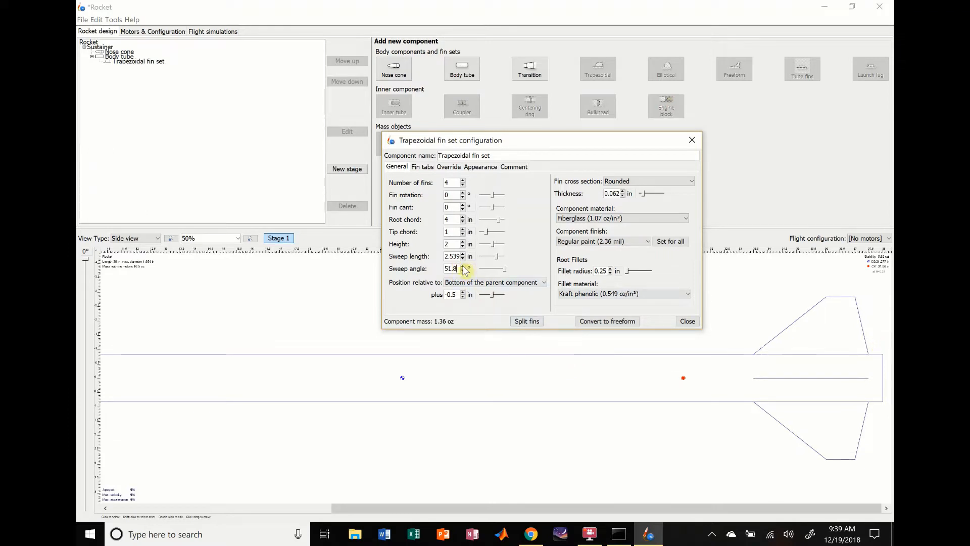
pyautogui.moveTo(463, 267); pyautogui.dragTo(462, 267)
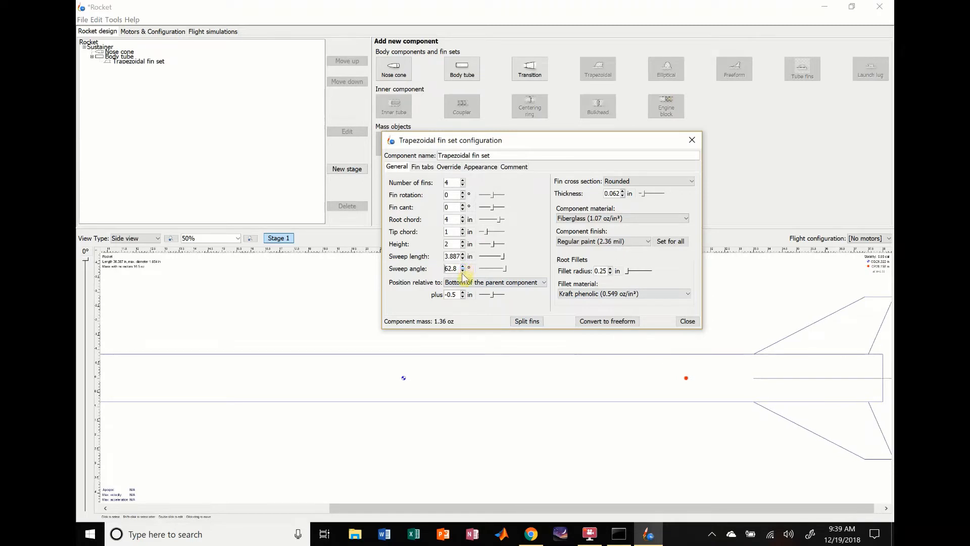
pyautogui.moveTo(463, 271); pyautogui.dragTo(463, 271)
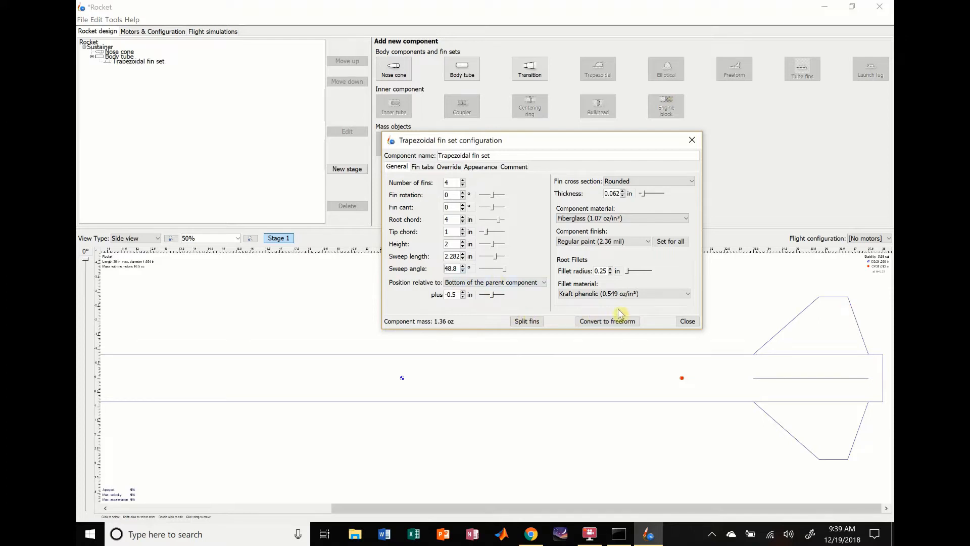
pyautogui.click(693, 323)
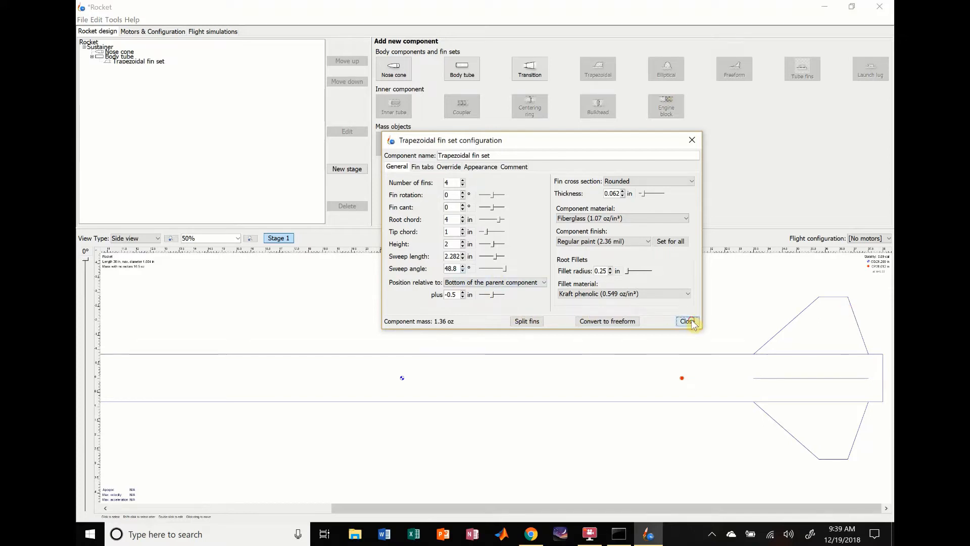
# - Add a parachute to the body tube
pyautogui.click(635, 395)
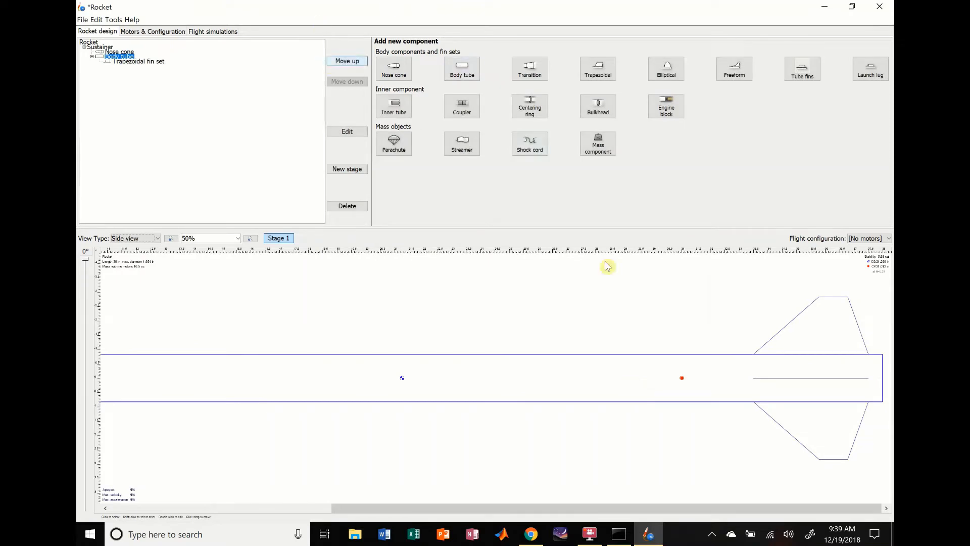
pyautogui.click(239, 241)
pyautogui.click(210, 306)
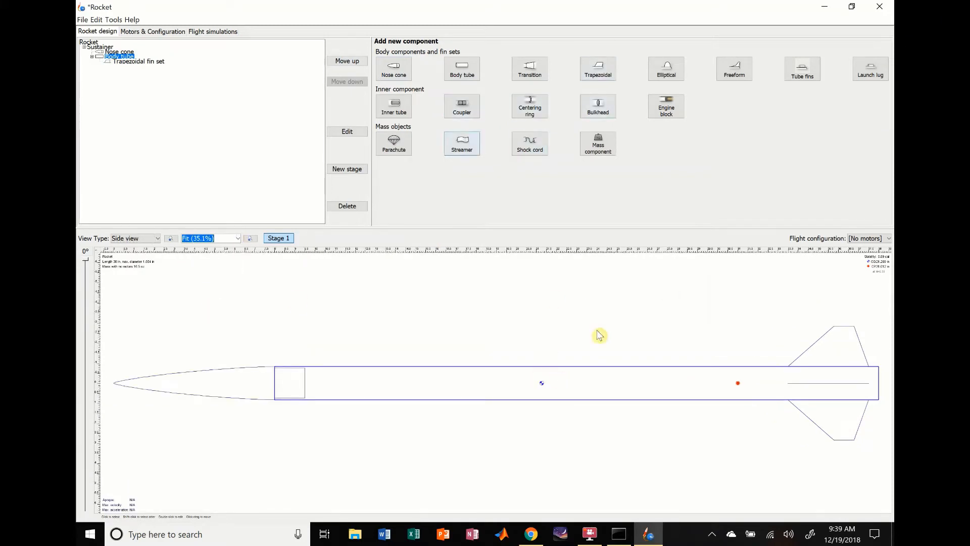
pyautogui.click(397, 154)
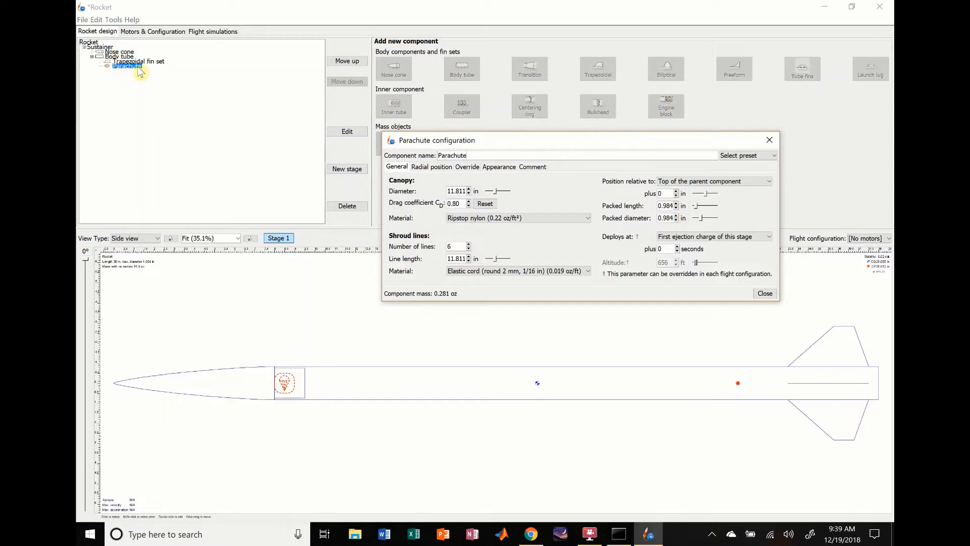
# - Switch the unit of the parachute's canopy diameter to millimetres and back to inches
pyautogui.click(476, 192)
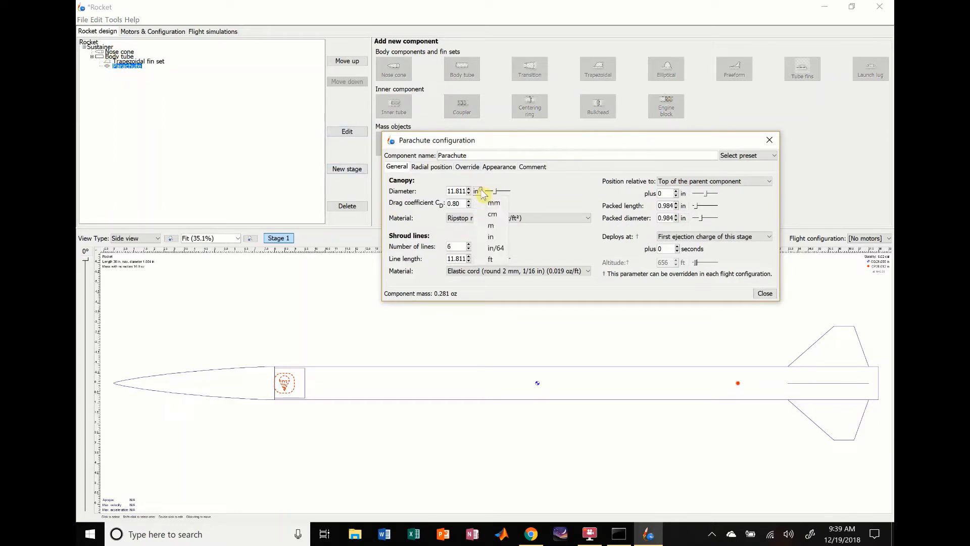
pyautogui.click(486, 212)
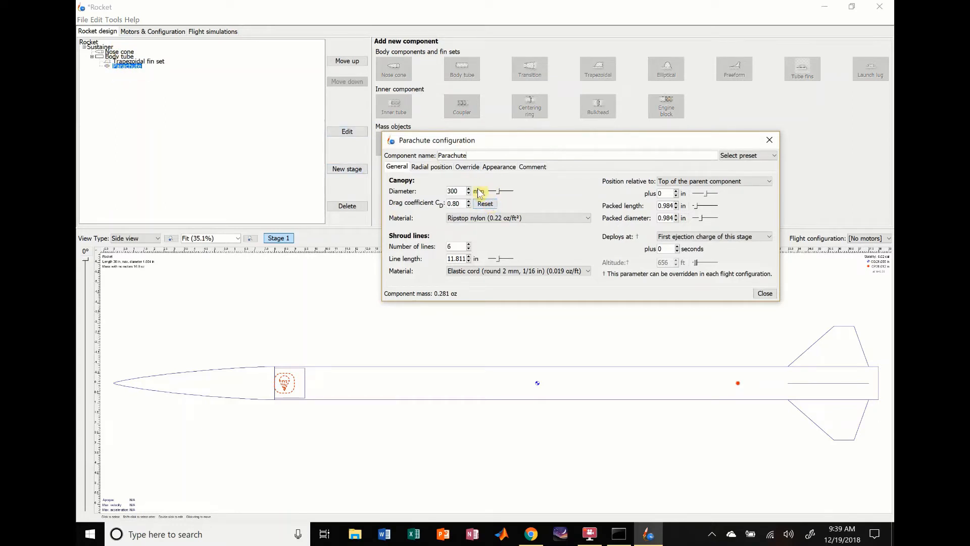
pyautogui.click(478, 190)
pyautogui.click(495, 243)
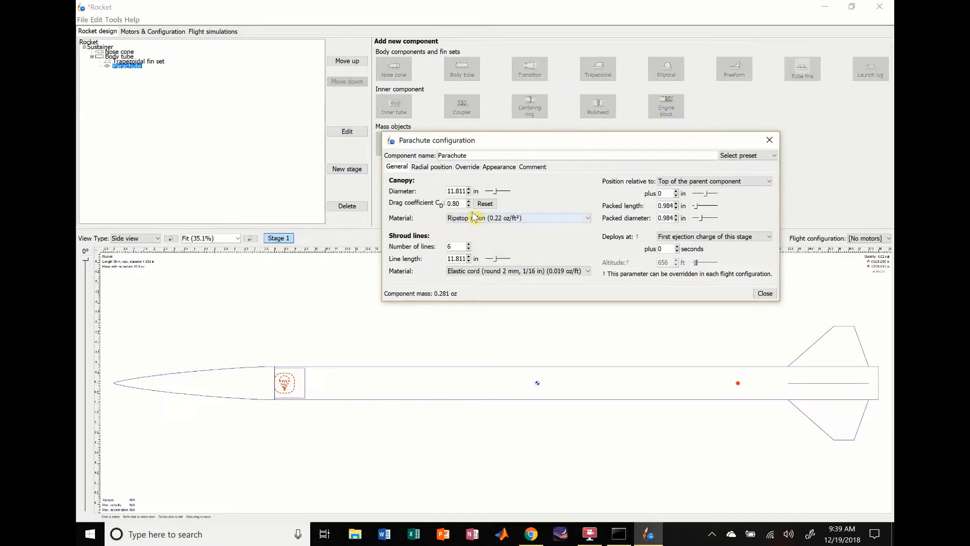
# - Set the parachute's canopy diameter to 36 in
pyautogui.doubleClick(457, 192)
pyautogui.write('36')
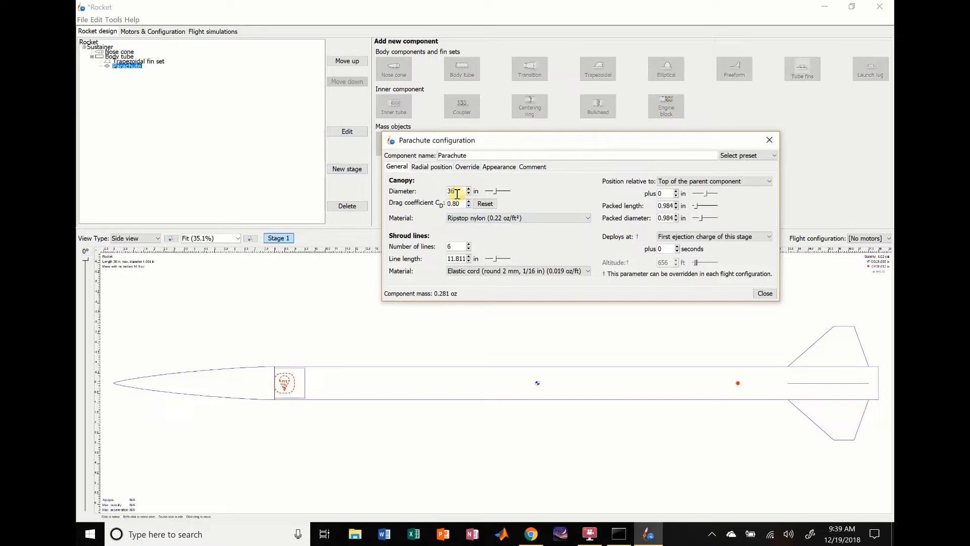
pyautogui.press('Return')
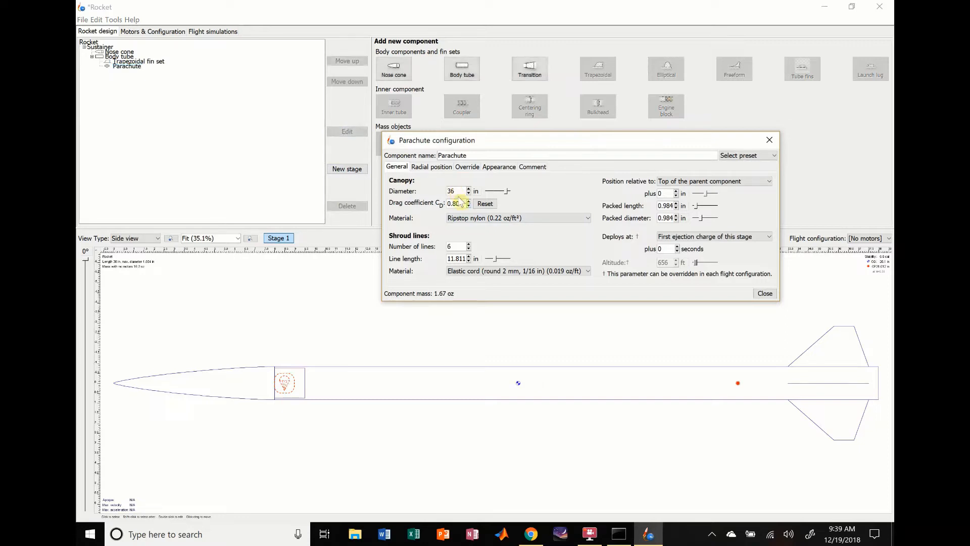
pyautogui.doubleClick(457, 203)
pyautogui.click(455, 204)
pyautogui.click(456, 247)
# - Try positioning the parachute relative to the middle and bottom of the parent component, and return the reference to the top
pyautogui.click(745, 182)
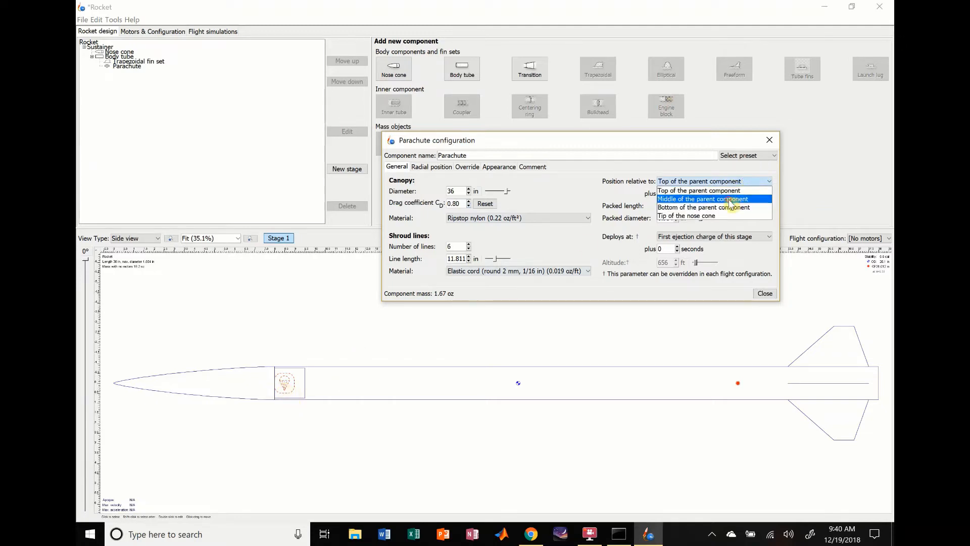
pyautogui.click(730, 200)
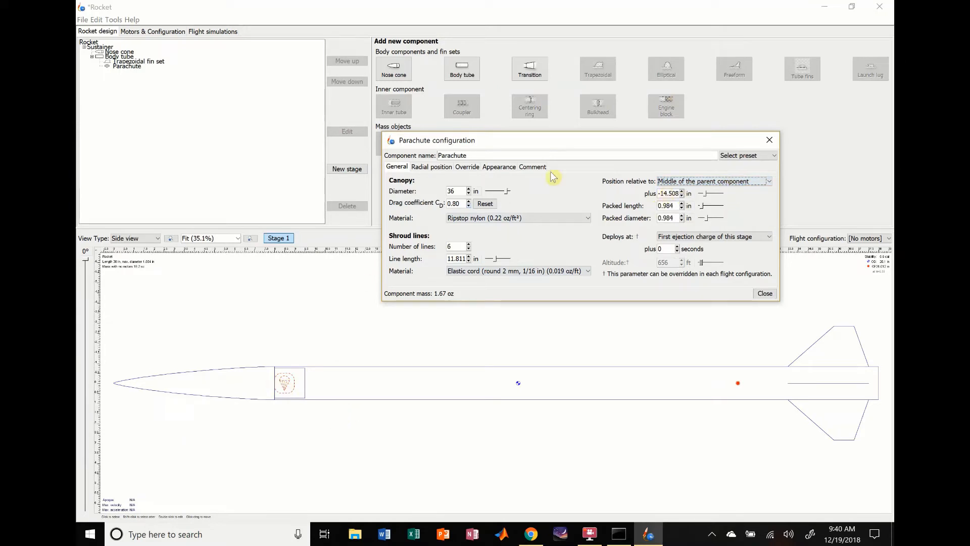
pyautogui.click(680, 181)
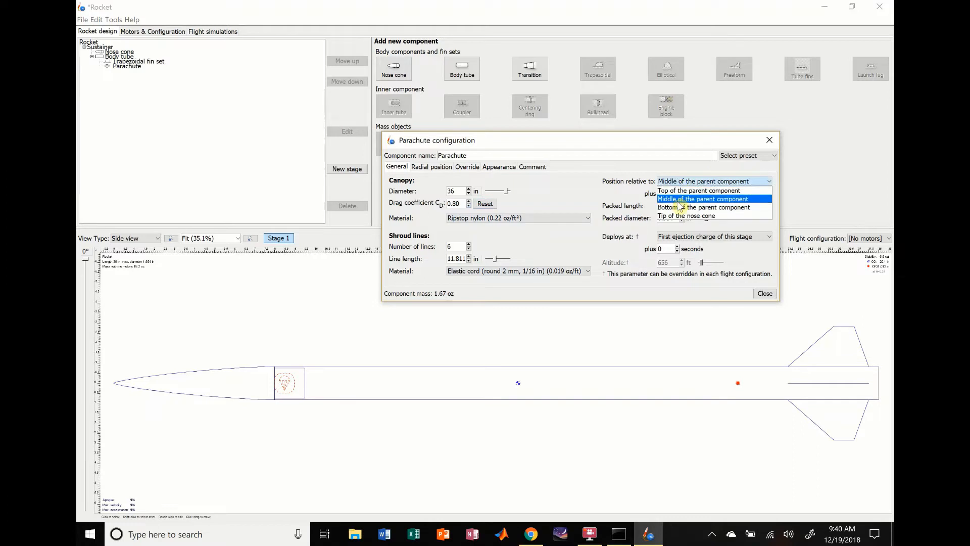
pyautogui.click(679, 207)
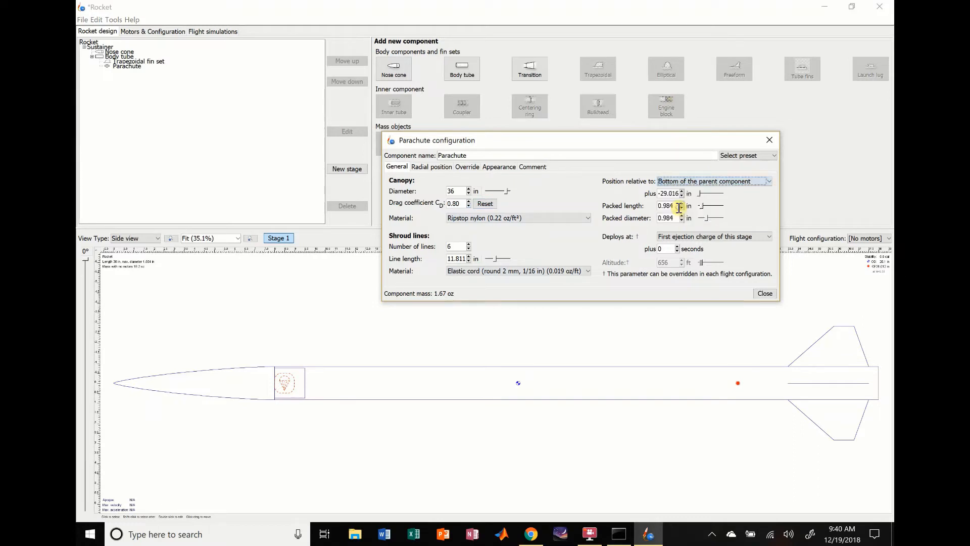
pyautogui.click(688, 181)
pyautogui.click(684, 191)
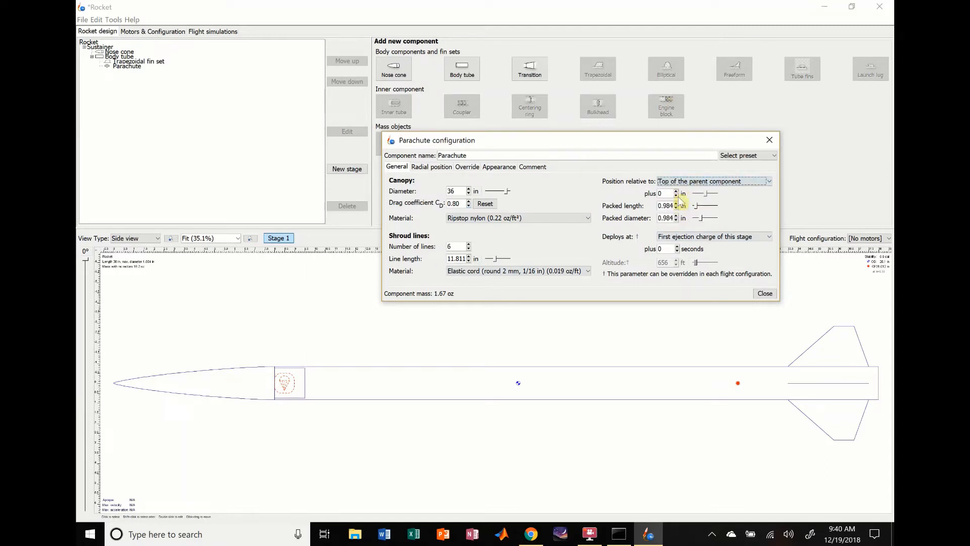
# - Set the parachute's offset to 2 in relative to the top of the parent component
pyautogui.click(676, 192)
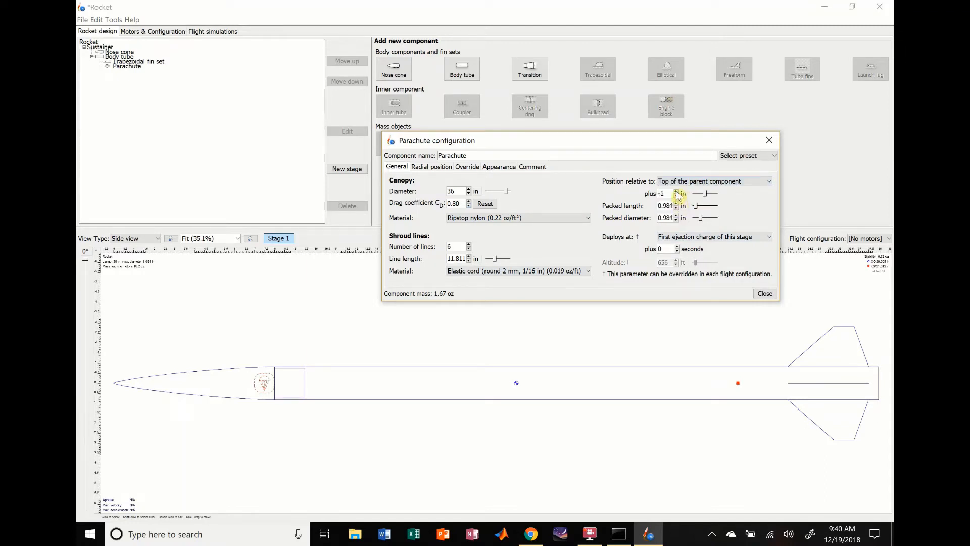
pyautogui.click(676, 191)
pyautogui.click(676, 191)
pyautogui.click(676, 192)
pyautogui.click(676, 192)
pyautogui.click(676, 195)
pyautogui.click(676, 196)
pyautogui.click(676, 195)
# - Set the parachute's packed length to 6.984 in
pyautogui.click(676, 203)
pyautogui.click(676, 203)
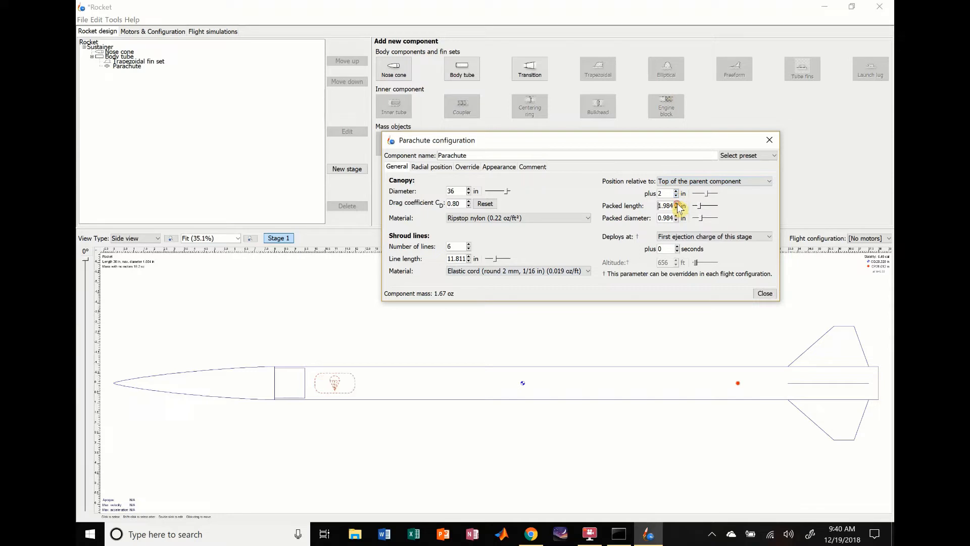
pyautogui.click(676, 203)
pyautogui.click(676, 203)
pyautogui.click(676, 203)
pyautogui.click(676, 203)
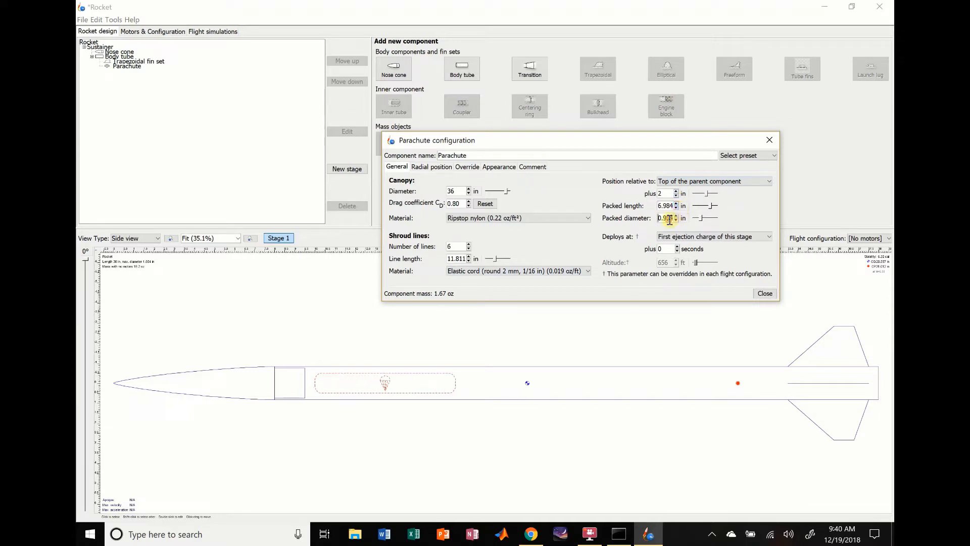
# - Switch the unit of the parachute's packed diameter to millimetres and set the diameter to 38 mm
pyautogui.doubleClick(668, 219)
pyautogui.click(683, 218)
pyautogui.click(697, 228)
pyautogui.doubleClick(668, 219)
pyautogui.write('38')
pyautogui.press('Return')
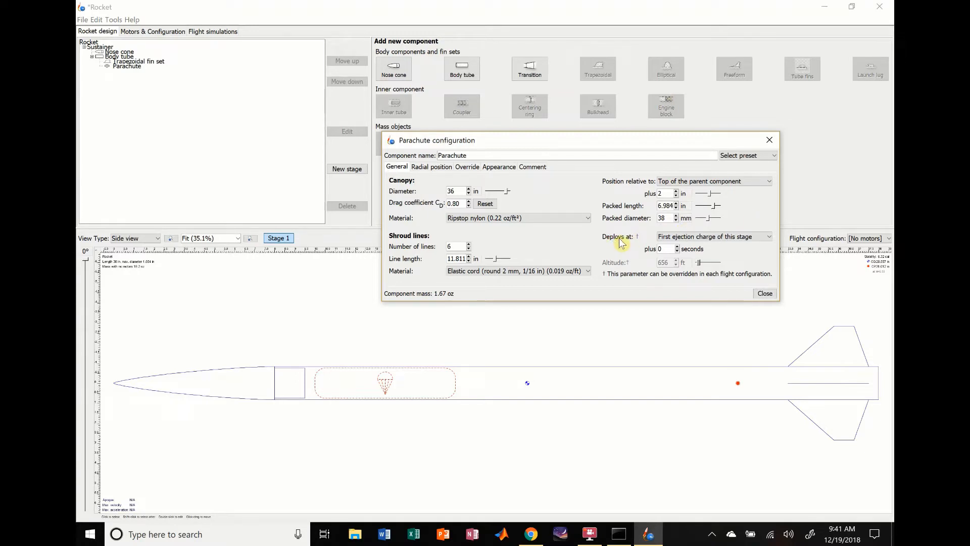
# - Set the parachute to deploy at apogee plus 0 seconds and close its configuration
pyautogui.click(746, 238)
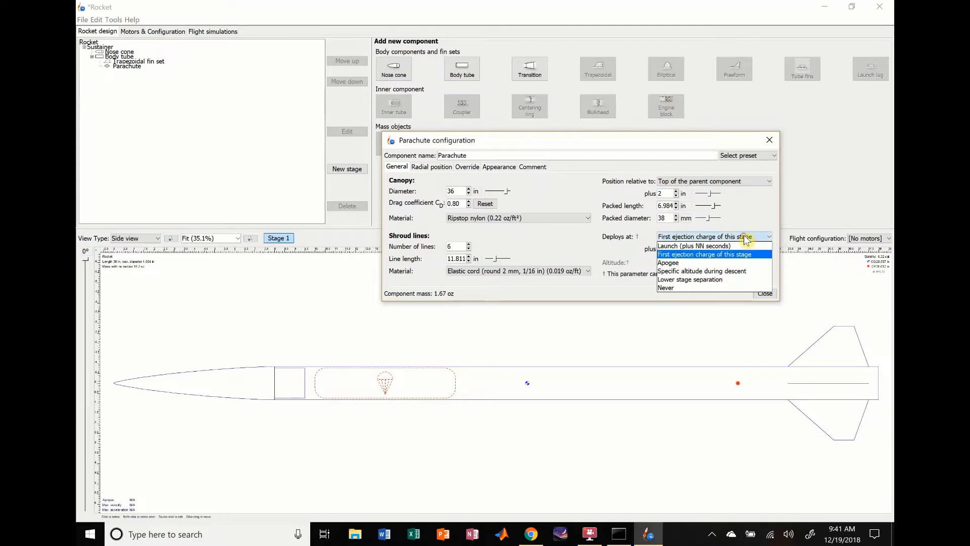
pyautogui.click(692, 263)
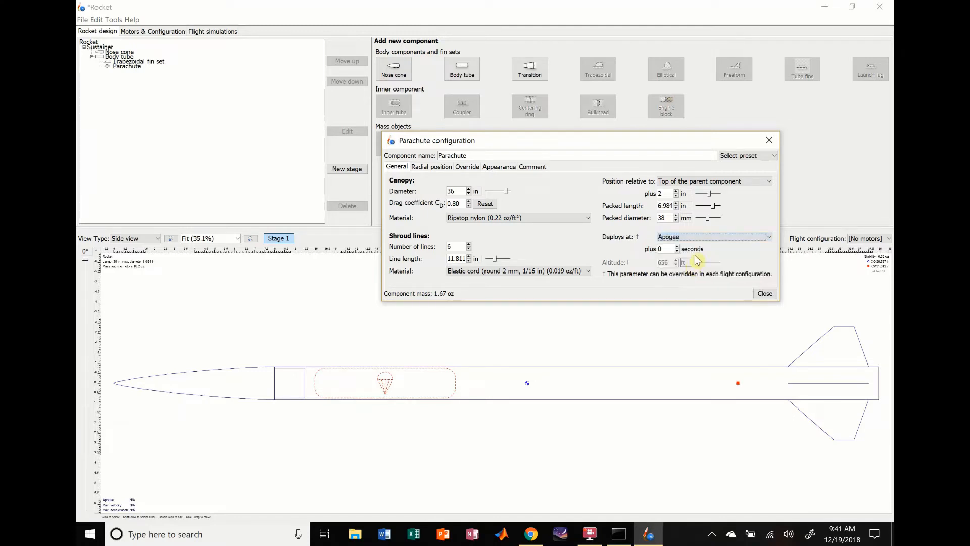
pyautogui.click(739, 236)
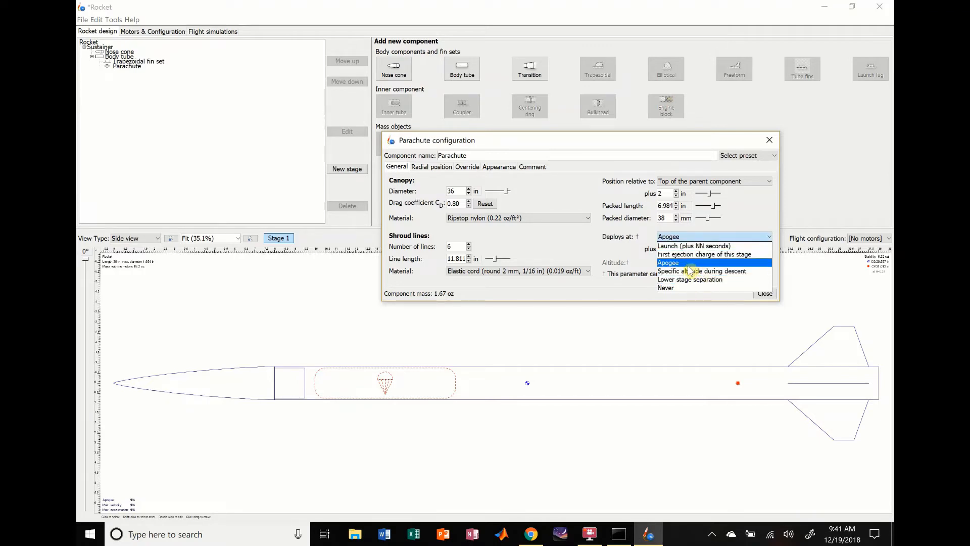
pyautogui.press('Return')
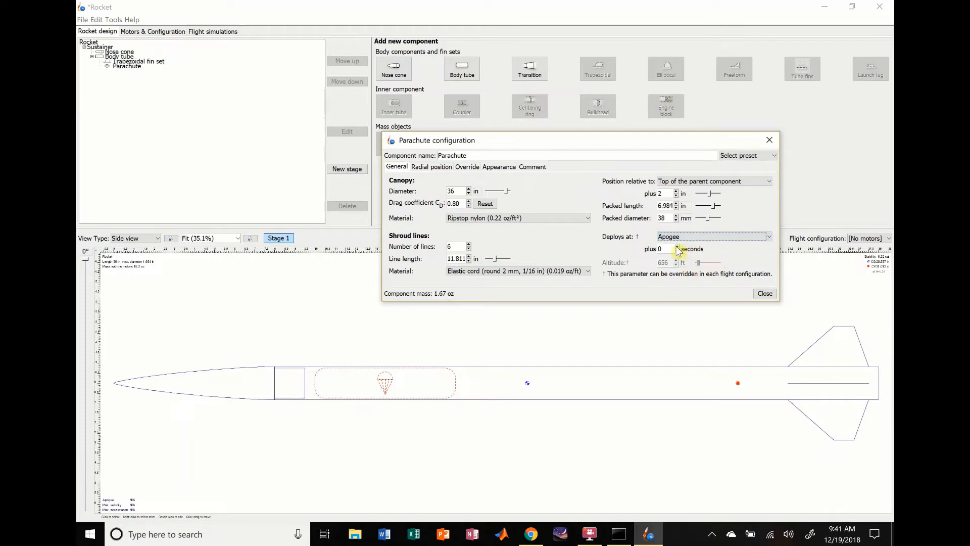
pyautogui.click(677, 247)
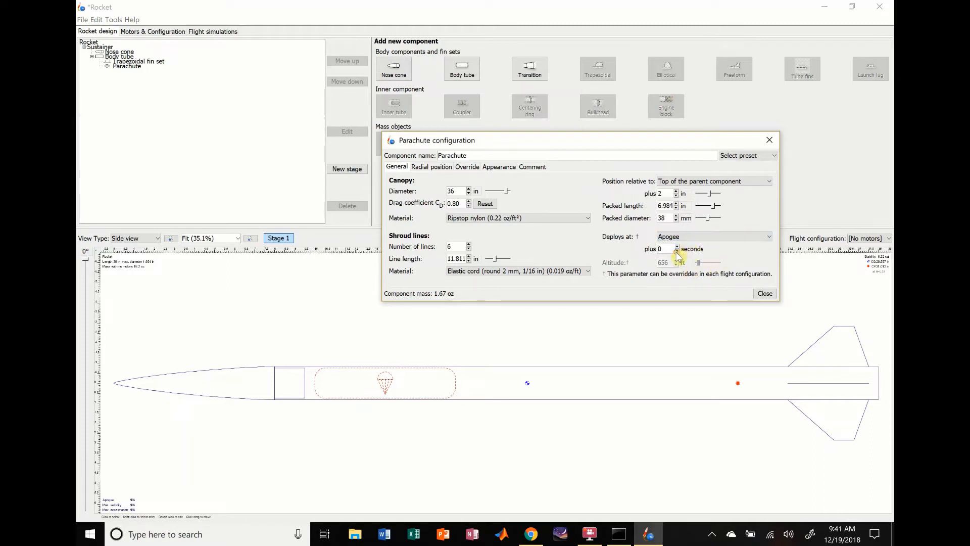
pyautogui.click(765, 295)
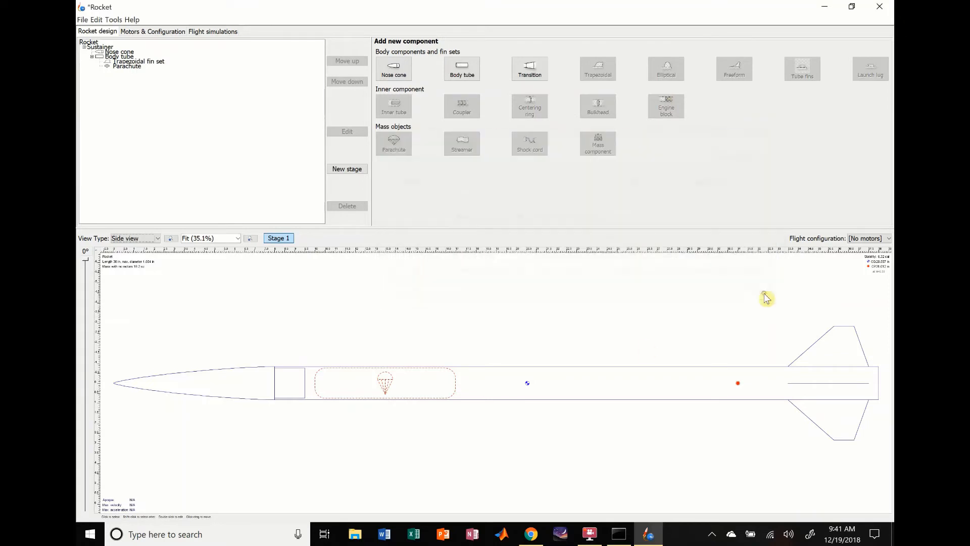
# - Add a shock cord to the body tube and set its length to 90 in
pyautogui.click(524, 395)
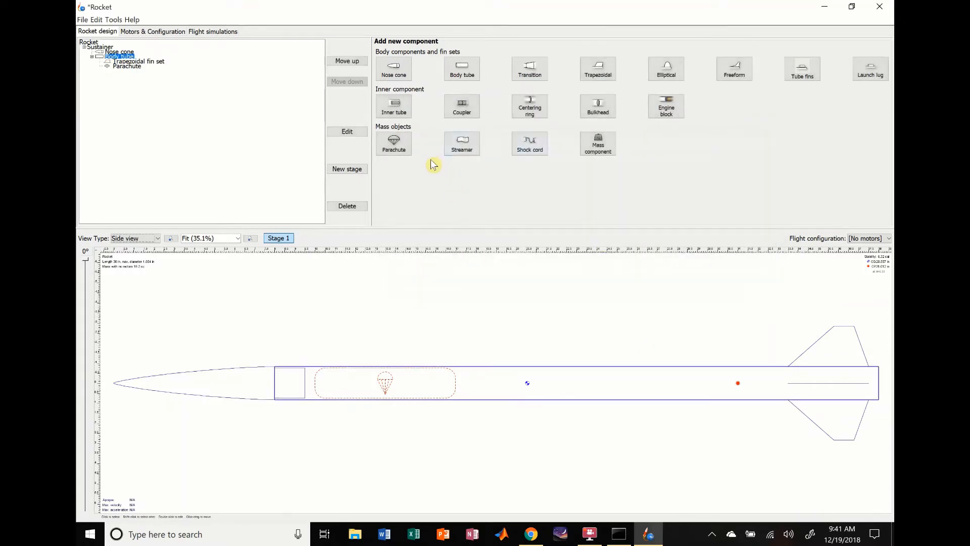
pyautogui.click(531, 151)
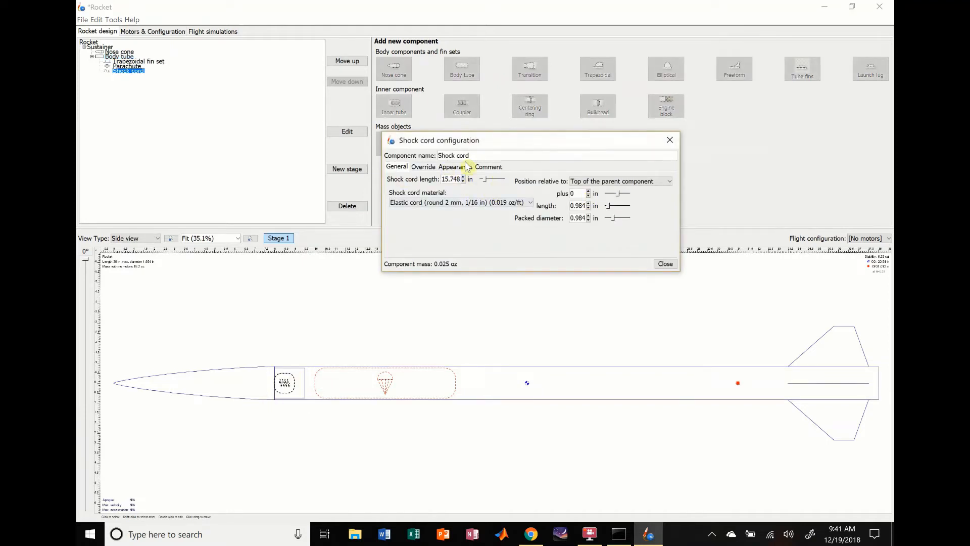
pyautogui.click(467, 180)
pyautogui.click(470, 188)
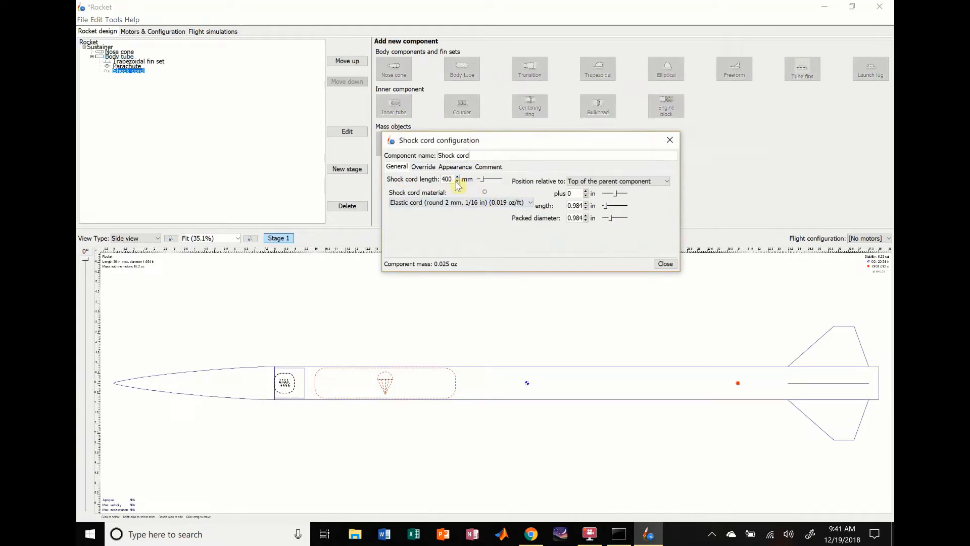
pyautogui.doubleClick(446, 180)
pyautogui.click(467, 180)
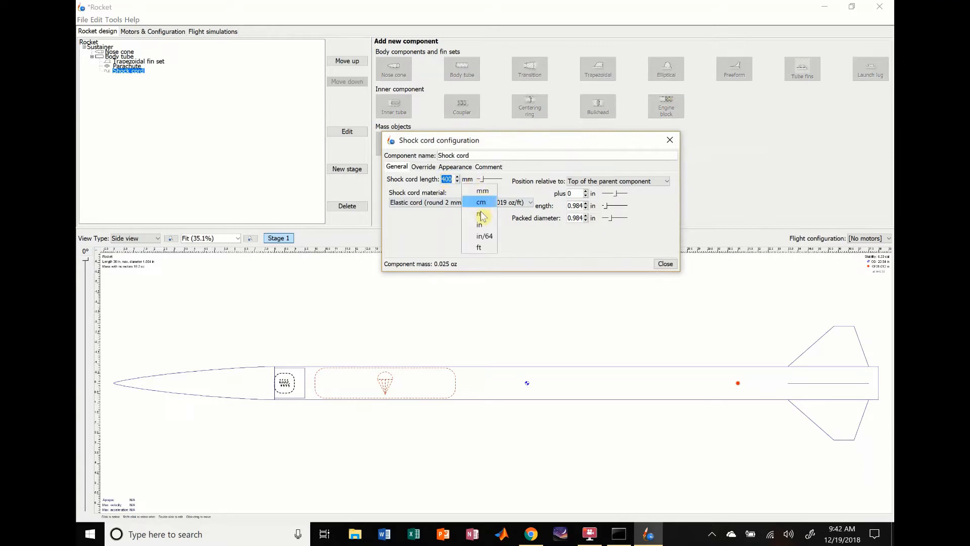
pyautogui.click(479, 226)
pyautogui.doubleClick(451, 180)
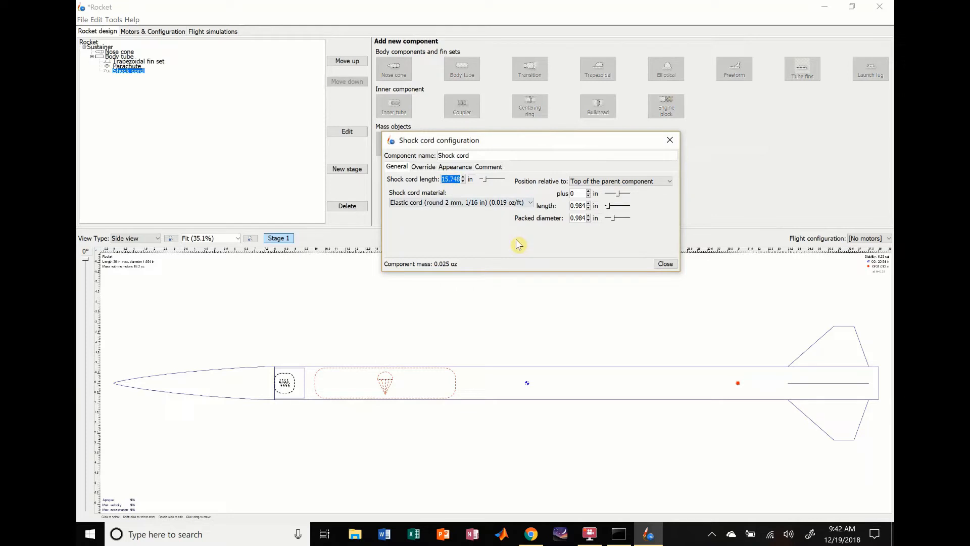
pyautogui.write('90')
pyautogui.press('Return')
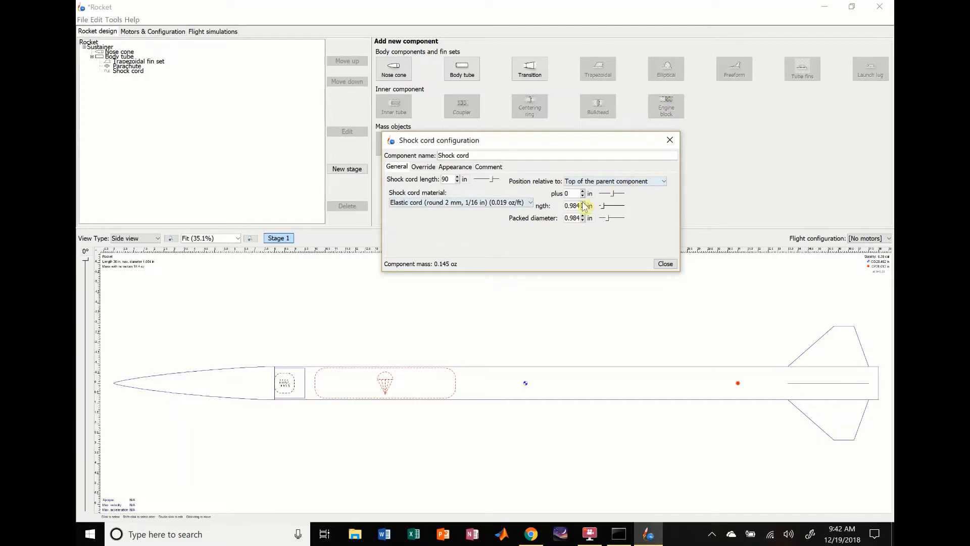
# - Set the shock cord's material to Tubular nylon (11 mm, 7/16 in)
pyautogui.click(501, 205)
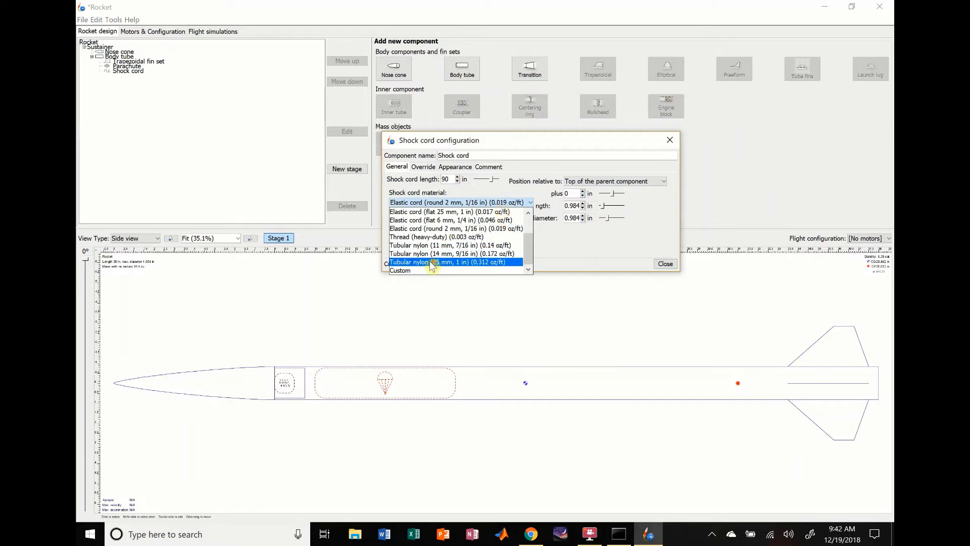
pyautogui.scroll(2, 432, 262)
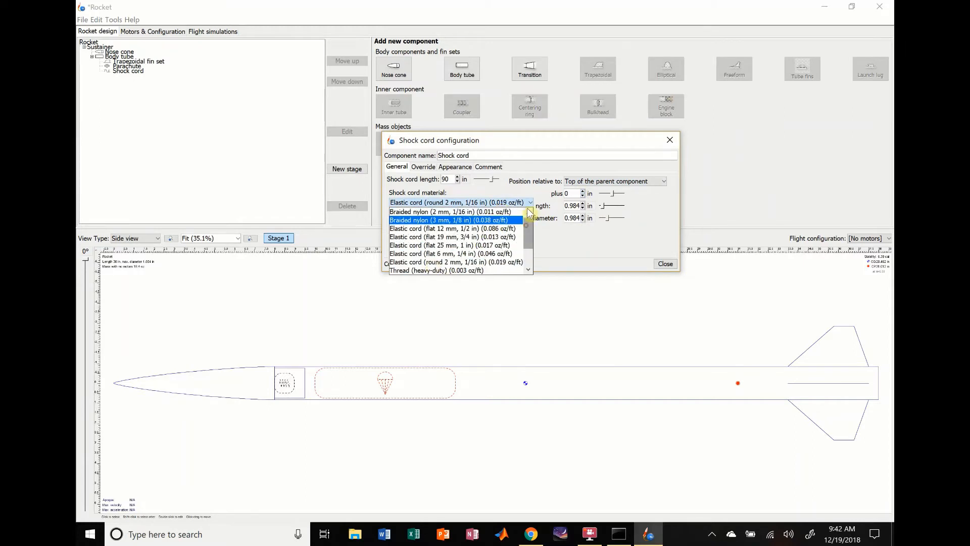
pyautogui.moveTo(533, 234); pyautogui.dragTo(532, 245)
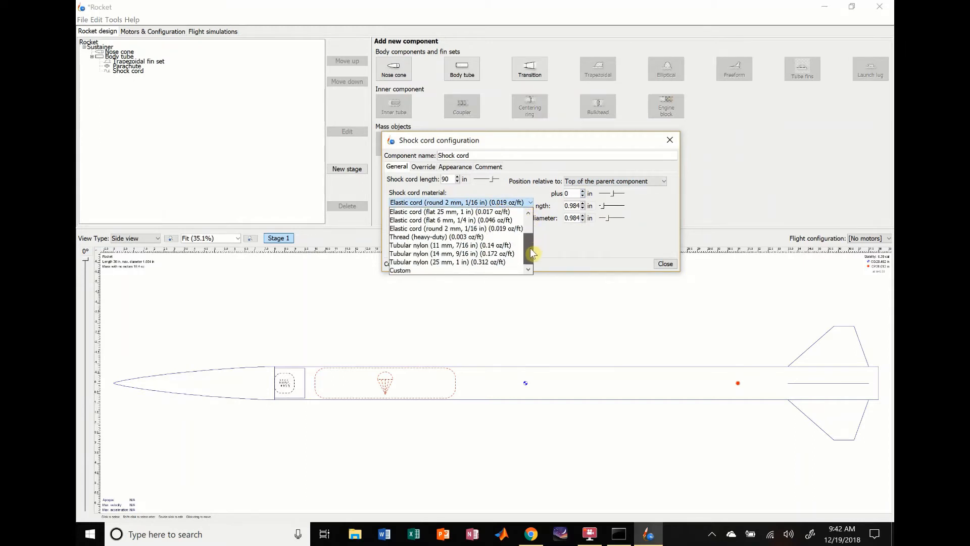
pyautogui.click(436, 246)
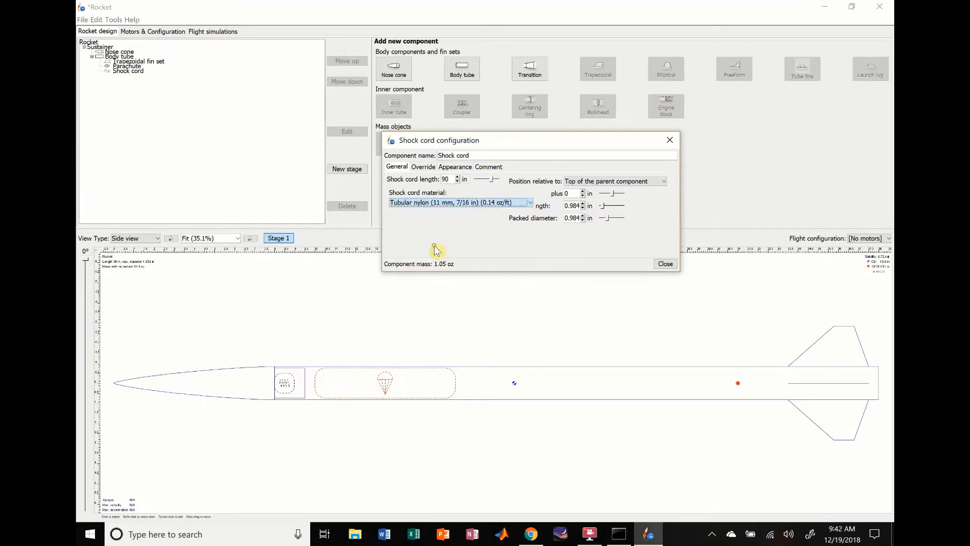
# - Set the shock cord's offset to 13 in relative to the top of the parent component
pyautogui.click(583, 196)
pyautogui.click(583, 192)
pyautogui.click(583, 193)
pyautogui.click(583, 192)
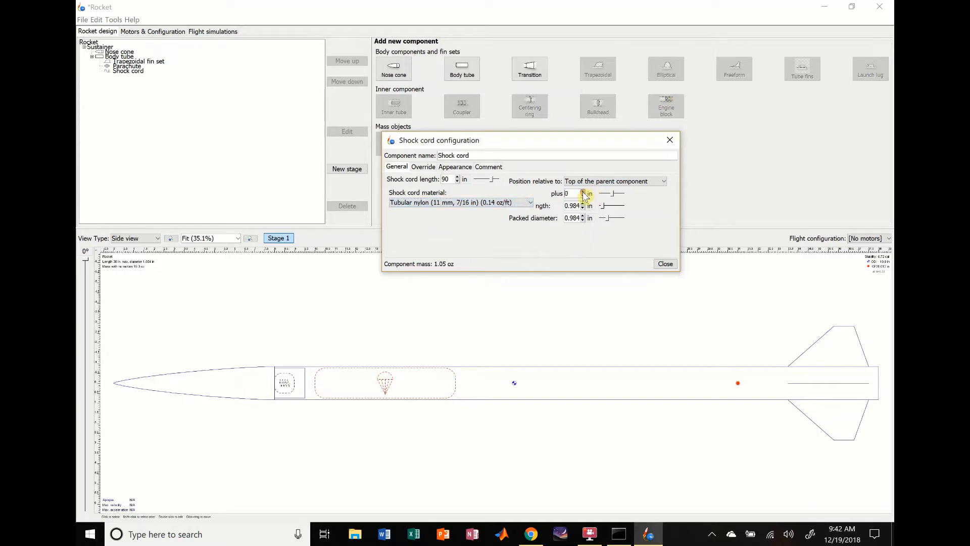
pyautogui.click(583, 193)
pyautogui.click(583, 192)
pyautogui.doubleClick(583, 193)
pyautogui.click(583, 192)
pyautogui.doubleClick(583, 192)
pyautogui.click(583, 193)
pyautogui.click(583, 192)
pyautogui.click(583, 192)
pyautogui.click(583, 192)
# - Set the shock cord's packed length to 5.984 in and its packed diameter to 38 mm
pyautogui.click(583, 204)
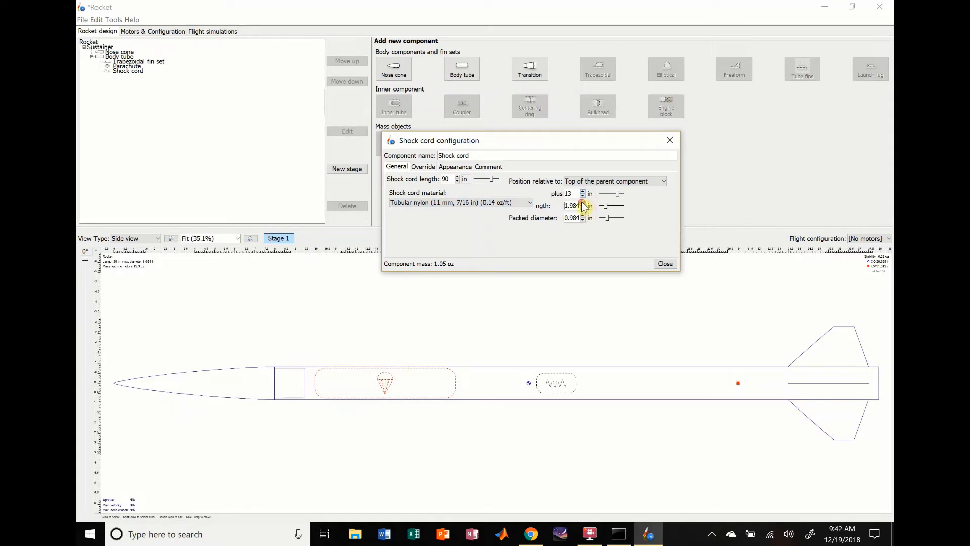
pyautogui.click(583, 204)
pyautogui.click(583, 203)
pyautogui.click(583, 204)
pyautogui.click(583, 204)
pyautogui.click(593, 223)
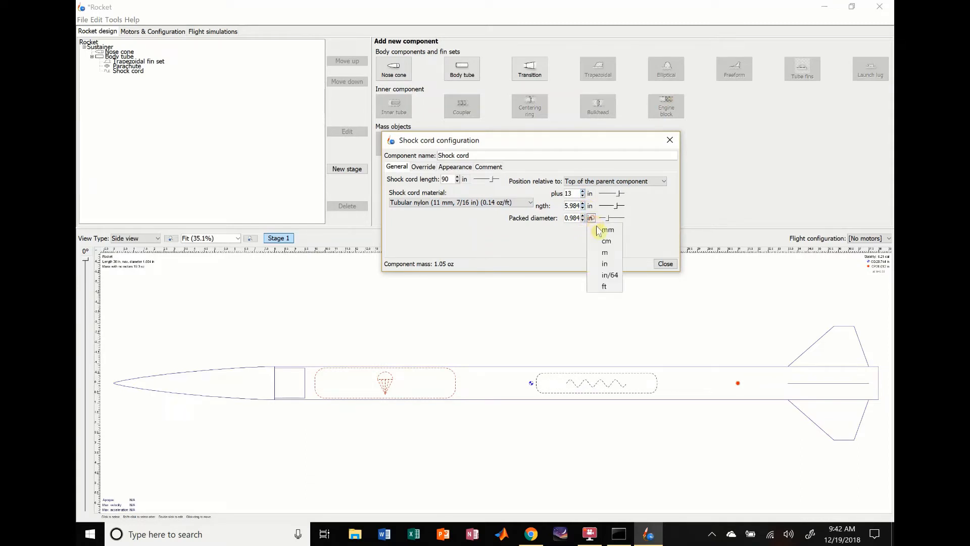
pyautogui.click(596, 226)
pyautogui.doubleClick(570, 218)
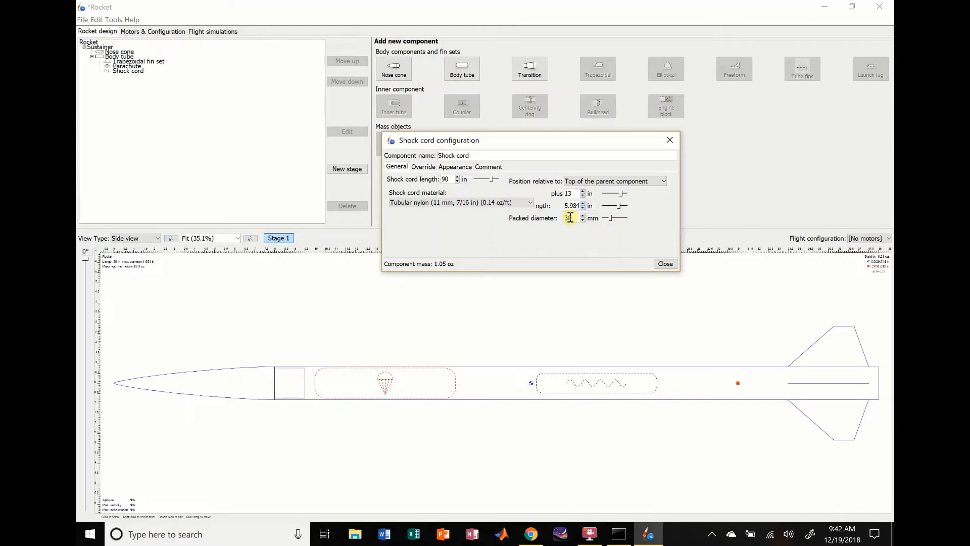
# - Set the shock cord's offset to 9 in from the top of the body tube and close its configuration
pyautogui.click(582, 195)
pyautogui.click(582, 195)
pyautogui.click(582, 196)
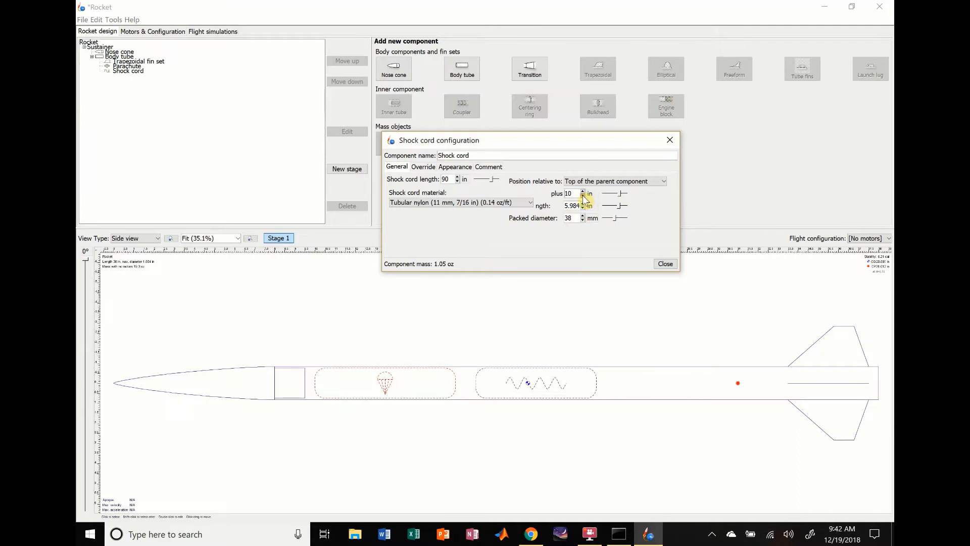
pyautogui.click(583, 195)
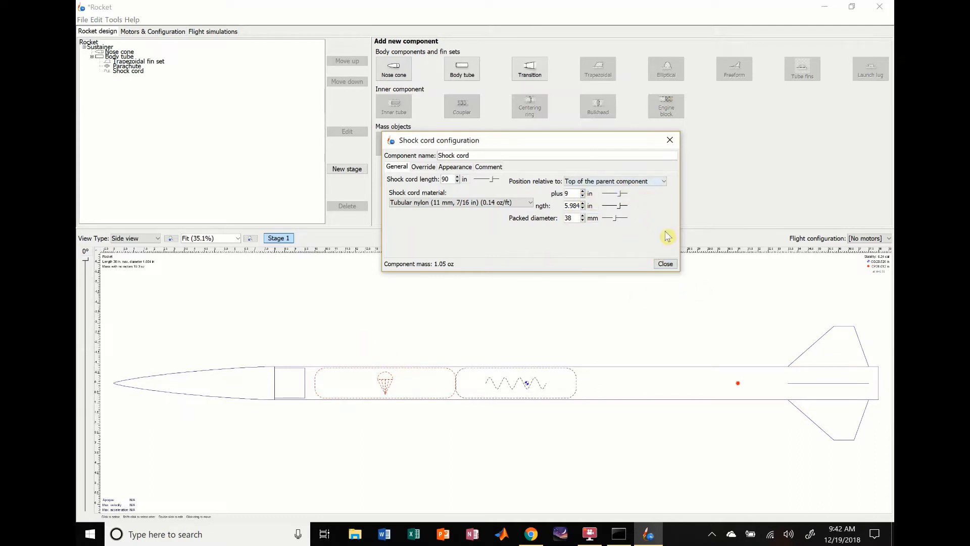
pyautogui.click(423, 167)
pyautogui.click(397, 167)
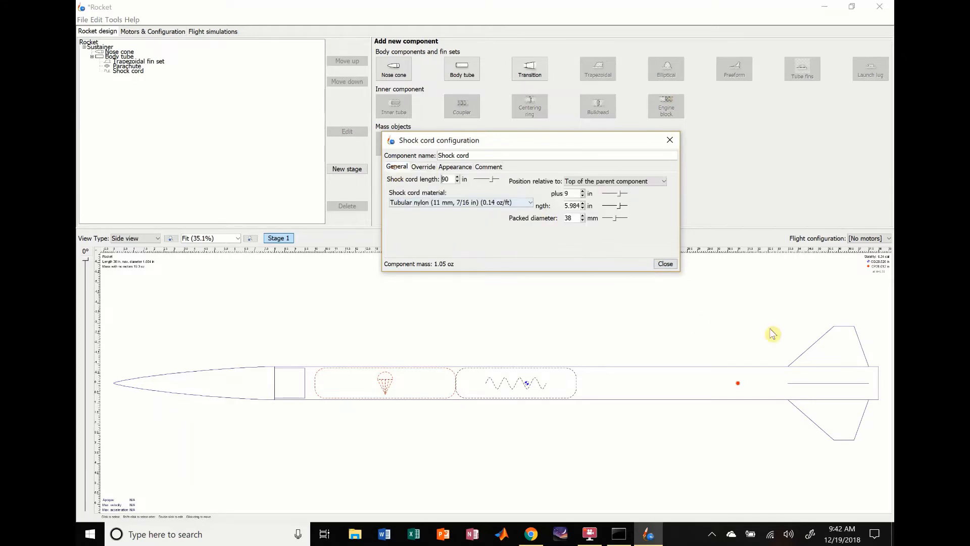
pyautogui.click(665, 264)
# - Create a new flight configuration for the motor mount and rename it RocketTest1
pyautogui.click(657, 383)
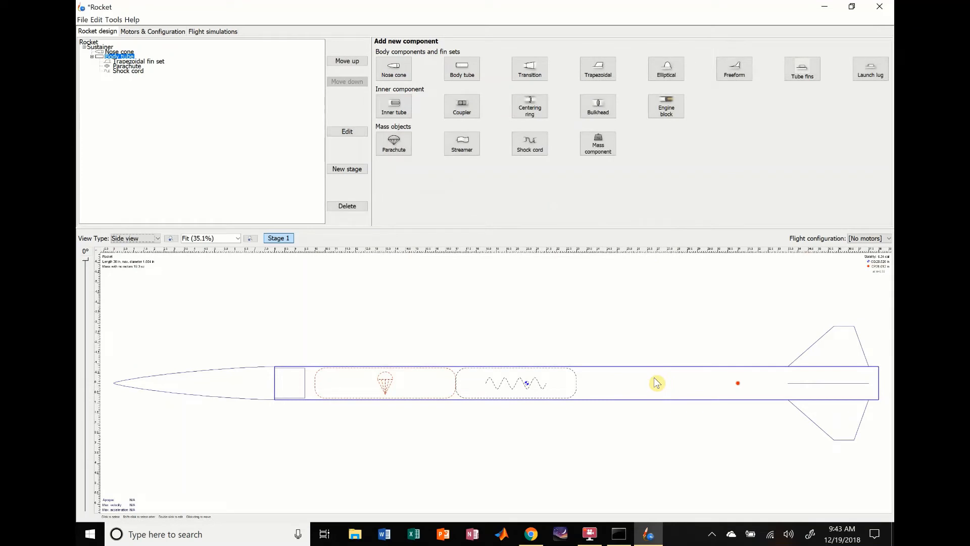
pyautogui.click(160, 33)
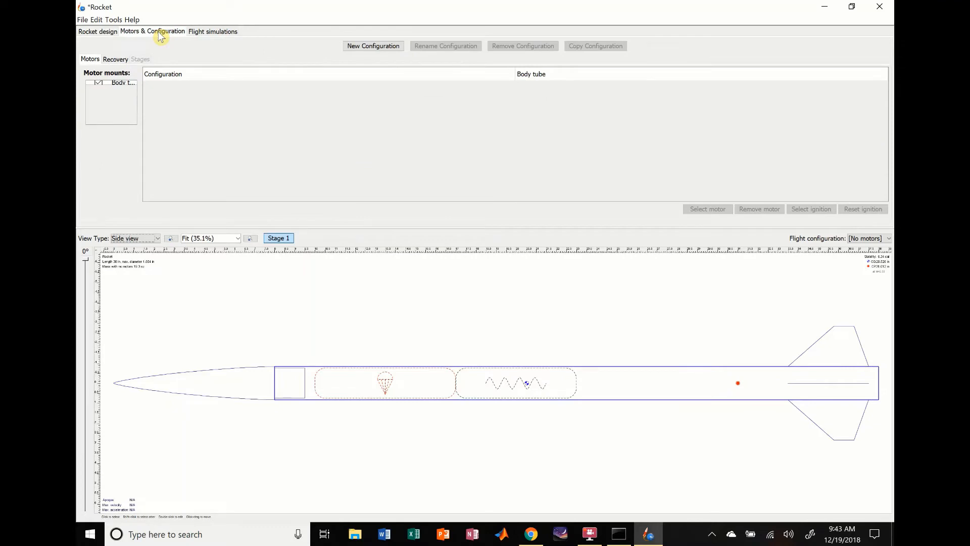
pyautogui.click(361, 48)
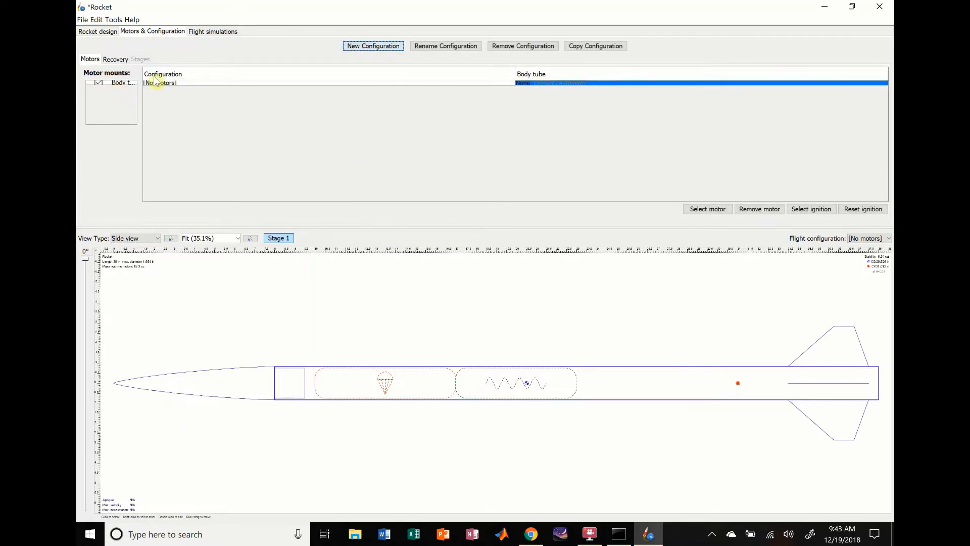
pyautogui.click(194, 84)
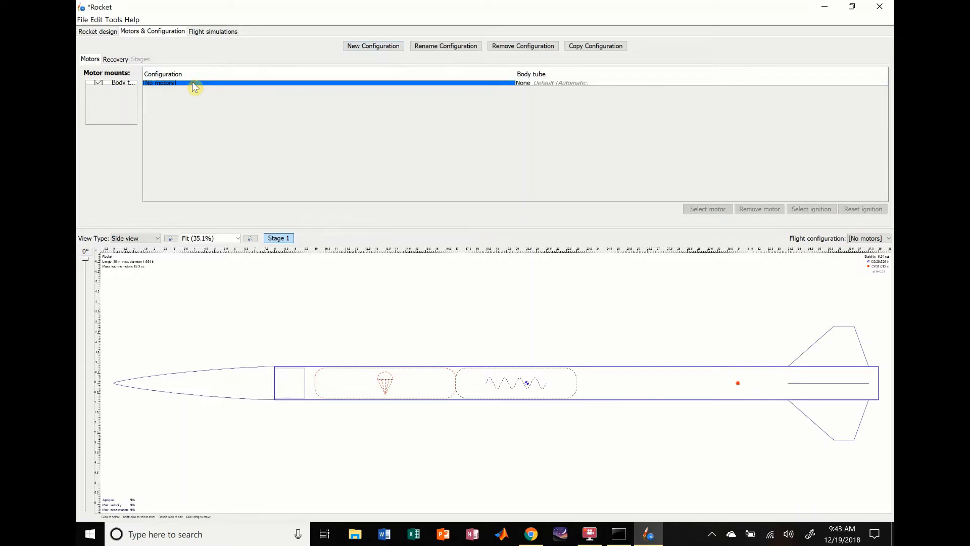
pyautogui.click(434, 47)
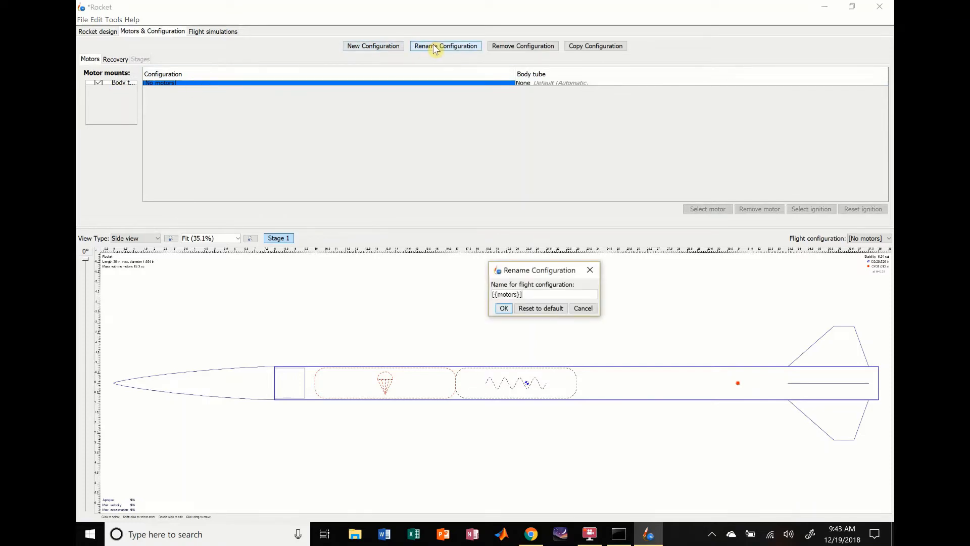
pyautogui.hotkey('ctrl', 'a')
pyautogui.press('BackSpace')
pyautogui.write('RocketTest')
pyautogui.press('Return')
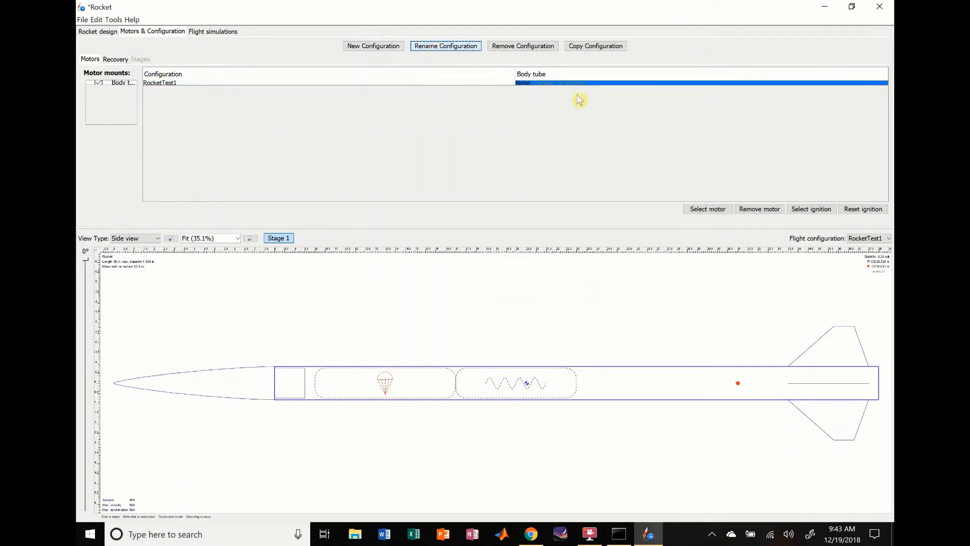
# - Find the AeroTech I285R motor, view its thrust details and assign it to the body tube in the RocketTest1 configuration
pyautogui.doubleClick(545, 84)
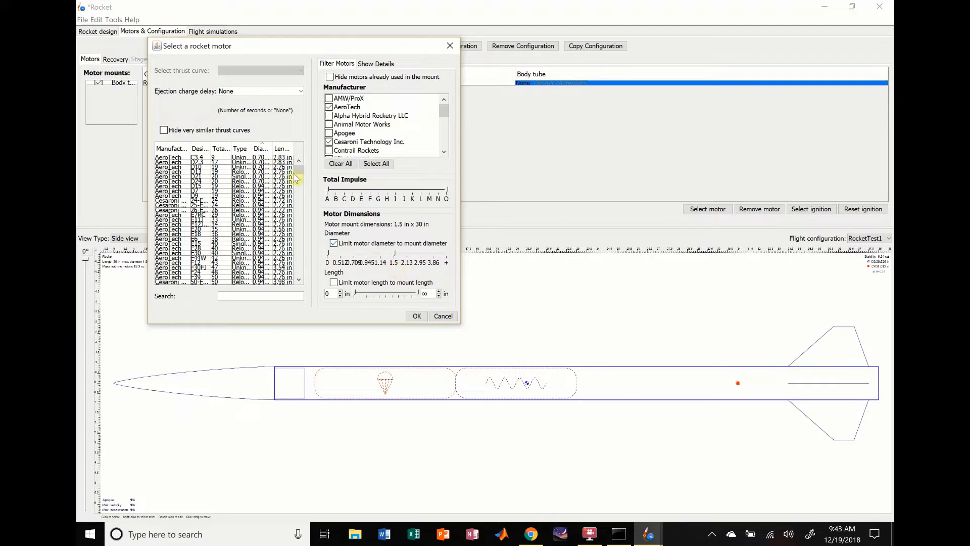
pyautogui.moveTo(297, 170); pyautogui.dragTo(292, 236)
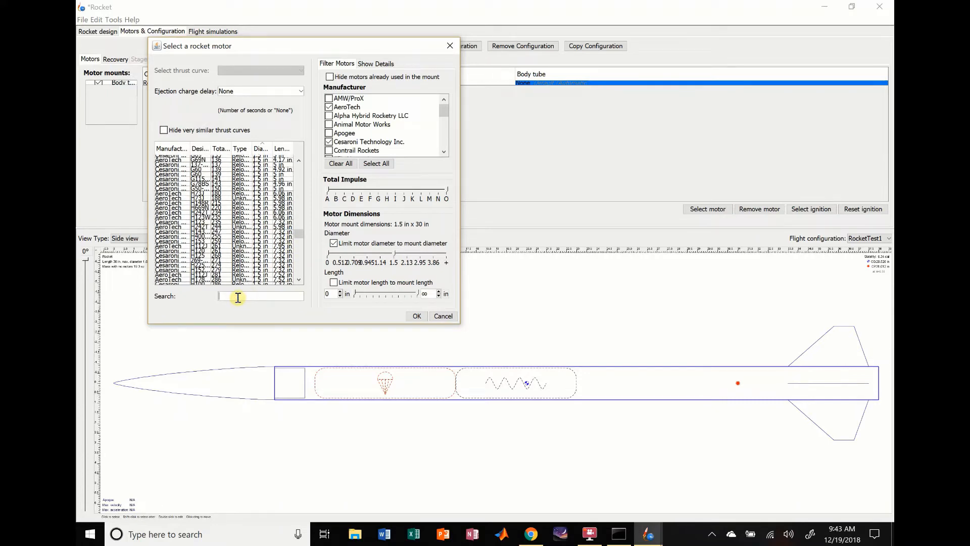
pyautogui.write('I285')
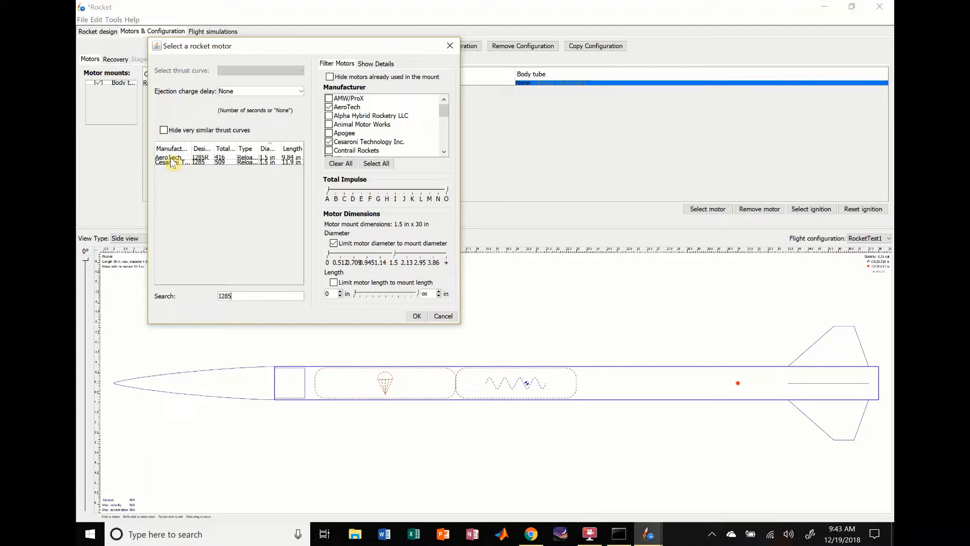
pyautogui.click(171, 158)
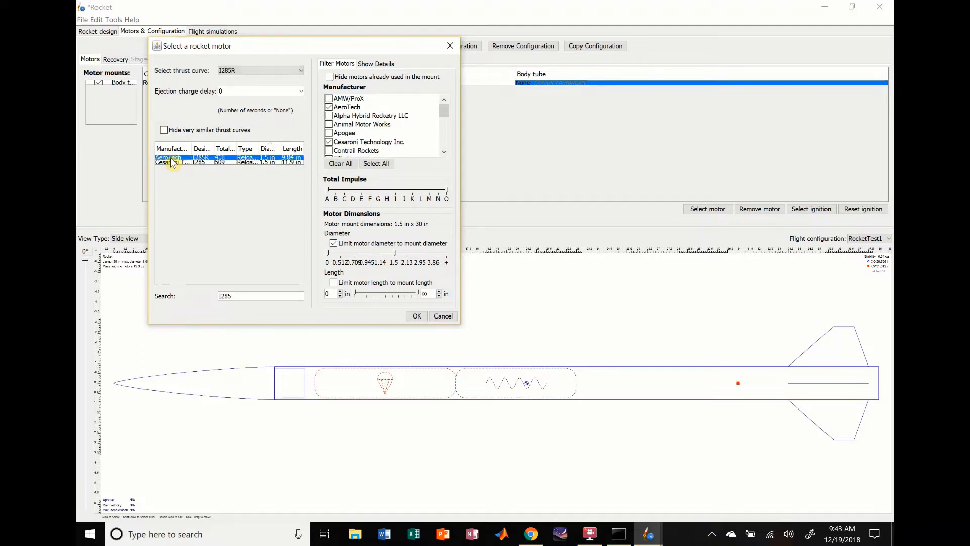
pyautogui.click(374, 64)
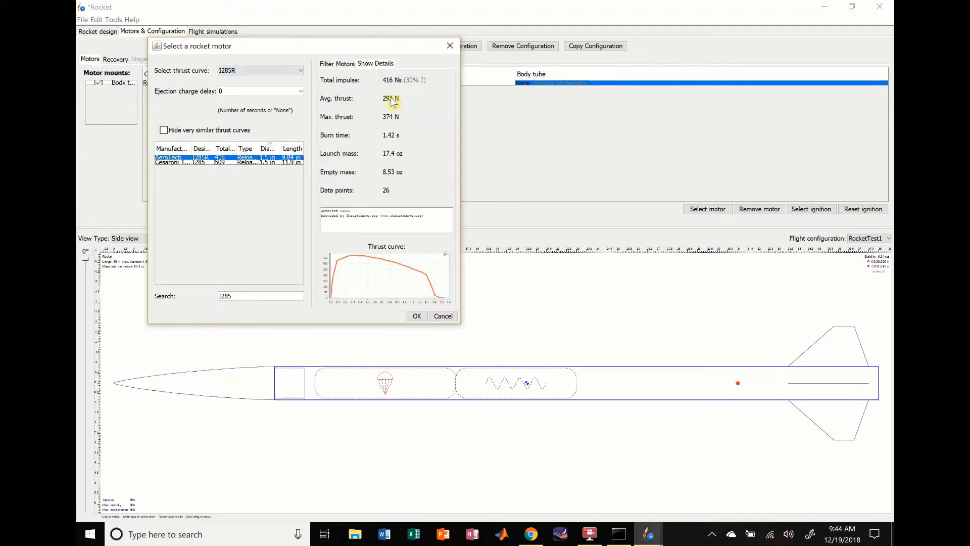
pyautogui.click(416, 316)
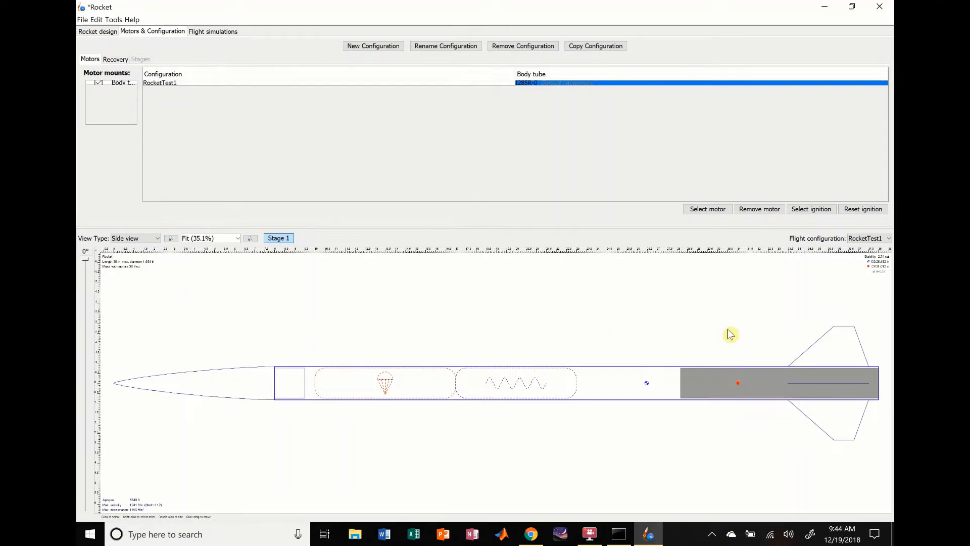
# - Review the configured dimensions and materials of the body tube, trapezoidal fin set and nose cone in the rocket design
pyautogui.click(99, 33)
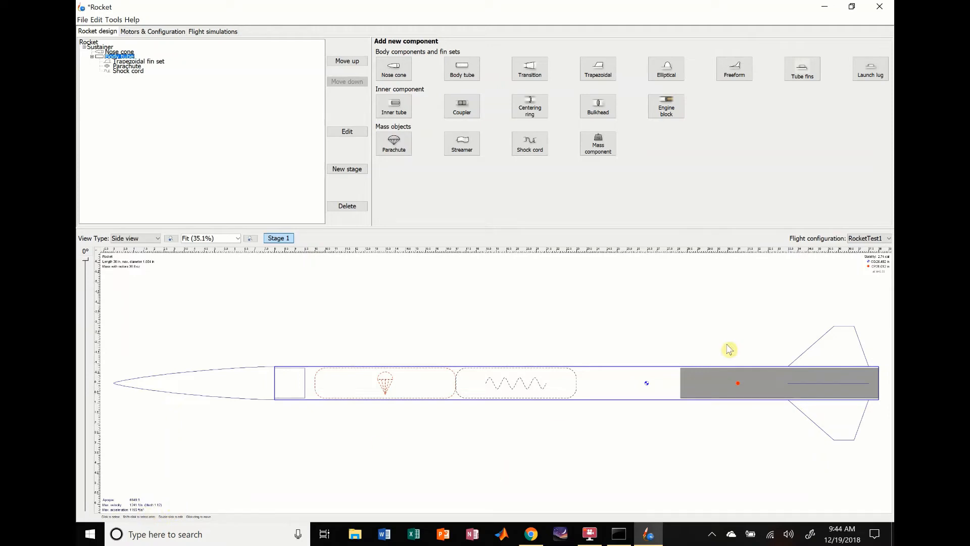
pyautogui.doubleClick(624, 397)
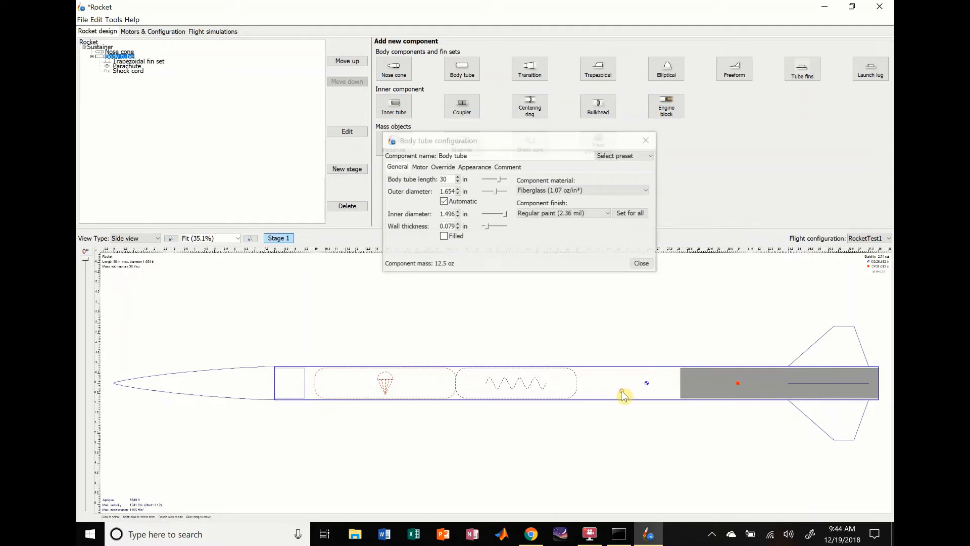
pyautogui.click(640, 263)
pyautogui.doubleClick(840, 349)
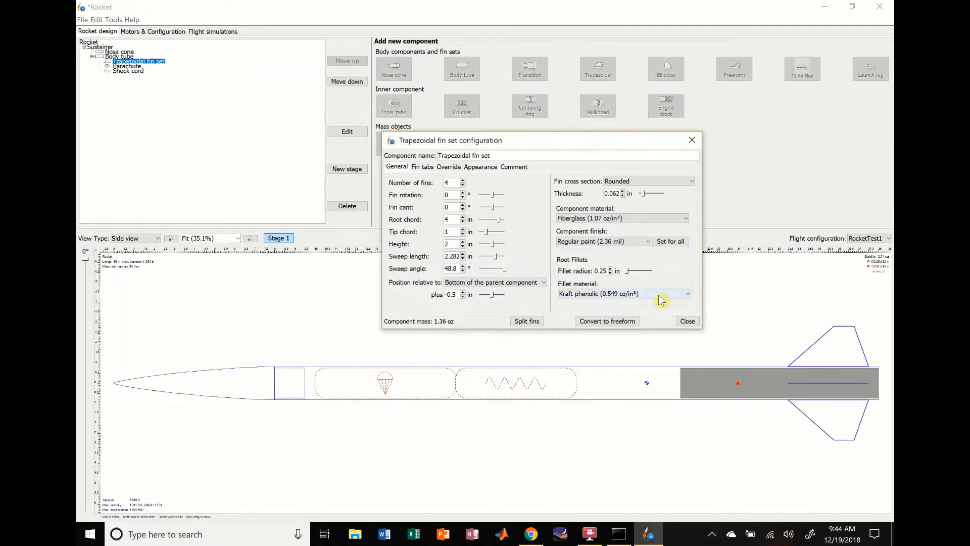
pyautogui.click(687, 321)
pyautogui.doubleClick(205, 376)
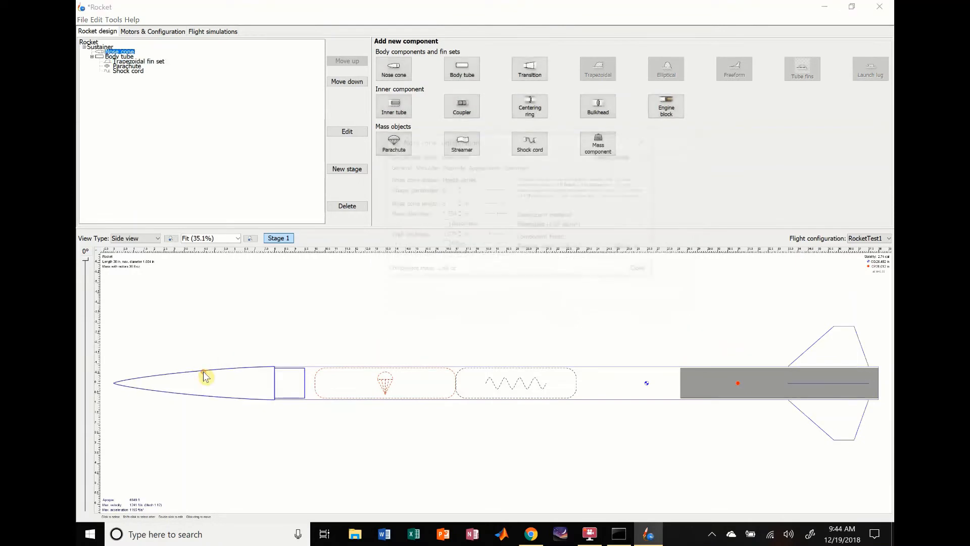
pyautogui.click(643, 271)
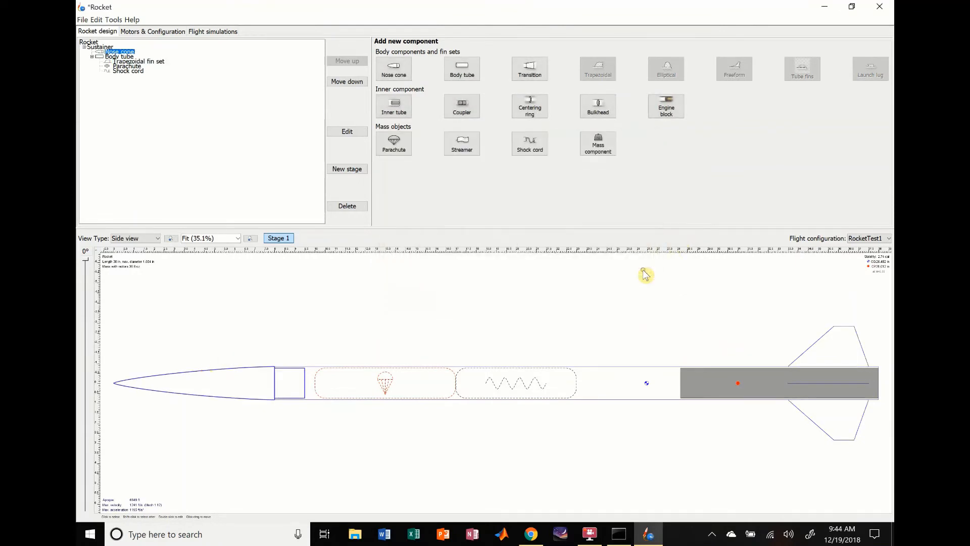
pyautogui.click(624, 400)
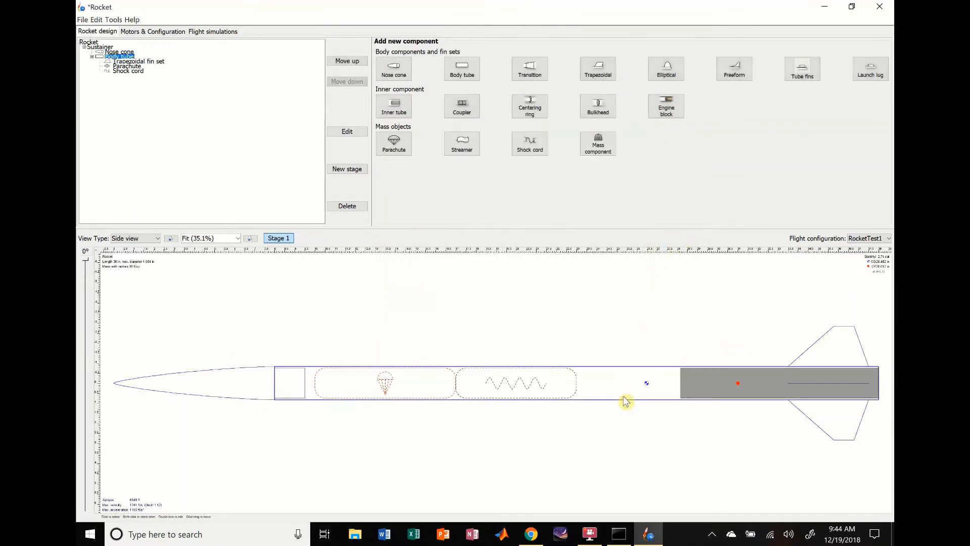
pyautogui.click(640, 282)
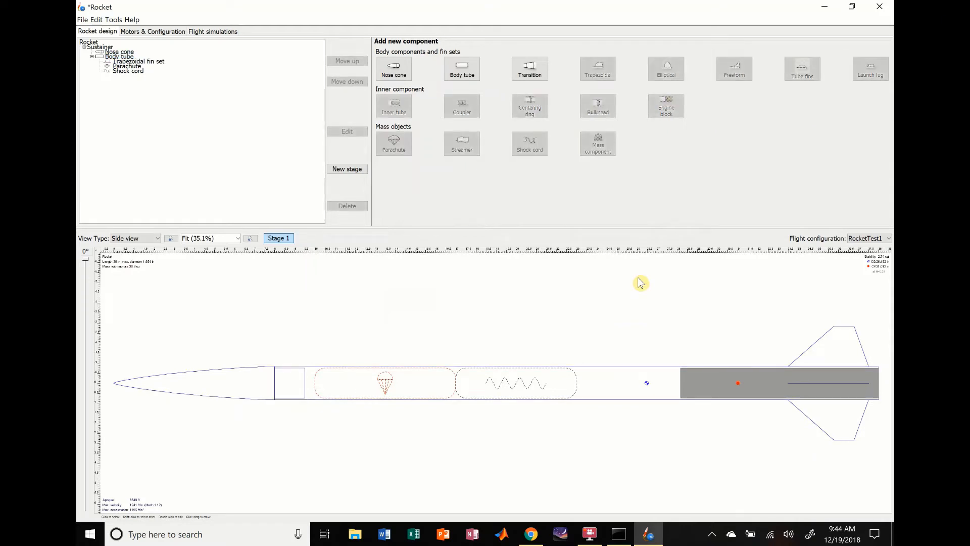
pyautogui.click(612, 393)
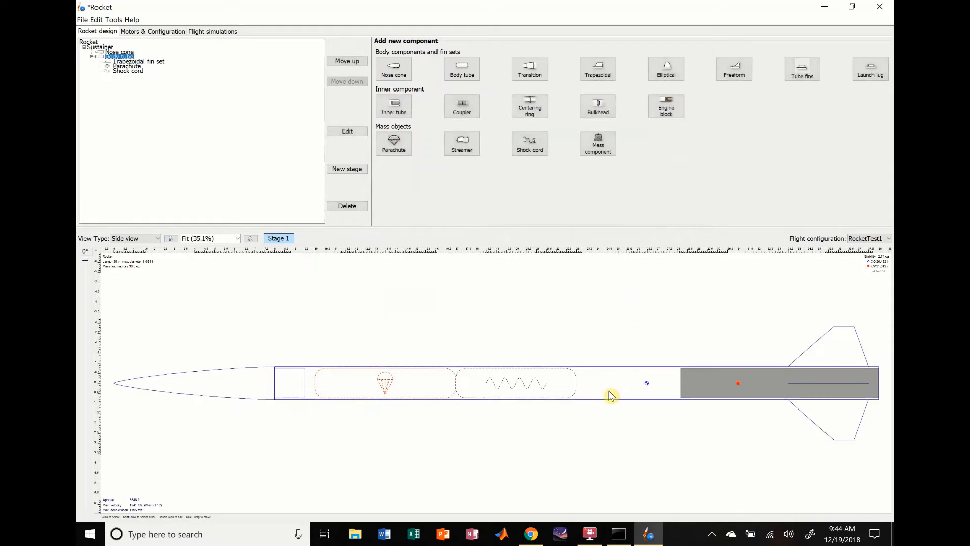
pyautogui.click(389, 317)
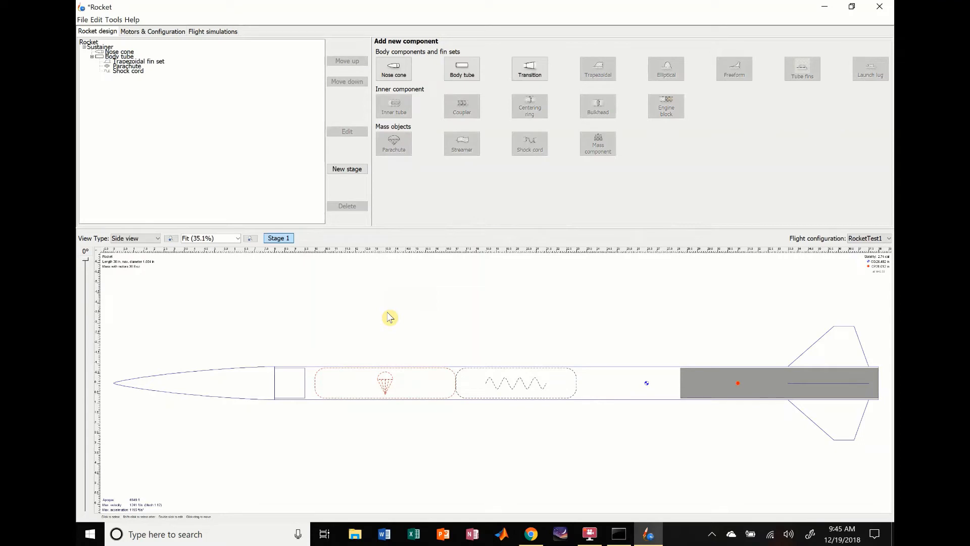
# - Override the nose cone's mass with 3 oz and close its configuration
pyautogui.doubleClick(231, 382)
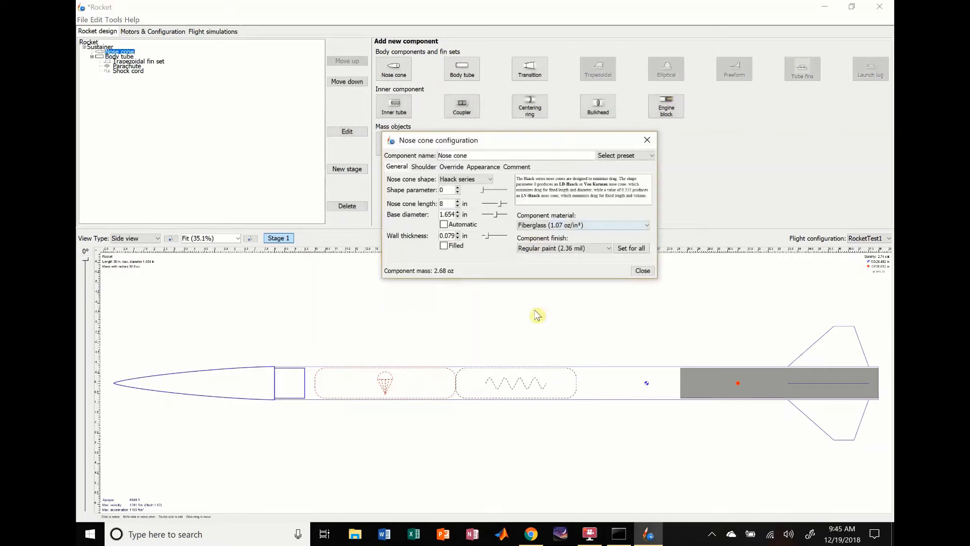
pyautogui.click(451, 168)
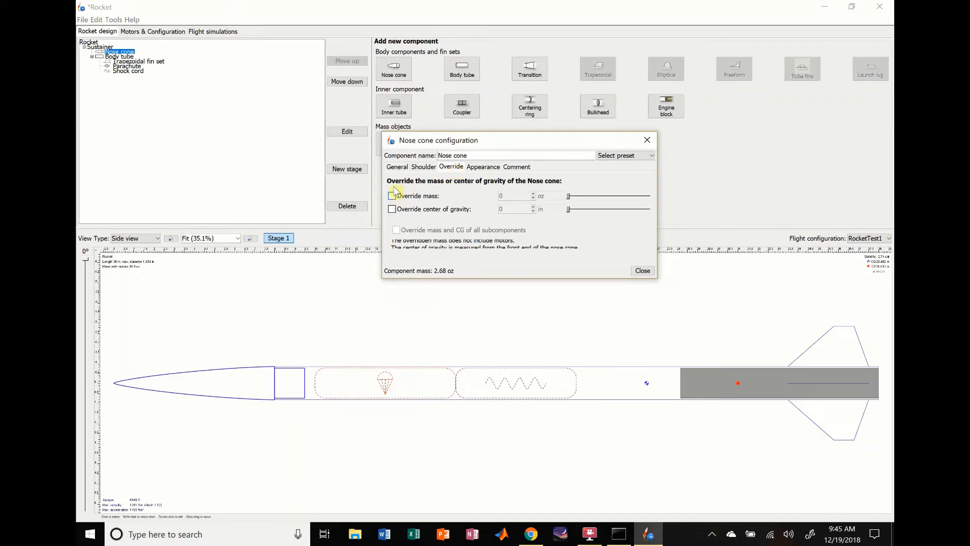
pyautogui.click(397, 166)
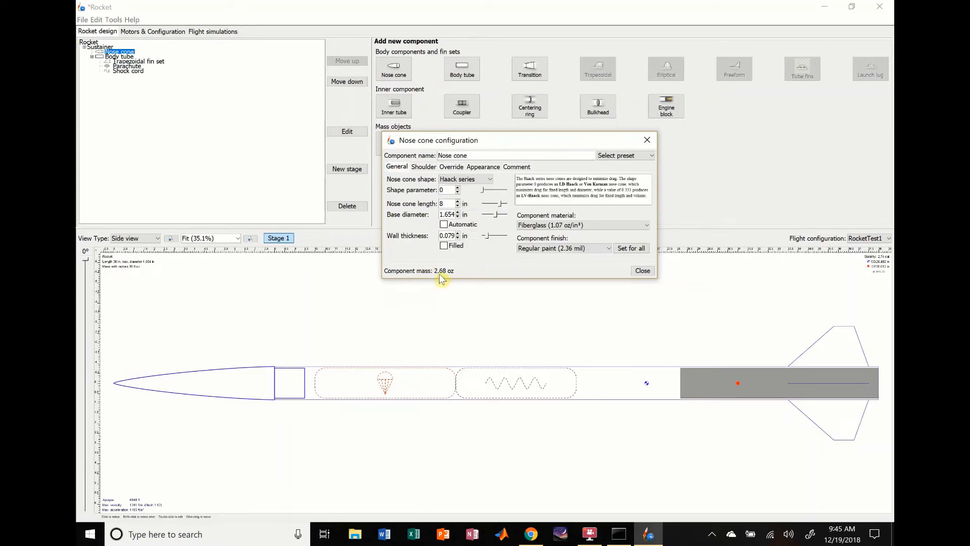
pyautogui.click(452, 167)
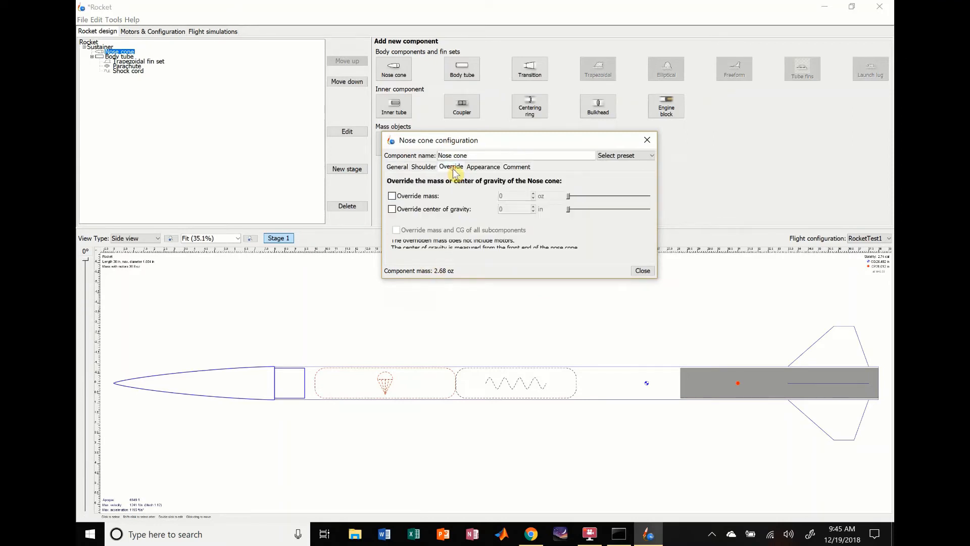
pyautogui.click(392, 195)
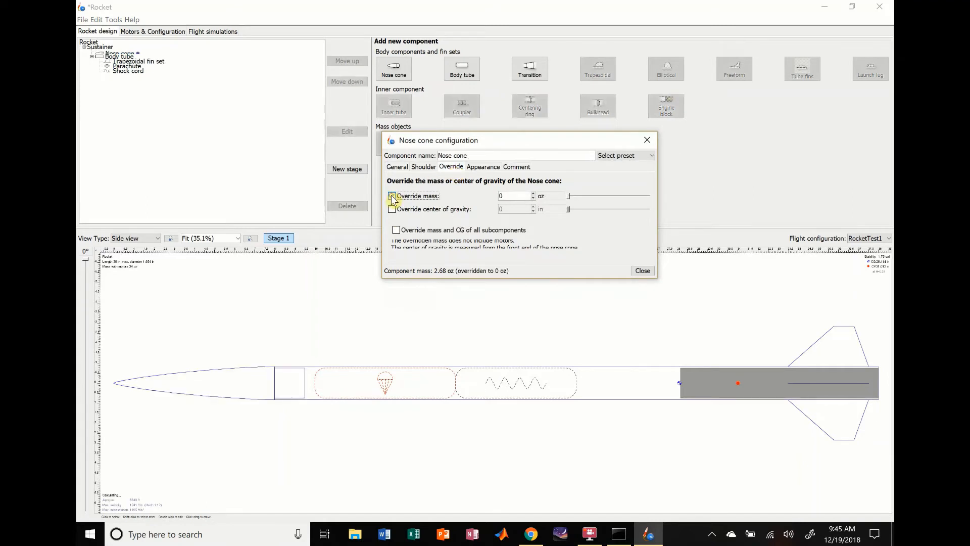
pyautogui.click(509, 196)
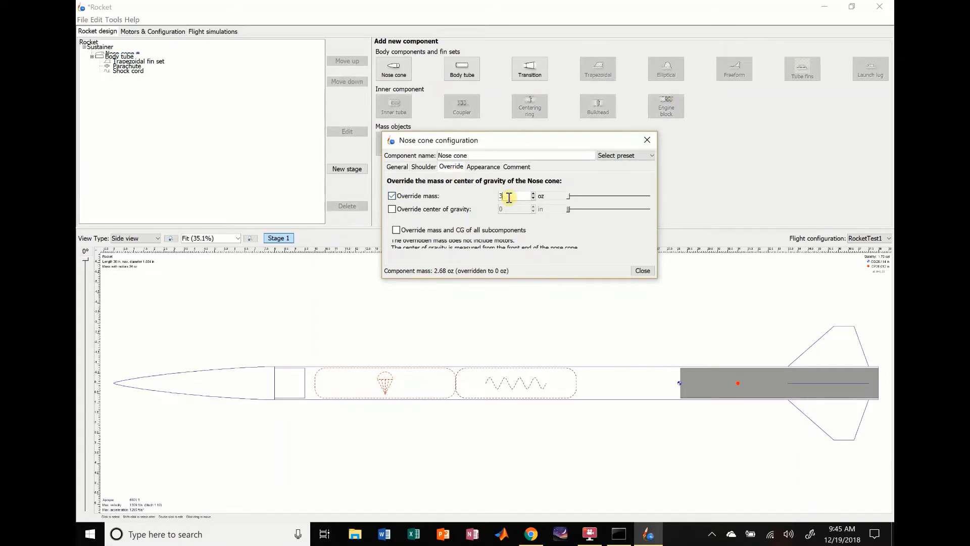
pyautogui.press('Return')
pyautogui.click(643, 270)
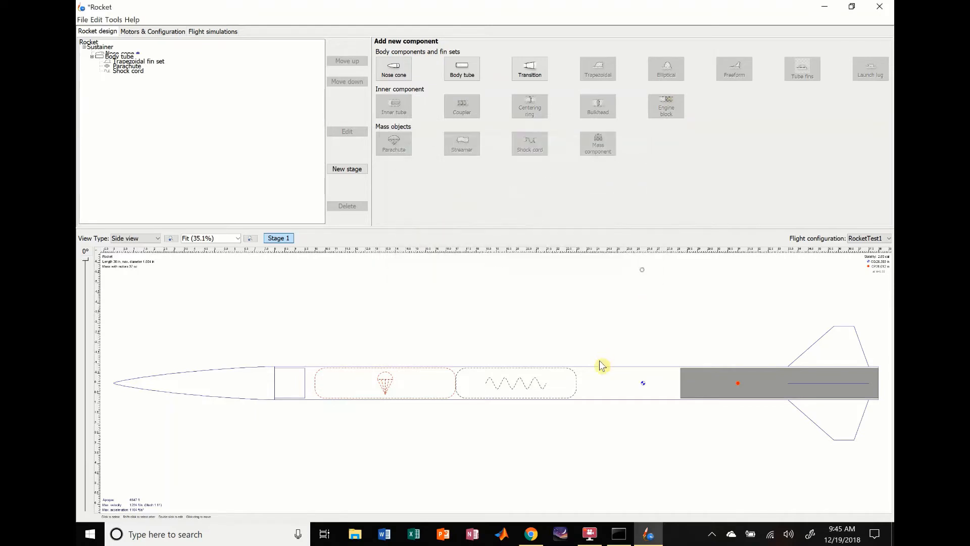
# - Set the trapezoidal fin set's height to 1.5 in
pyautogui.doubleClick(606, 392)
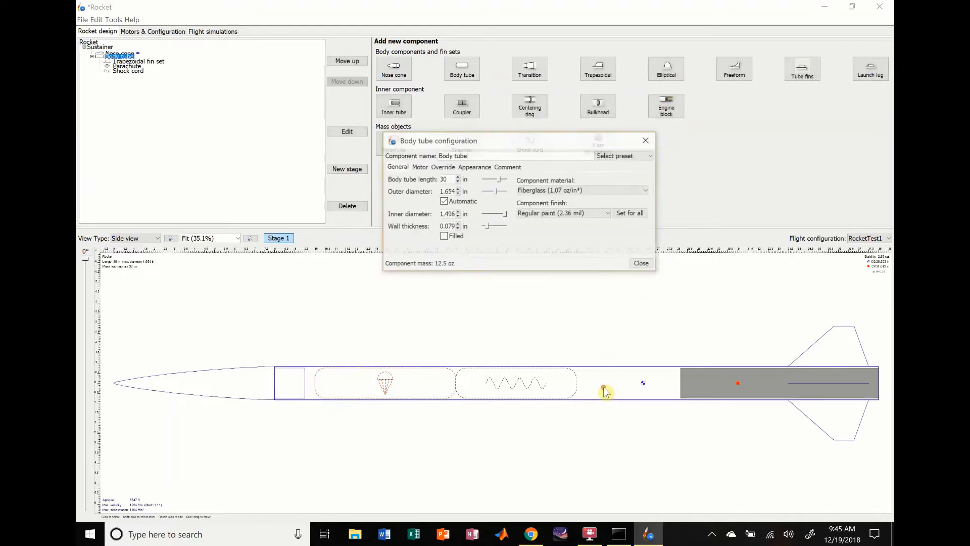
pyautogui.click(647, 263)
pyautogui.click(827, 345)
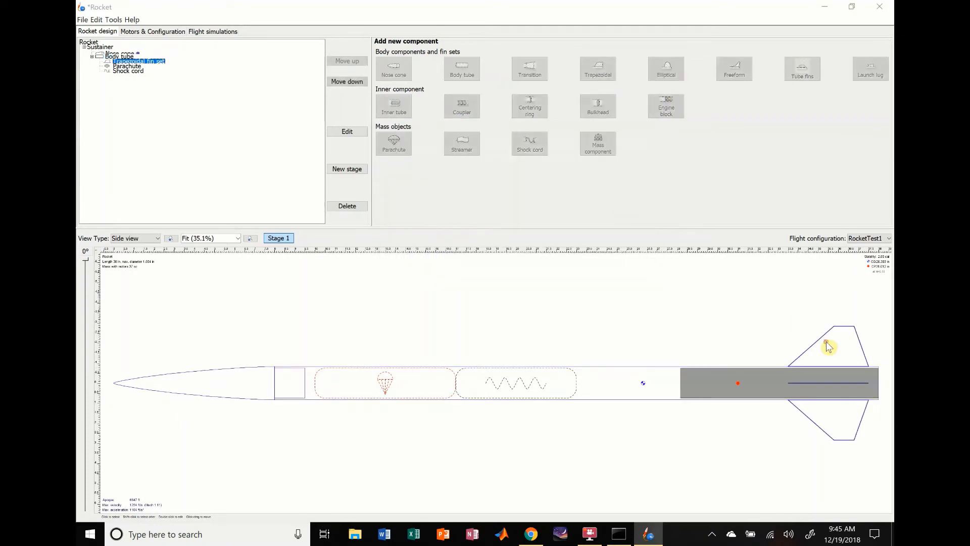
pyautogui.doubleClick(827, 345)
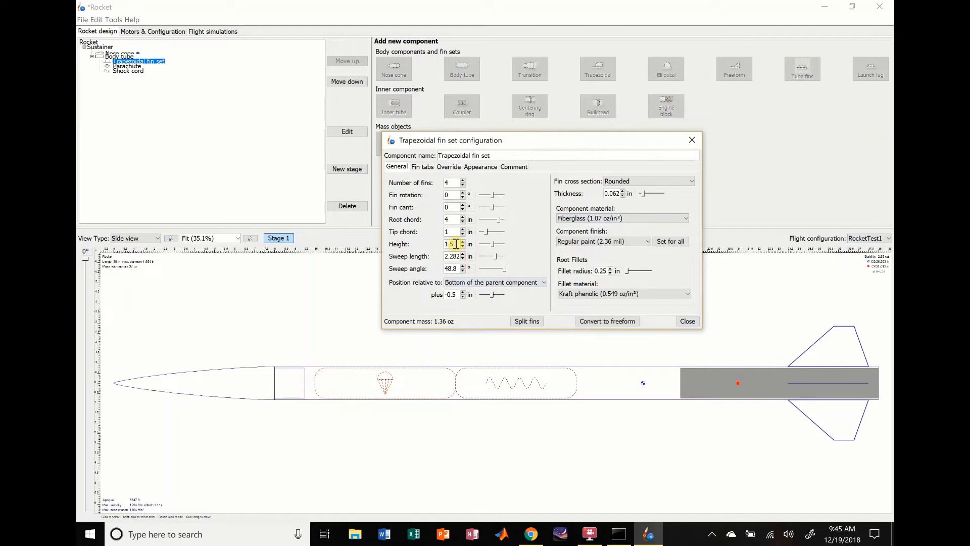
pyautogui.press('Return')
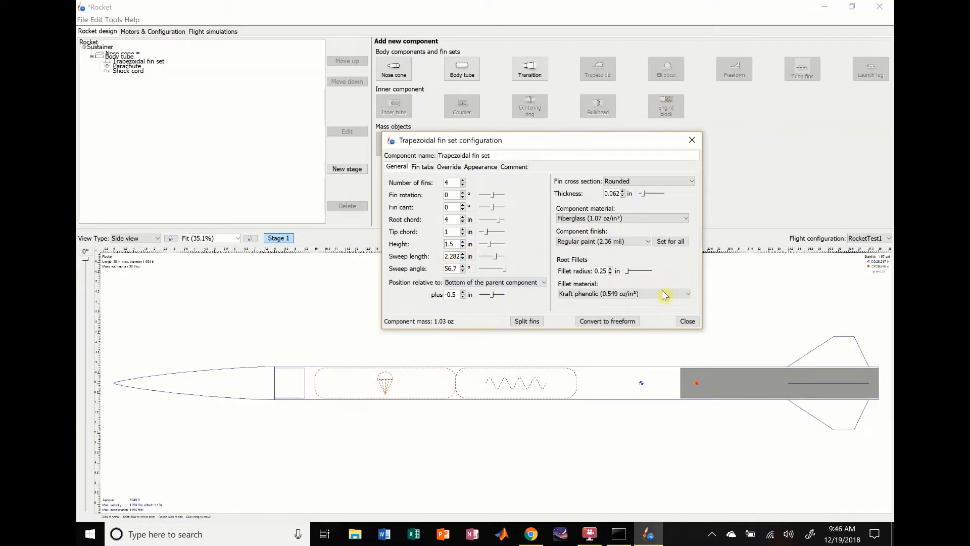
# - Try a steeper sweep angle of 76.7° on the trapezoidal fin set
pyautogui.click(463, 266)
pyautogui.click(464, 266)
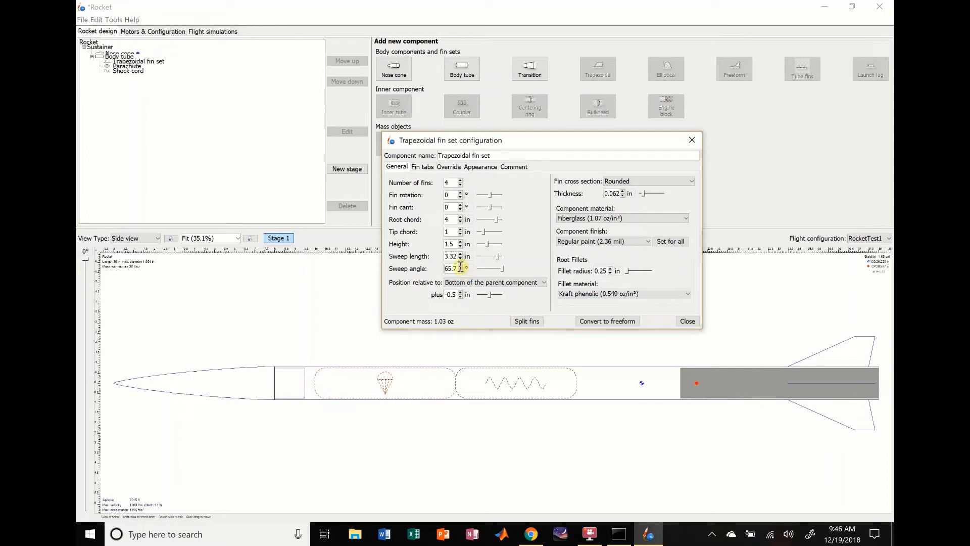
pyautogui.click(463, 266)
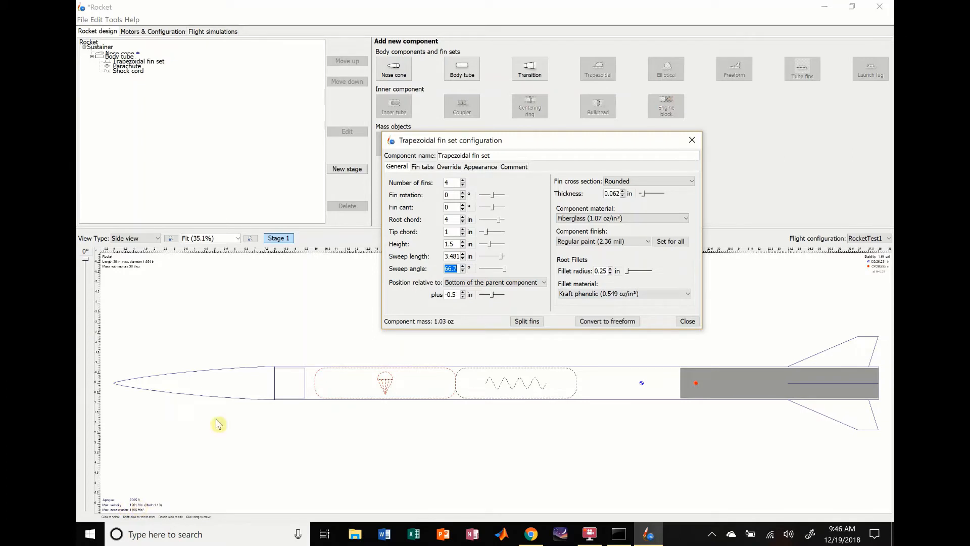
pyautogui.click(463, 266)
pyautogui.click(463, 266)
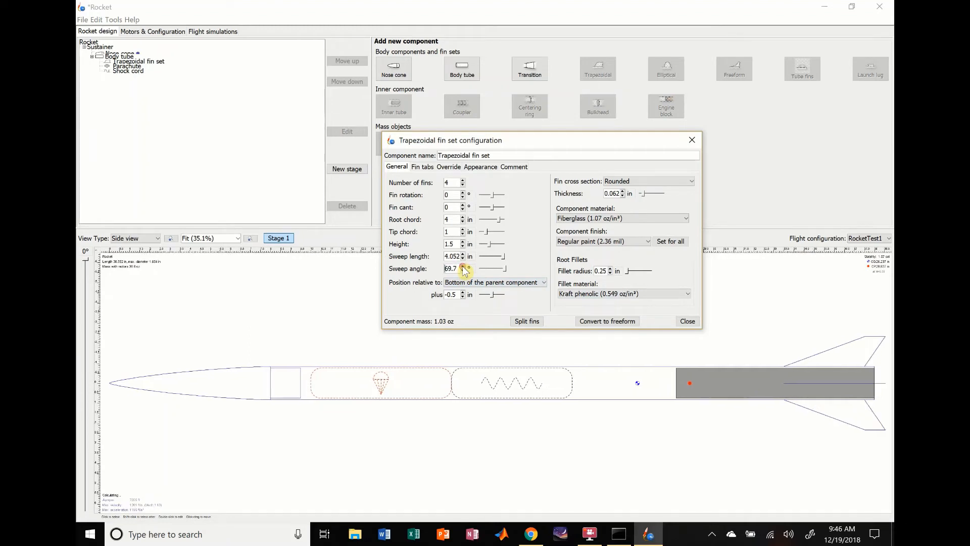
pyautogui.click(463, 266)
pyautogui.click(463, 266)
pyautogui.click(463, 266)
pyautogui.click(463, 266)
pyautogui.click(462, 267)
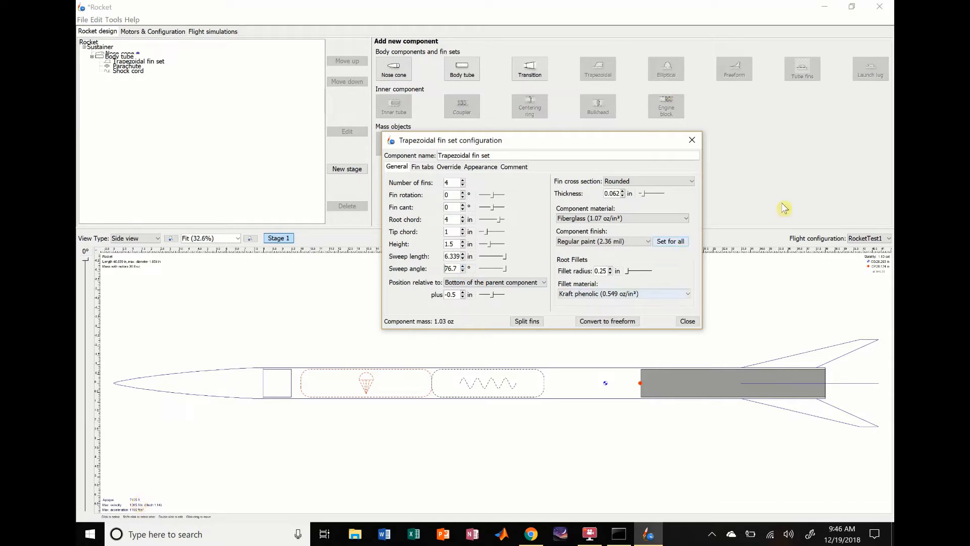
# - Set the trapezoidal fin set's sweep angle to 59.7° and close its configuration
pyautogui.click(463, 271)
pyautogui.click(463, 271)
pyautogui.click(463, 271)
pyautogui.click(463, 271)
pyautogui.click(463, 271)
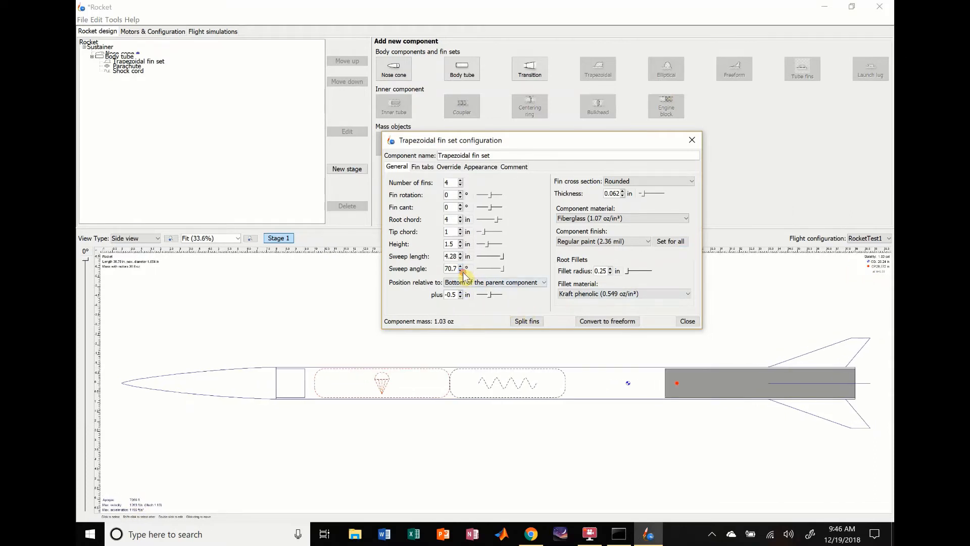
pyautogui.click(460, 271)
pyautogui.click(461, 271)
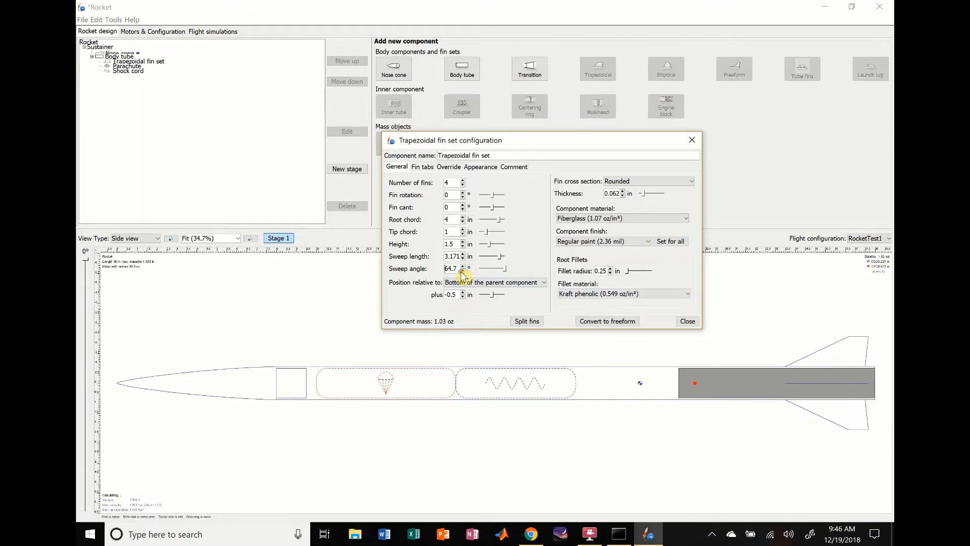
pyautogui.click(460, 271)
pyautogui.click(460, 271)
pyautogui.click(461, 271)
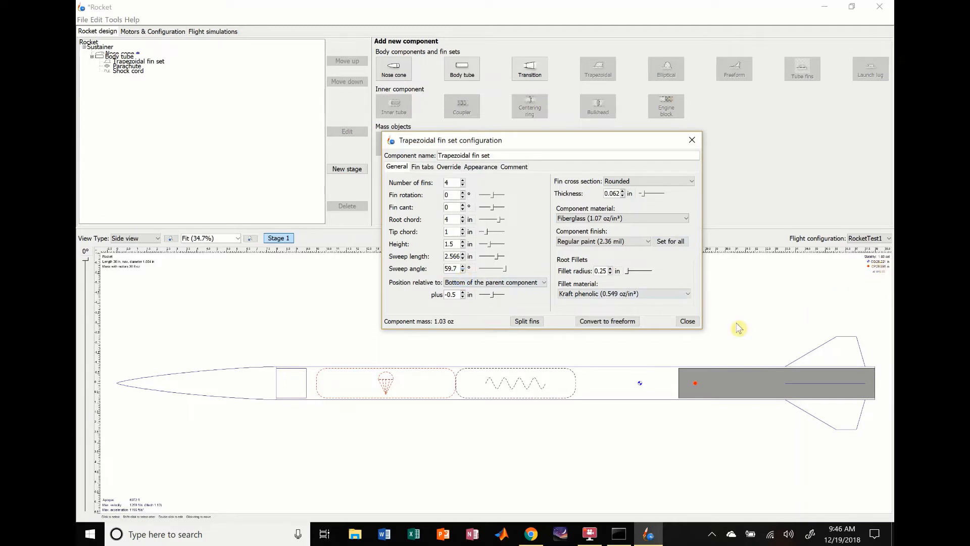
pyautogui.click(687, 321)
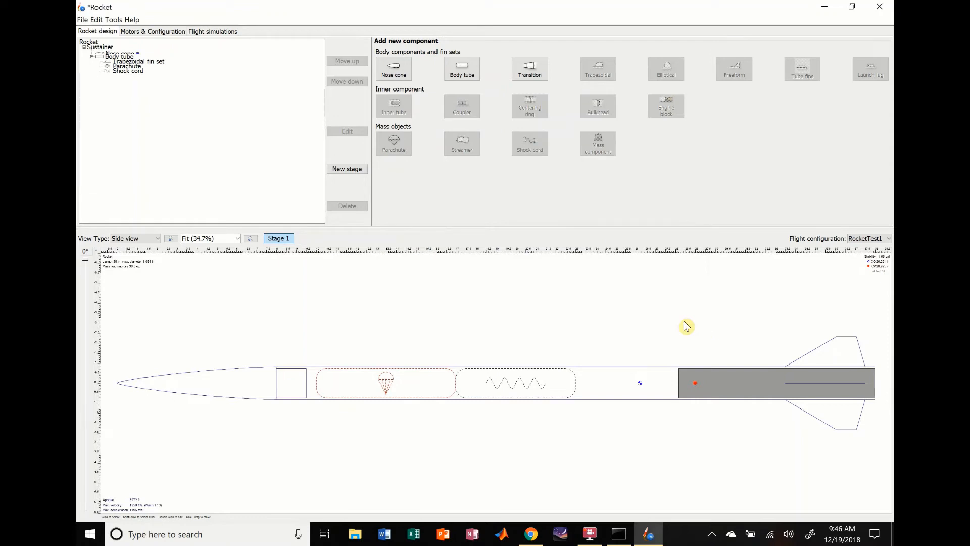
# - Create a new flight simulation for RocketTest1 and set its launch rod length to 7 ft
pyautogui.click(153, 33)
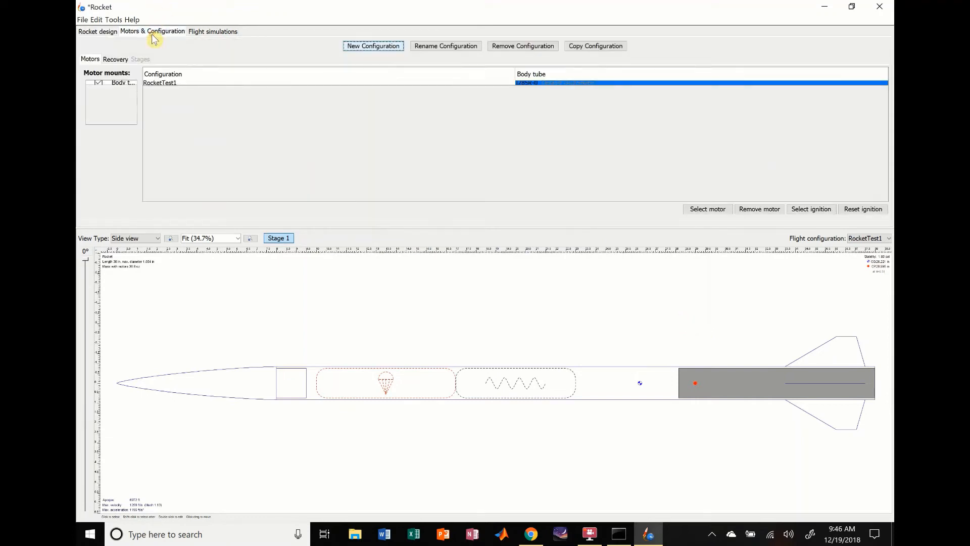
pyautogui.click(207, 35)
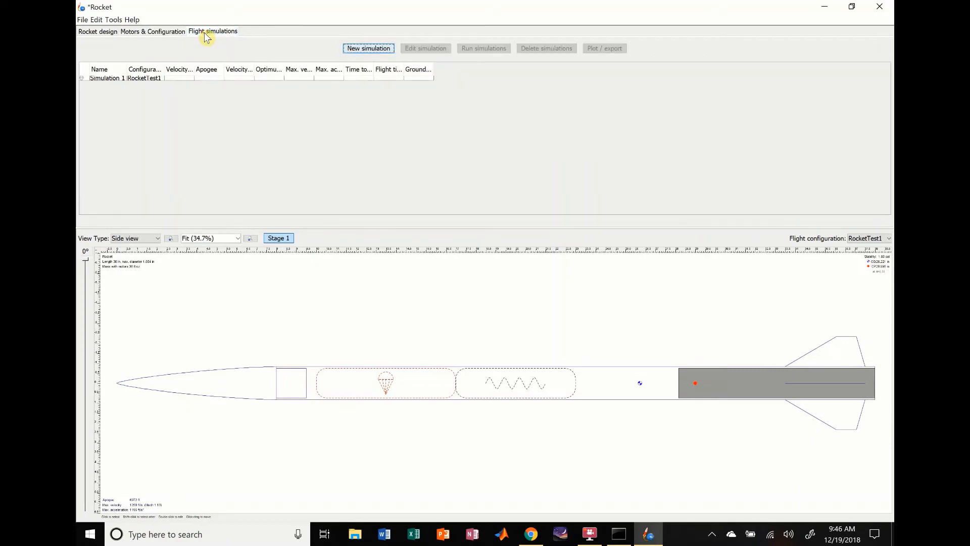
pyautogui.click(369, 49)
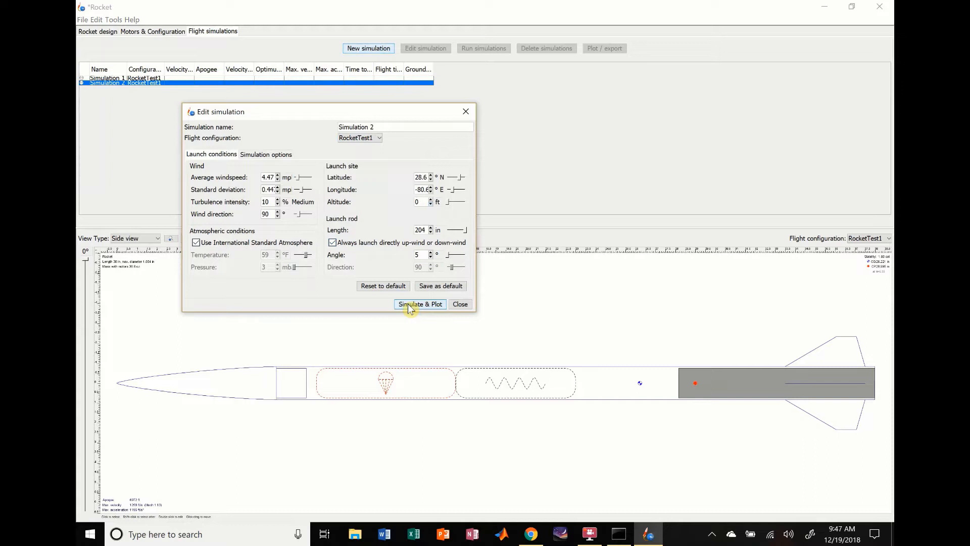
pyautogui.click(438, 230)
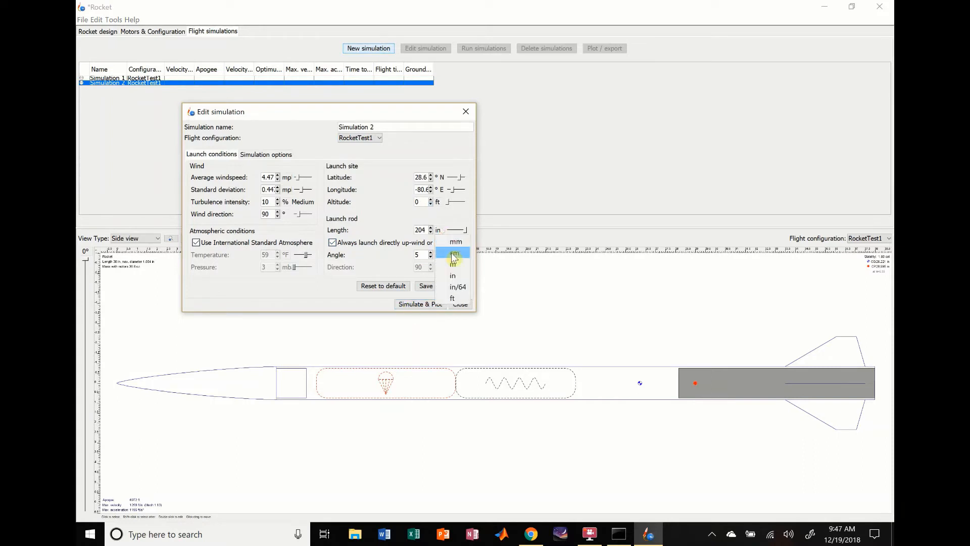
pyautogui.click(452, 298)
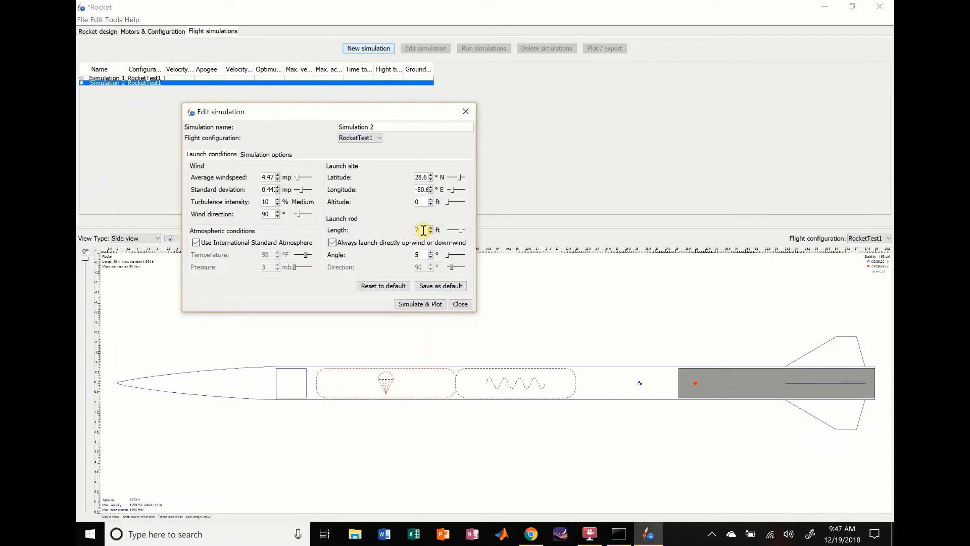
# - Run the simulation and plot Vertical motion vs. time, enlarging about the first 50 seconds of the flight before closing the plot
pyautogui.click(414, 305)
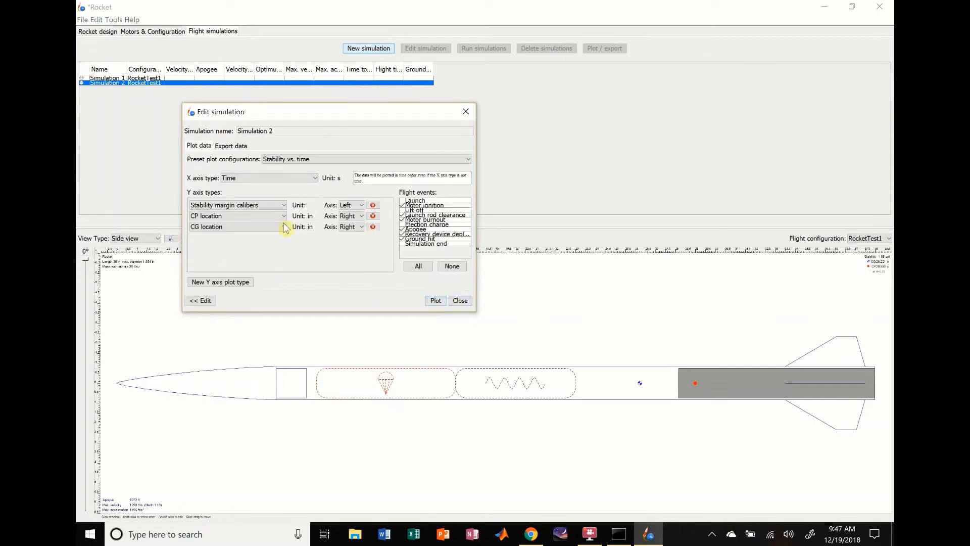
pyautogui.click(312, 161)
pyautogui.scroll(2, 318, 202)
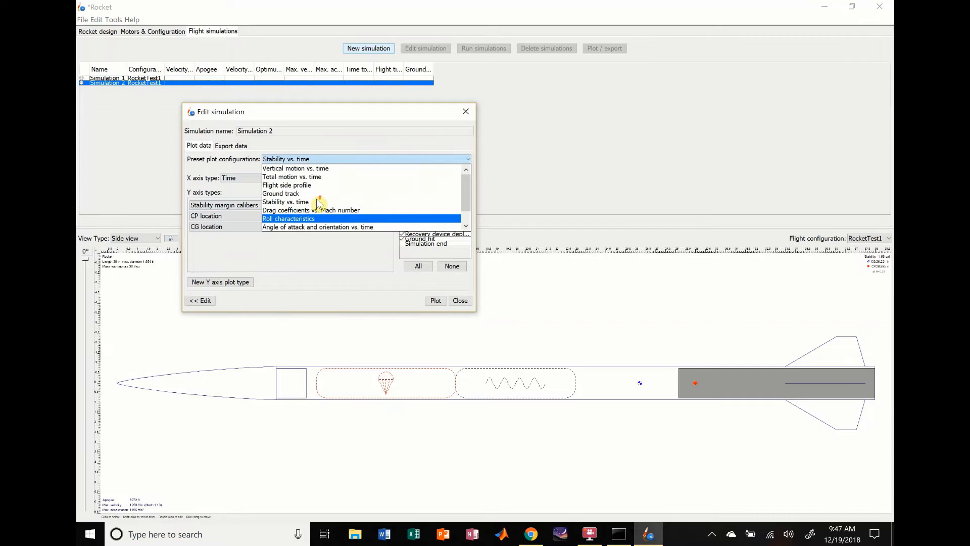
pyautogui.click(303, 168)
pyautogui.click(436, 301)
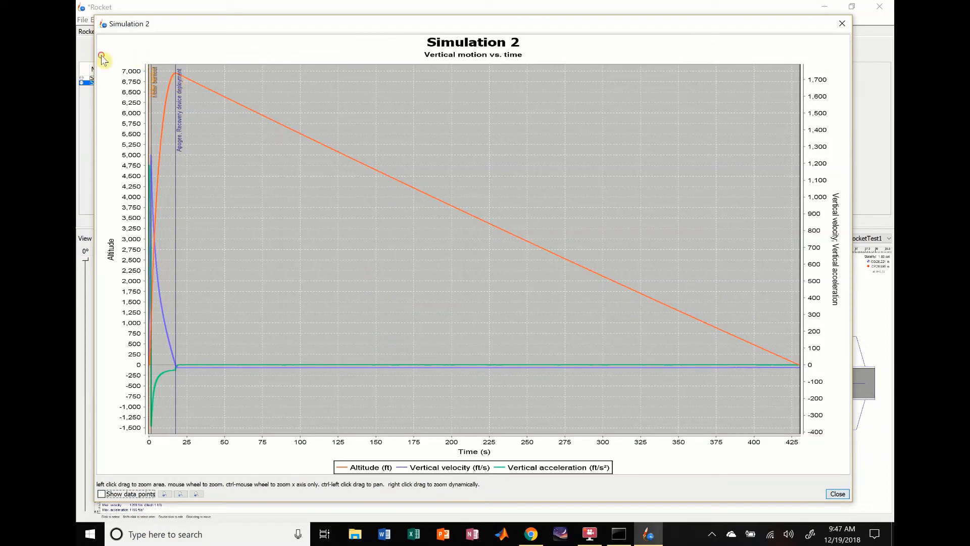
pyautogui.moveTo(103, 59); pyautogui.dragTo(227, 451)
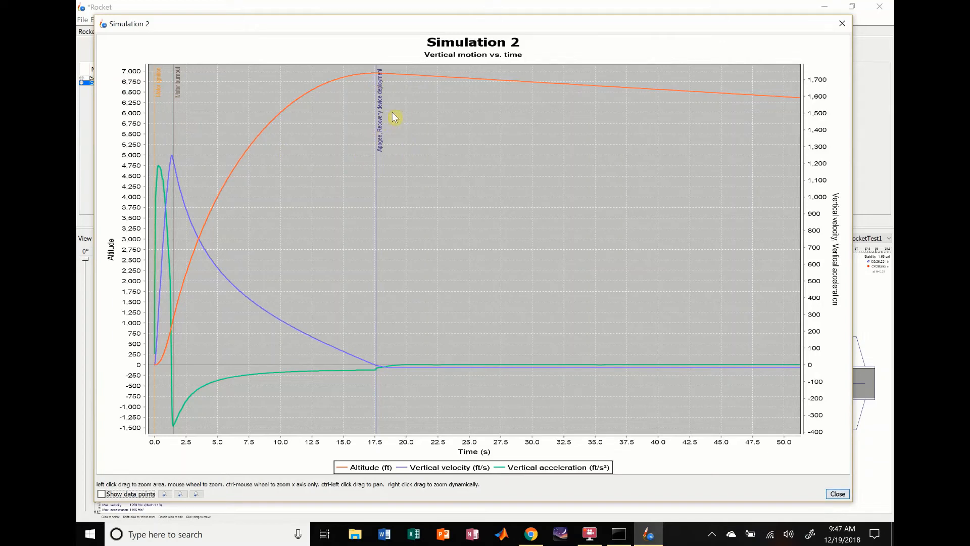
pyautogui.moveTo(601, 25)
pyautogui.mouseDown()
pyautogui.moveTo(578, 36)
pyautogui.moveTo(599, 39)
pyautogui.mouseUp()
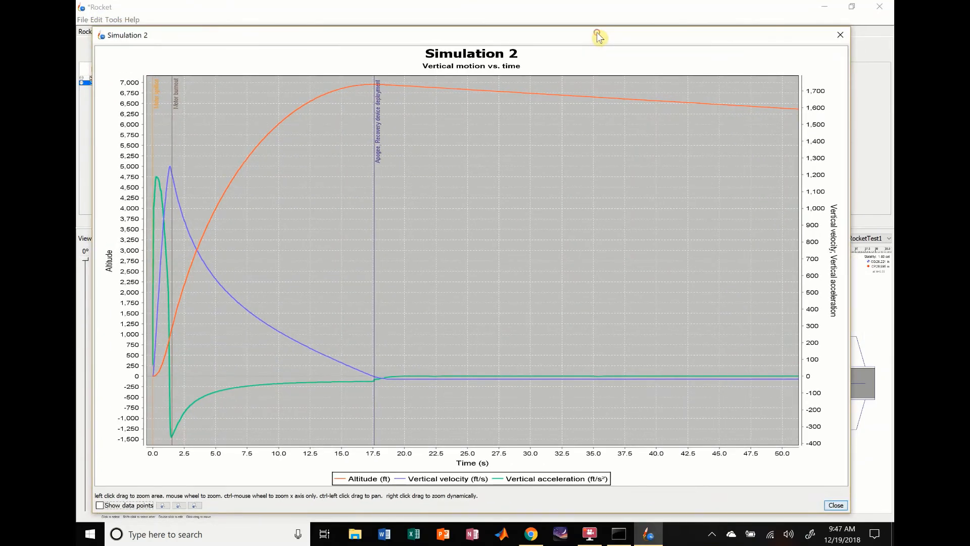
pyautogui.click(842, 35)
# - Plot Stability vs. time for the same simulation and examine the stretch from ignition to apogee
pyautogui.click(312, 160)
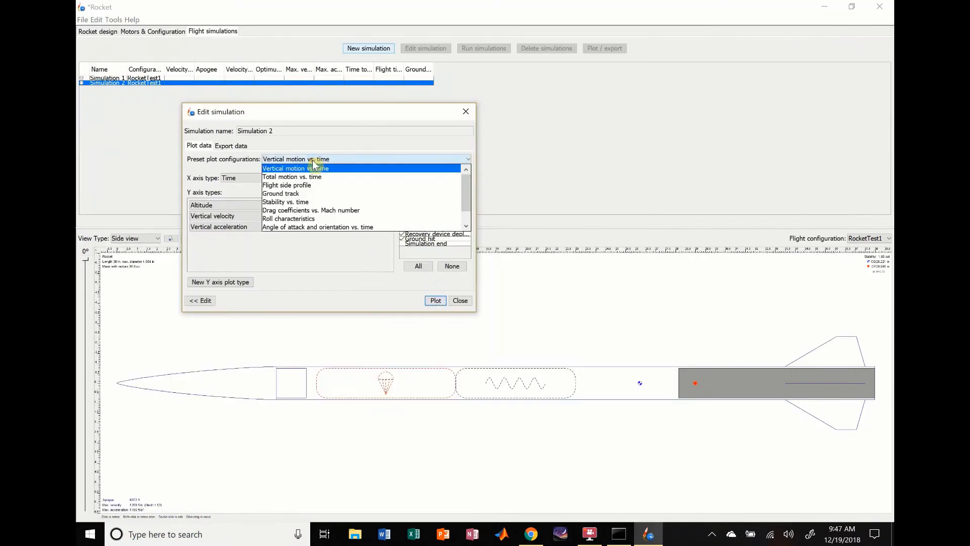
pyautogui.click(307, 203)
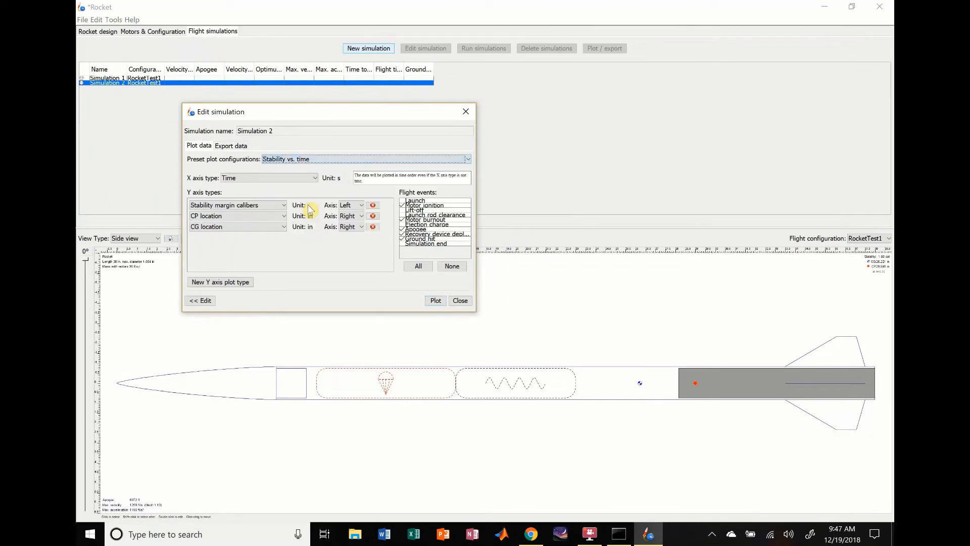
pyautogui.click(435, 301)
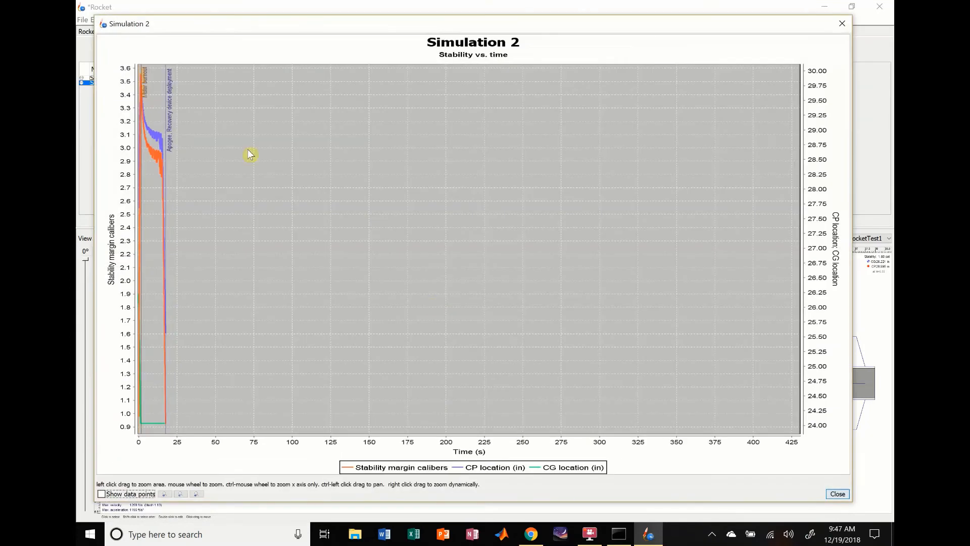
pyautogui.moveTo(108, 59); pyautogui.dragTo(183, 450)
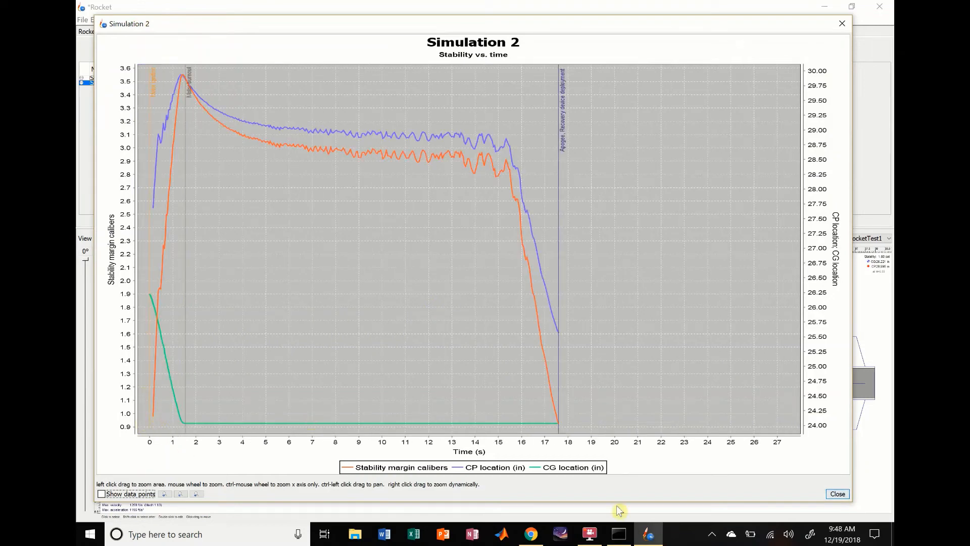
pyautogui.click(841, 23)
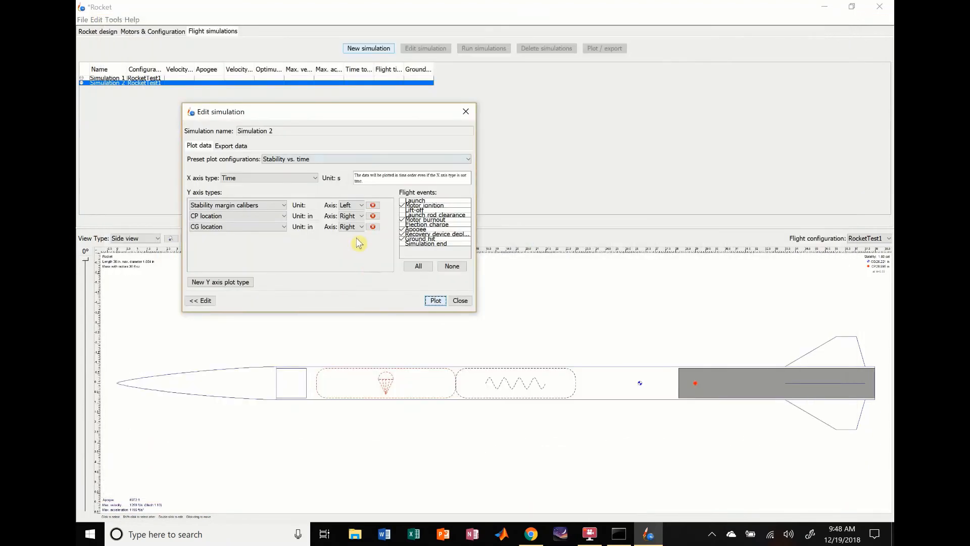
# - Add the launch rod clearance event to the stability plot, examine the enlarged ascent and close the simulation
pyautogui.click(403, 216)
pyautogui.click(433, 301)
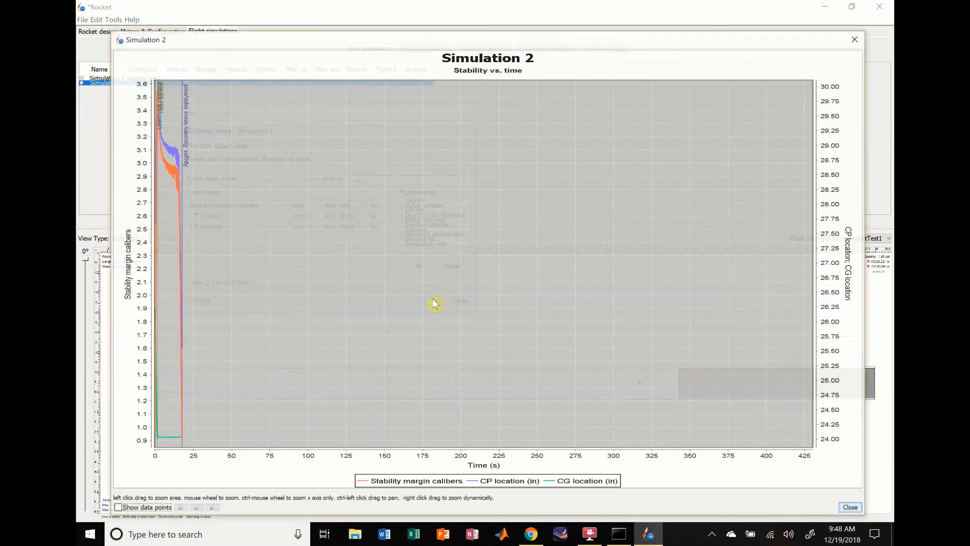
pyautogui.moveTo(152, 263); pyautogui.dragTo(180, 464)
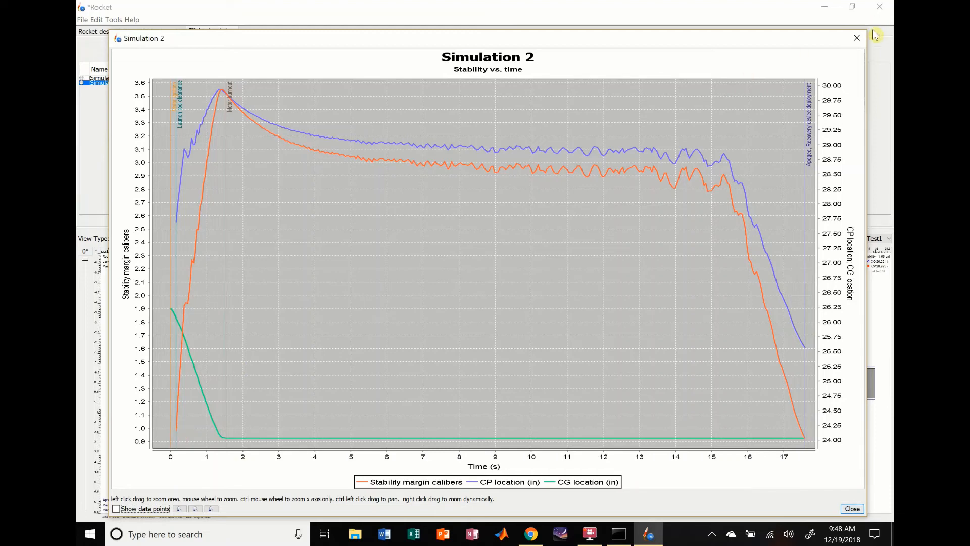
pyautogui.click(856, 38)
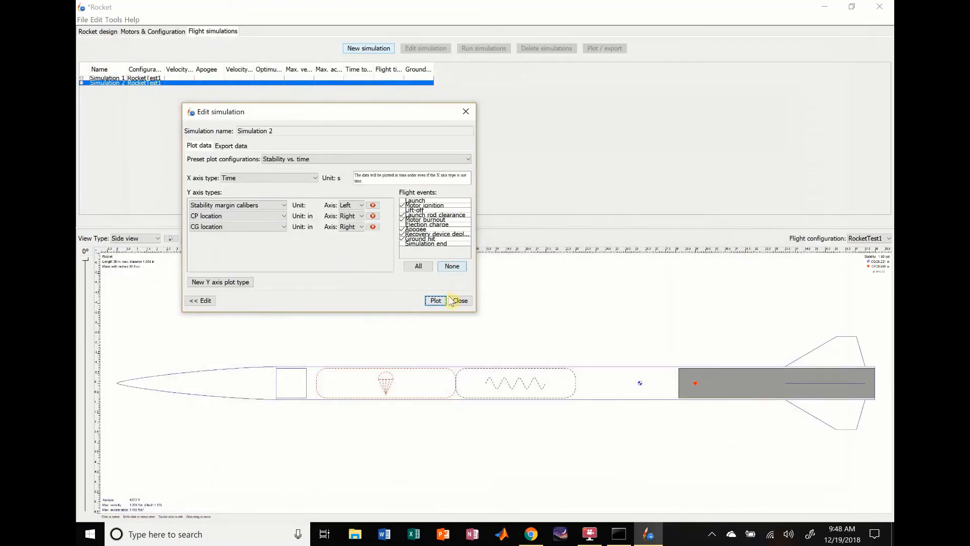
pyautogui.click(469, 303)
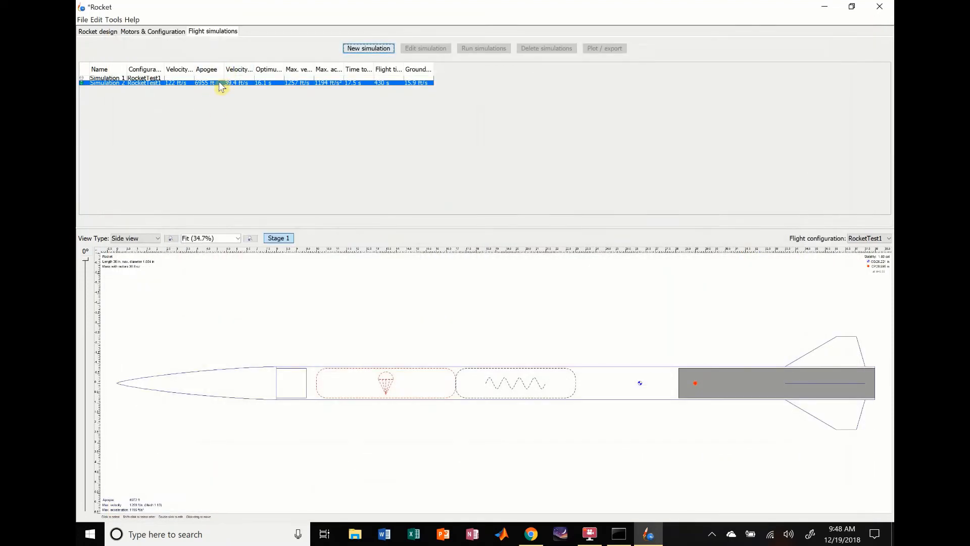
pyautogui.doubleClick(221, 83)
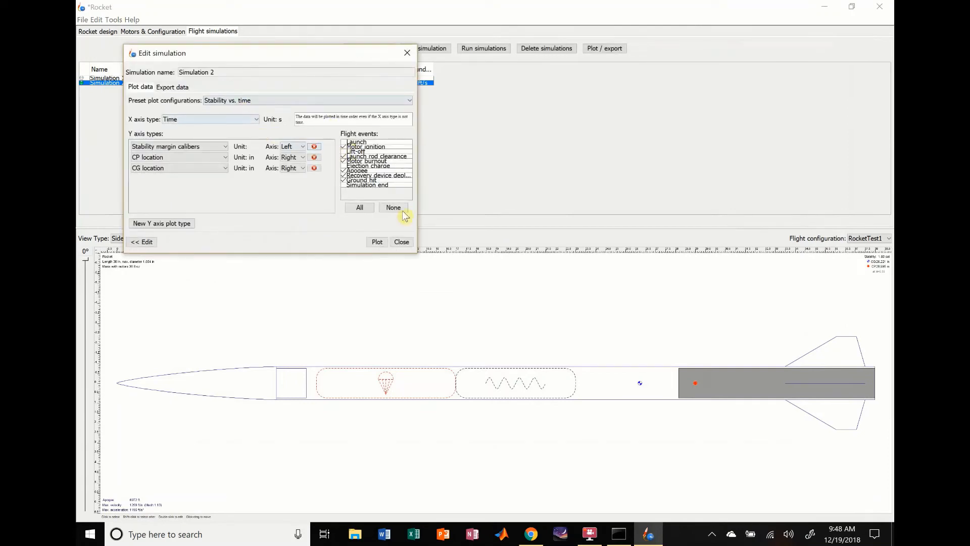
pyautogui.click(401, 243)
# - Create another flight simulation for RocketTest1 and change its launch rod length, using feet as the unit
pyautogui.click(371, 49)
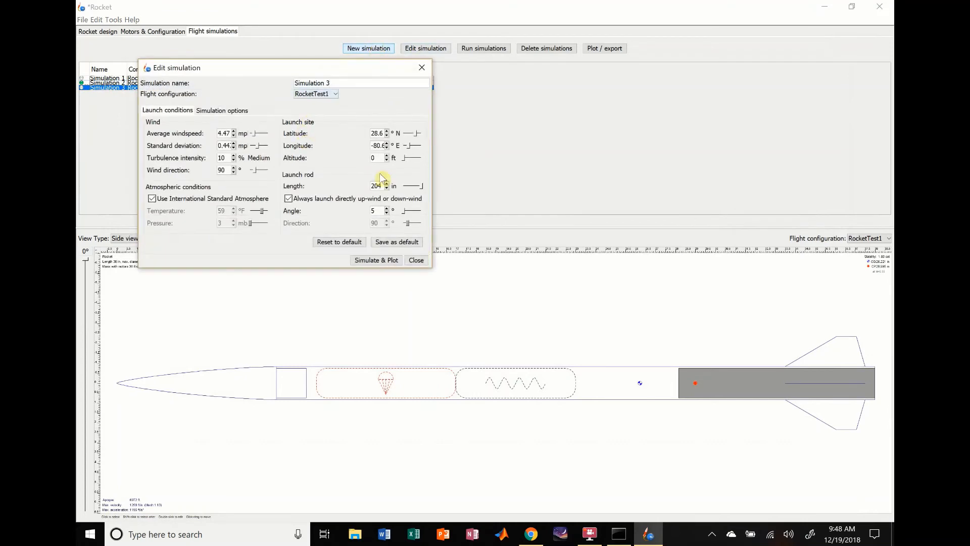
pyautogui.click(395, 186)
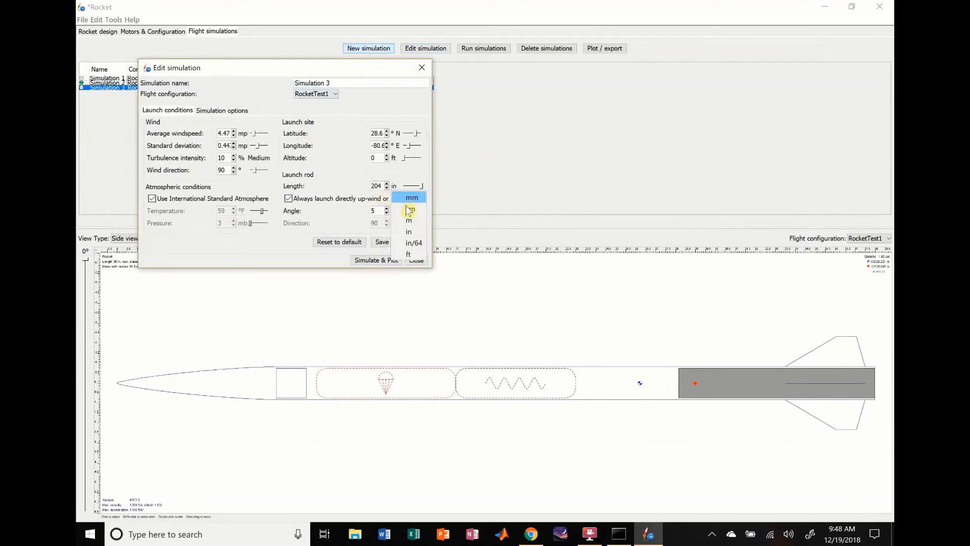
pyautogui.click(408, 254)
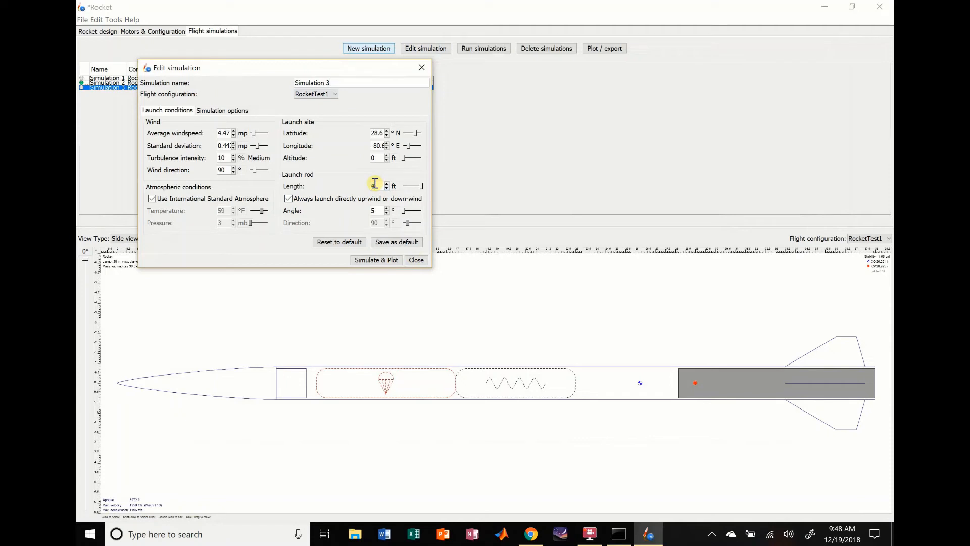
# - Run the new simulation with the changed launch rod and plot its Vertical motion vs. time
pyautogui.click(377, 260)
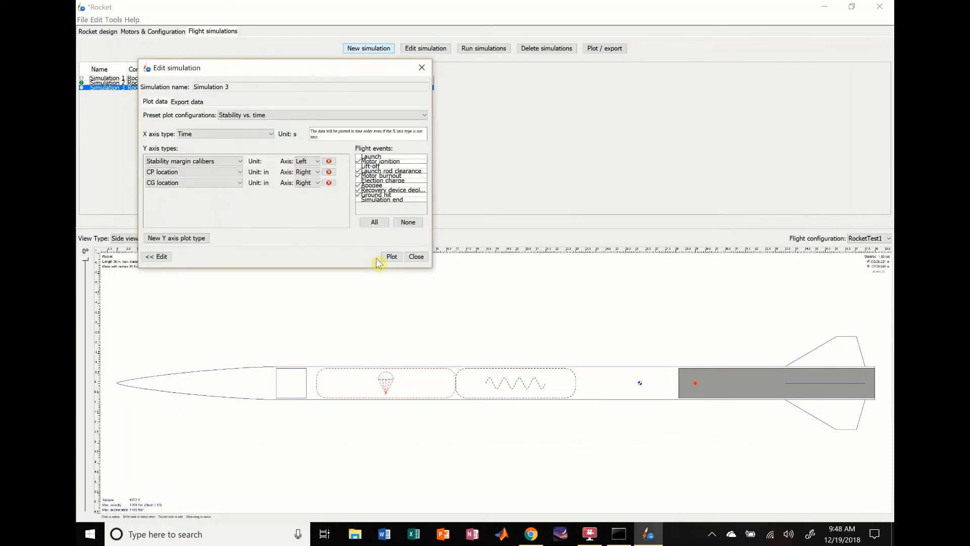
pyautogui.click(276, 116)
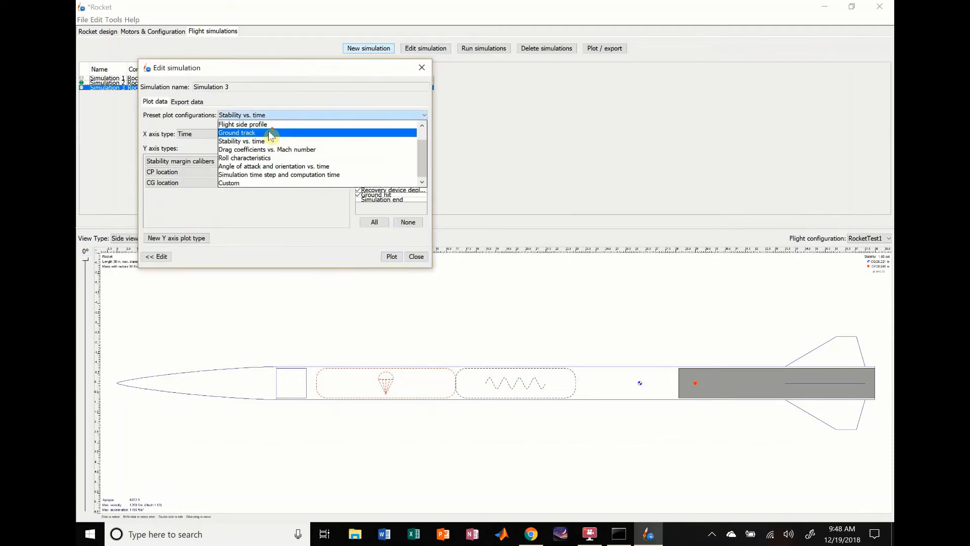
pyautogui.scroll(1, 270, 135)
pyautogui.click(260, 125)
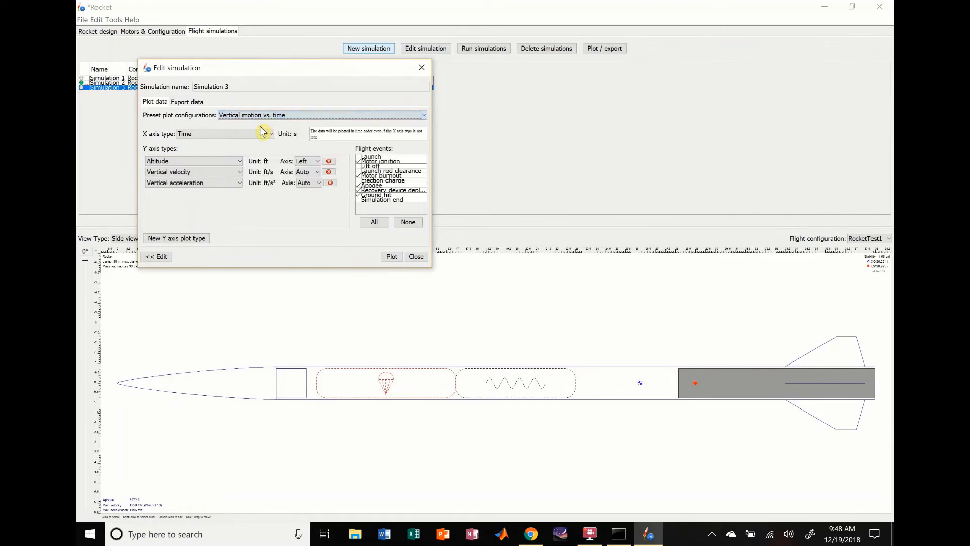
pyautogui.click(389, 258)
pyautogui.click(391, 258)
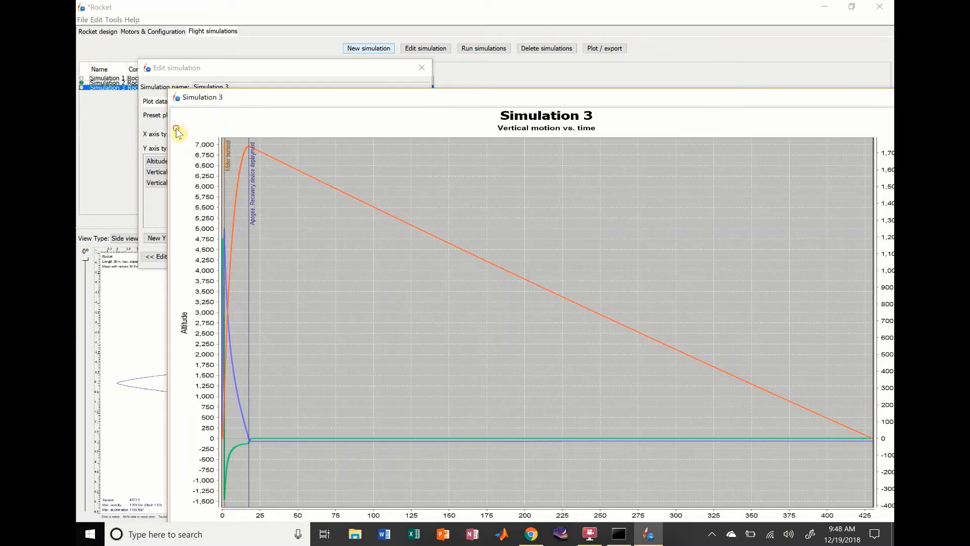
# - Enlarge the stretch from ignition to just past apogee in the Vertical motion plot, examine it and close the plot
pyautogui.moveTo(177, 127); pyautogui.dragTo(268, 491)
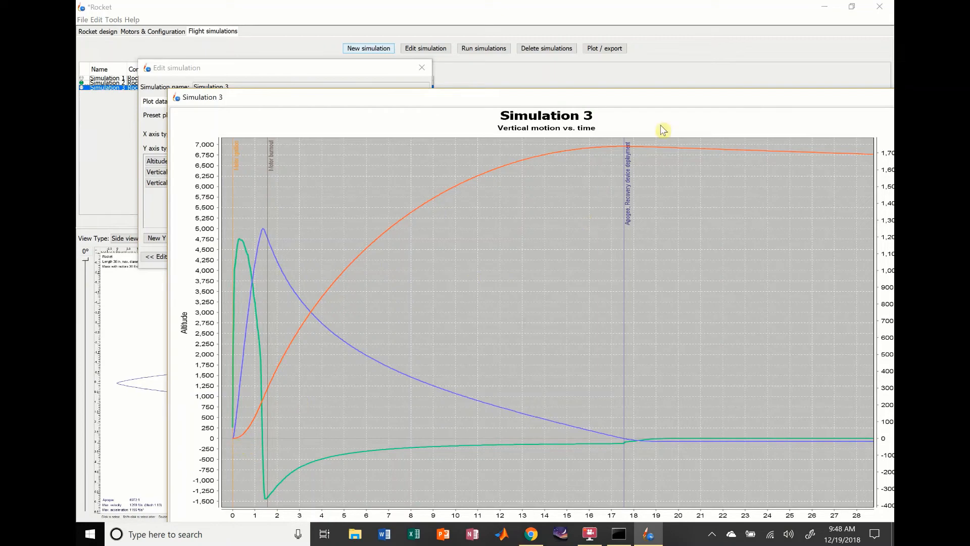
pyautogui.moveTo(687, 96); pyautogui.dragTo(569, 100)
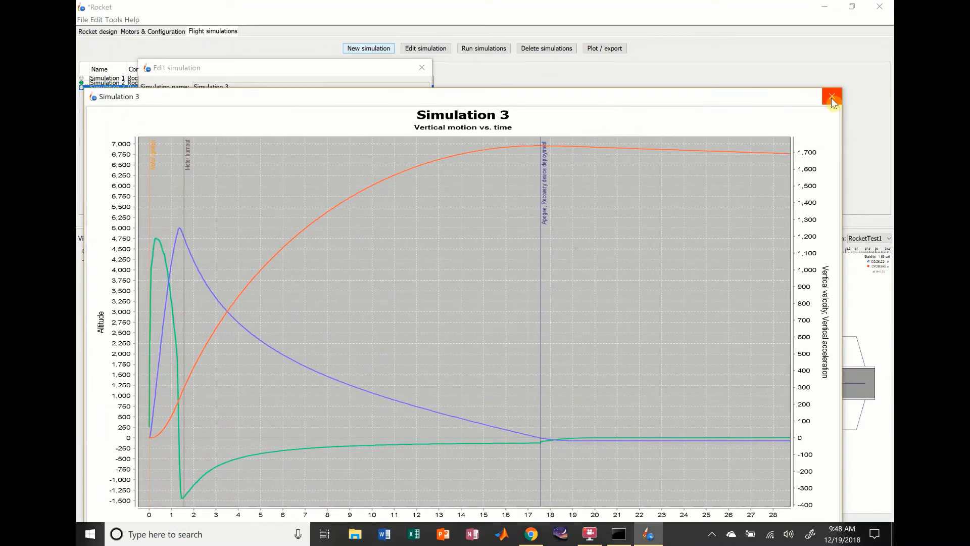
pyautogui.click(826, 97)
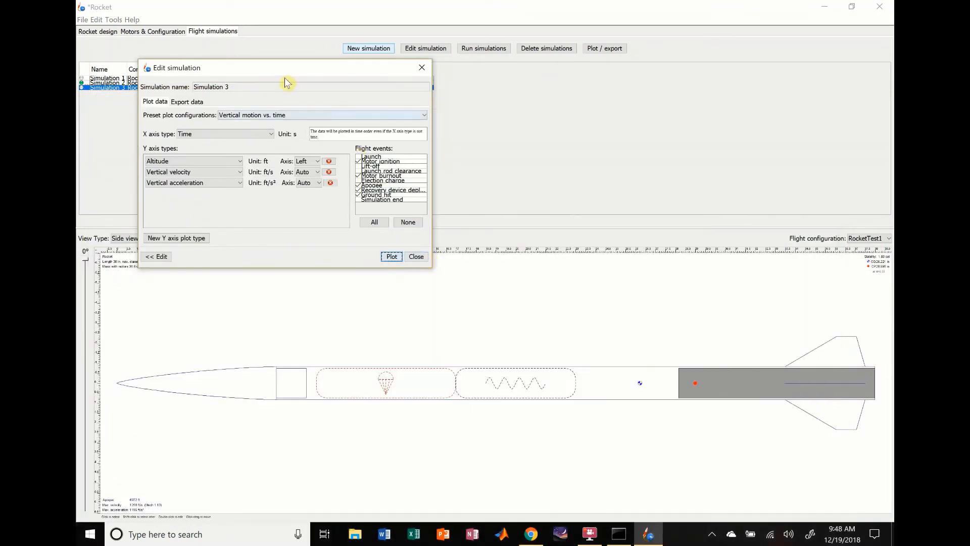
# - Plot Stability vs. time for Simulation 3 with the launch rod clearance event, examine the ascent and close the simulation
pyautogui.click(291, 115)
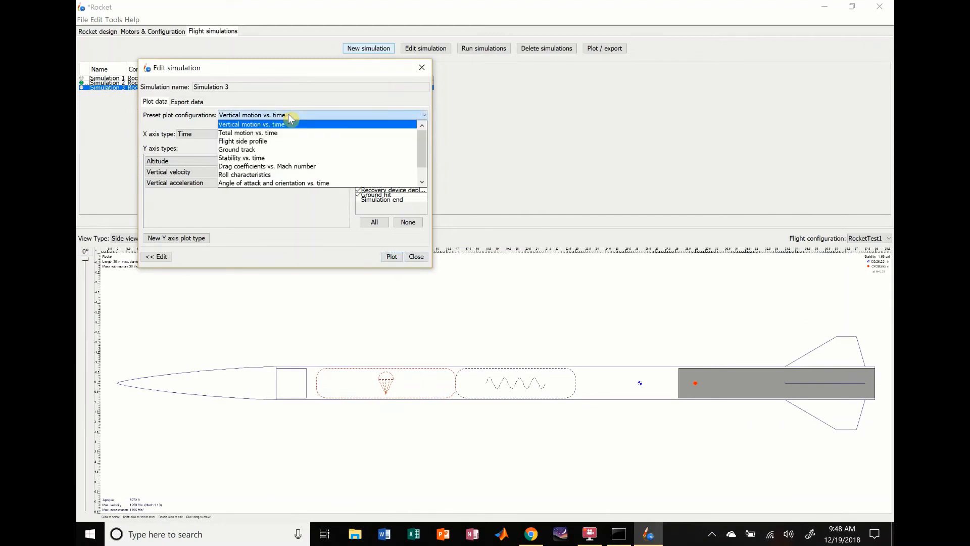
pyautogui.click(260, 157)
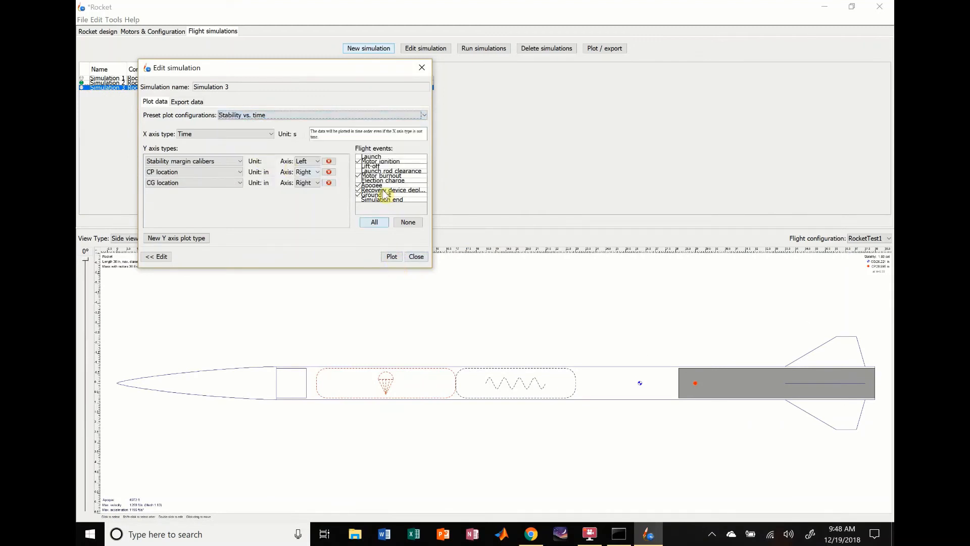
pyautogui.click(358, 170)
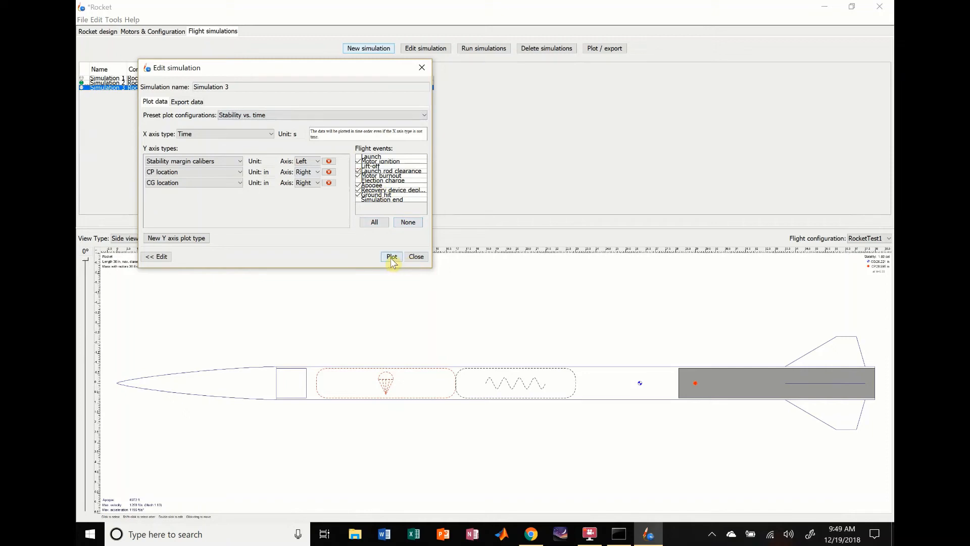
pyautogui.click(392, 257)
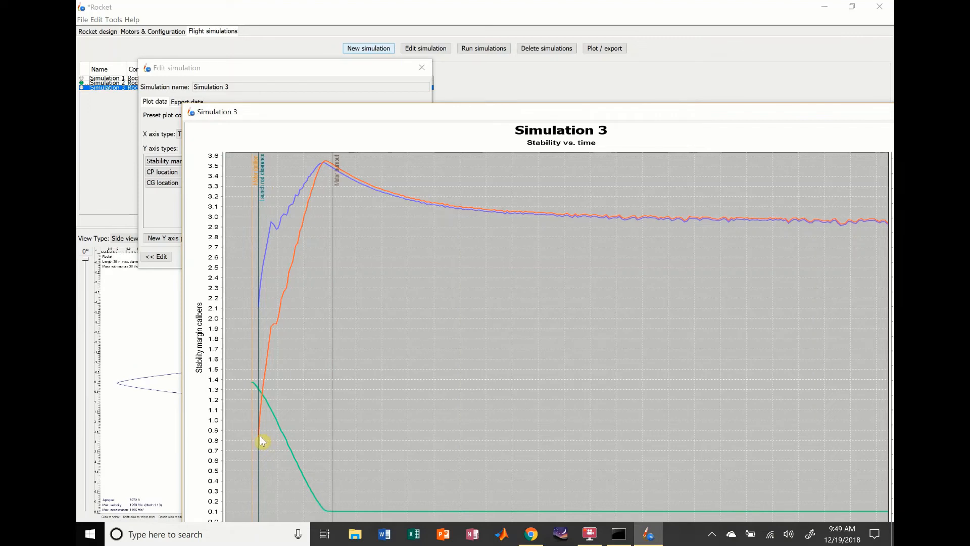
pyautogui.moveTo(626, 116); pyautogui.dragTo(525, 110)
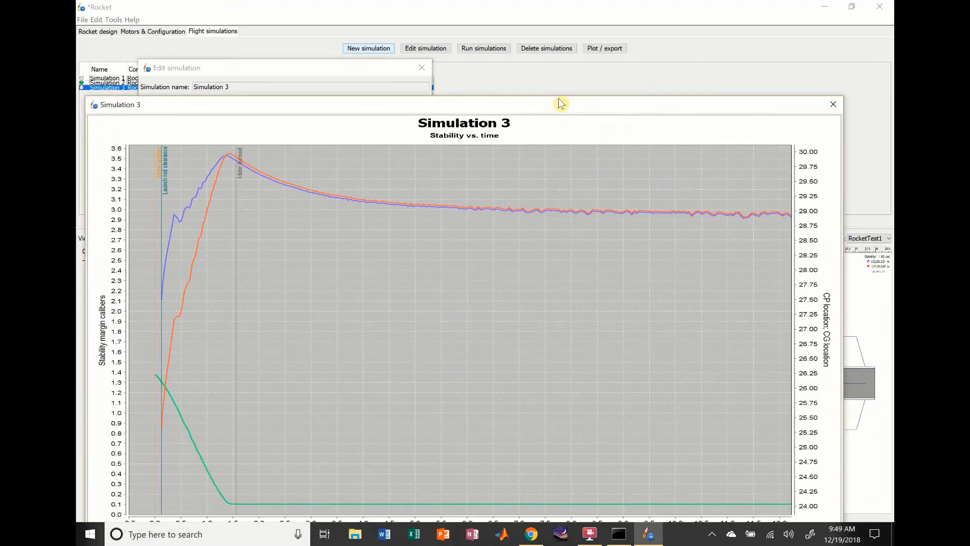
pyautogui.click(833, 104)
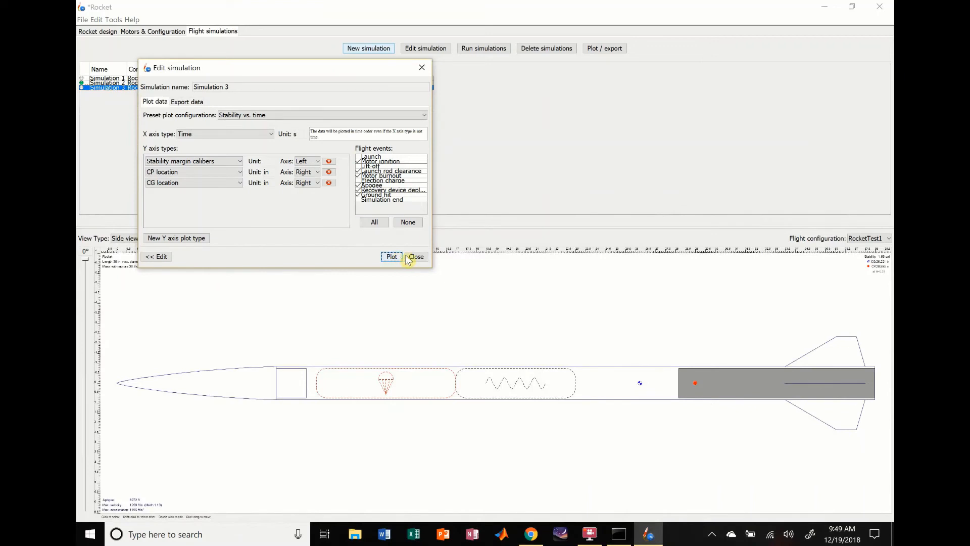
pyautogui.click(417, 257)
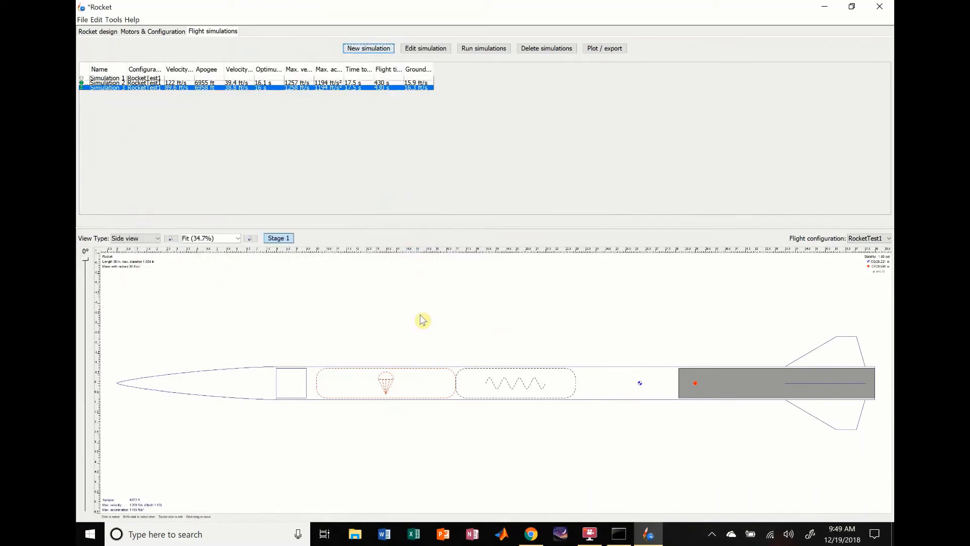
# - Return to the rocket design and select the body tube
pyautogui.click(103, 33)
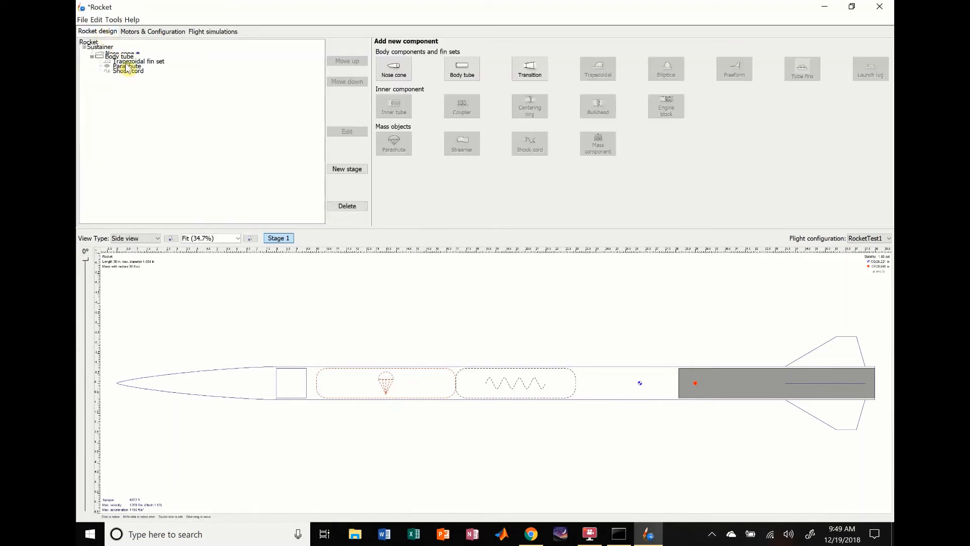
pyautogui.click(693, 382)
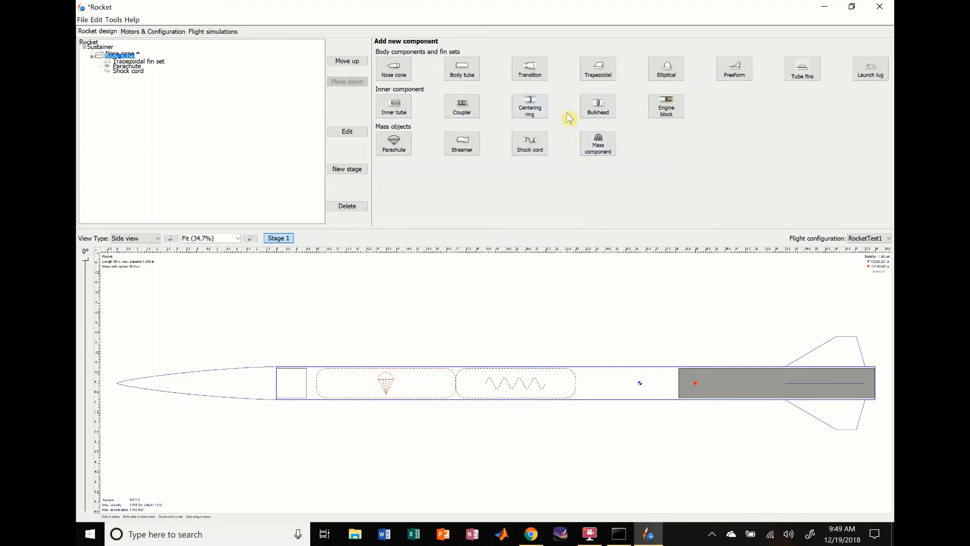
# - Create a new flight configuration without a motor and add an inner tube inside the body tube
pyautogui.click(145, 31)
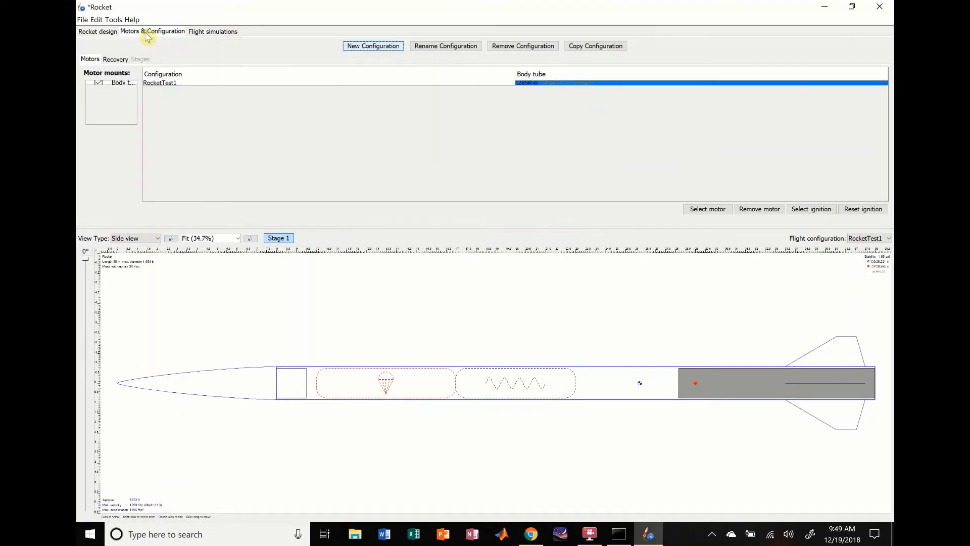
pyautogui.click(373, 47)
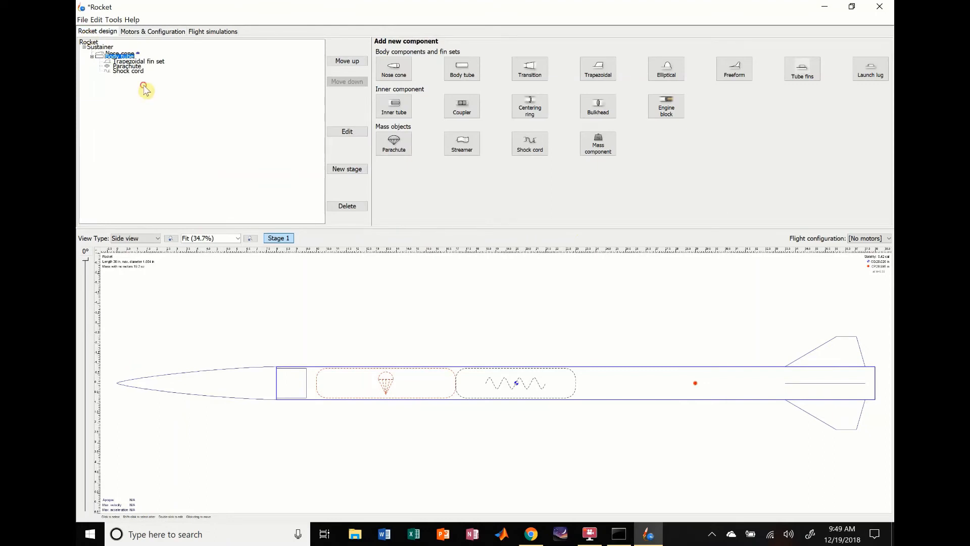
pyautogui.click(137, 71)
pyautogui.click(121, 56)
pyautogui.click(399, 108)
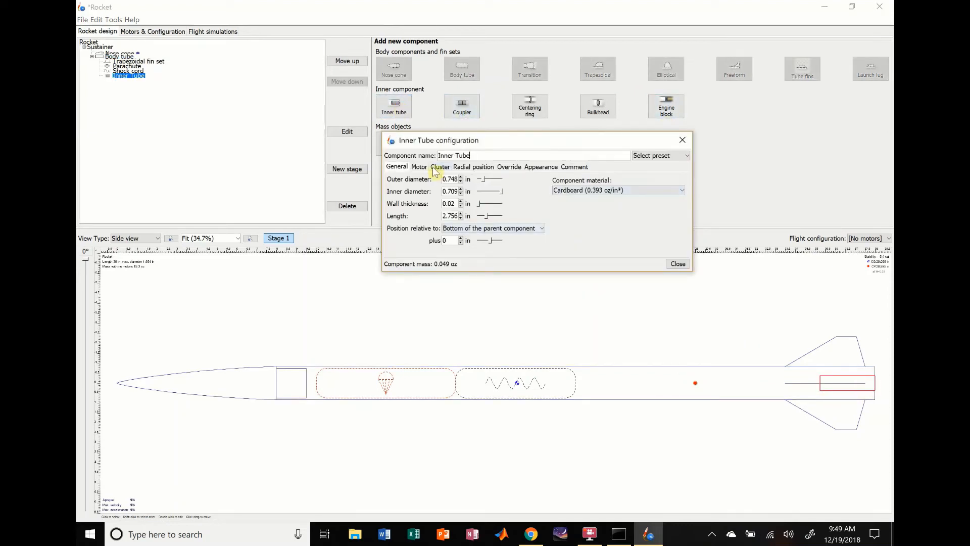
# - Switch the inner tube's diameters to millimetres and set the outer diameter to 32 mm and the inner diameter to 29 mm
pyautogui.click(468, 179)
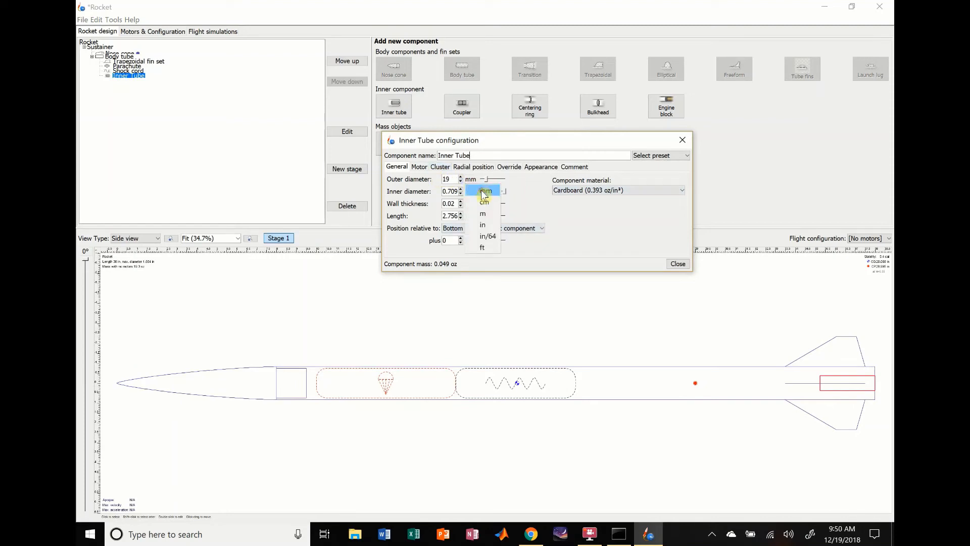
pyautogui.click(477, 188)
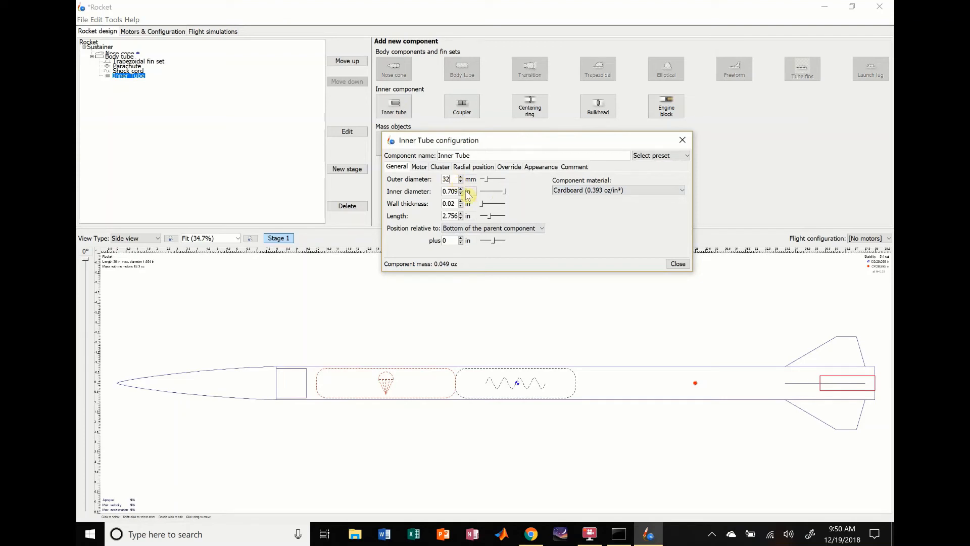
pyautogui.click(469, 191)
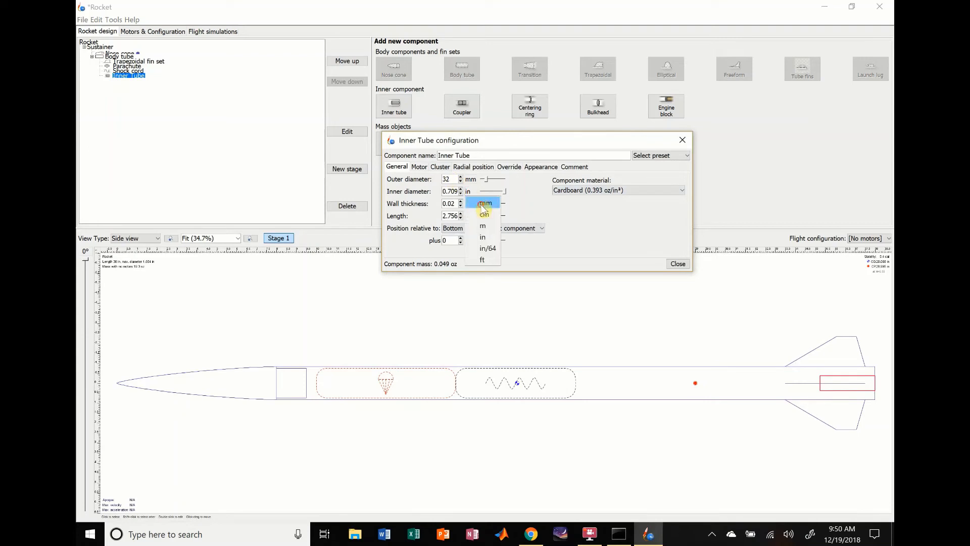
pyautogui.click(484, 202)
pyautogui.doubleClick(448, 191)
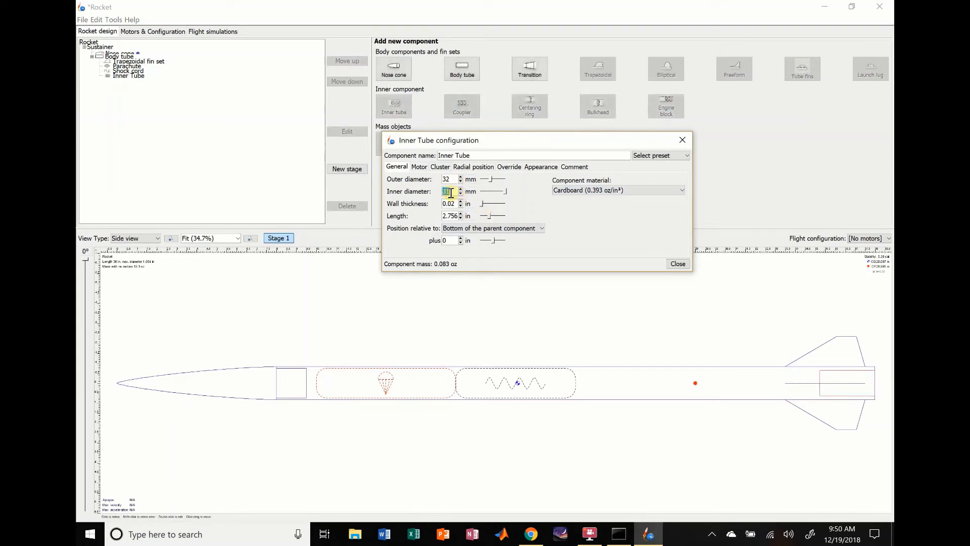
pyautogui.press('Return')
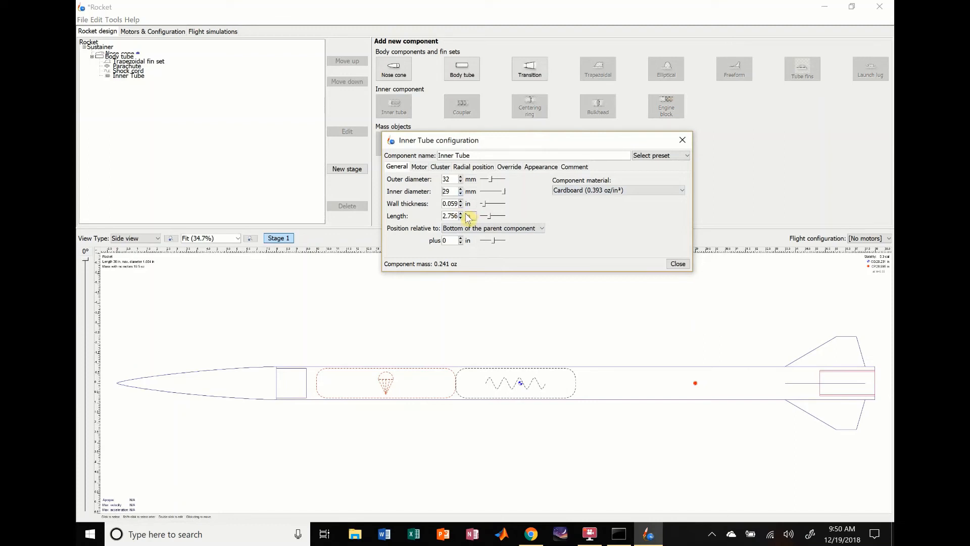
# - Set the inner tube's length to 10 in and its material to Fiberglass
pyautogui.doubleClick(454, 215)
pyautogui.write('10')
pyautogui.press('Return')
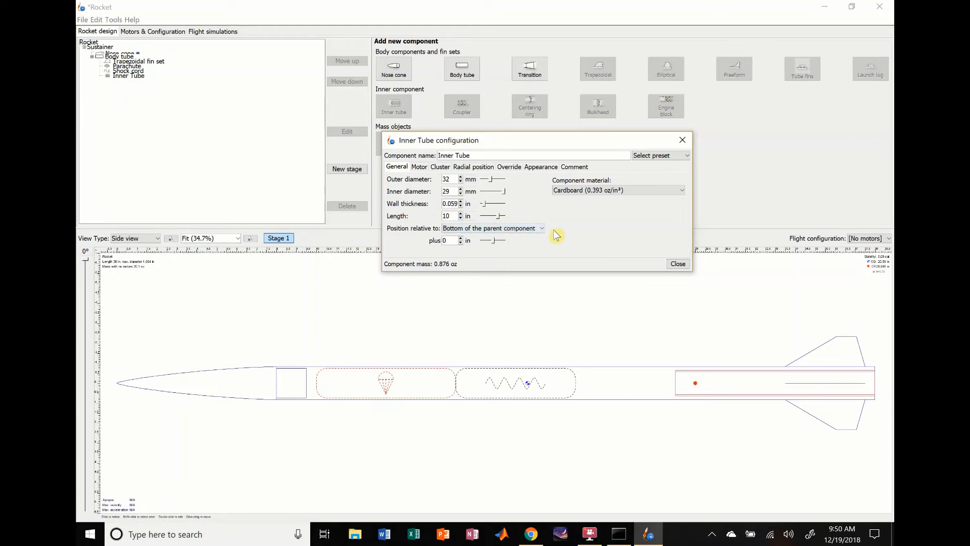
pyautogui.click(611, 192)
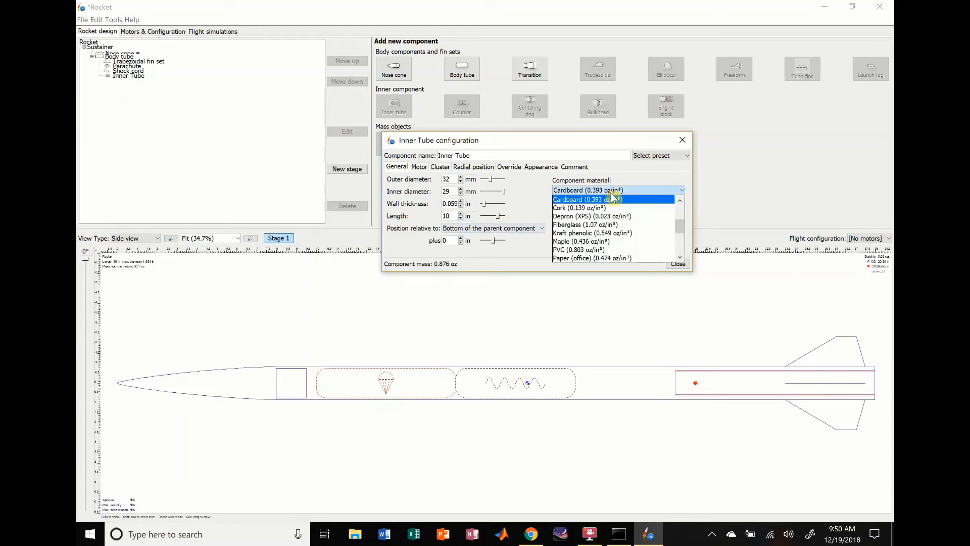
pyautogui.click(596, 225)
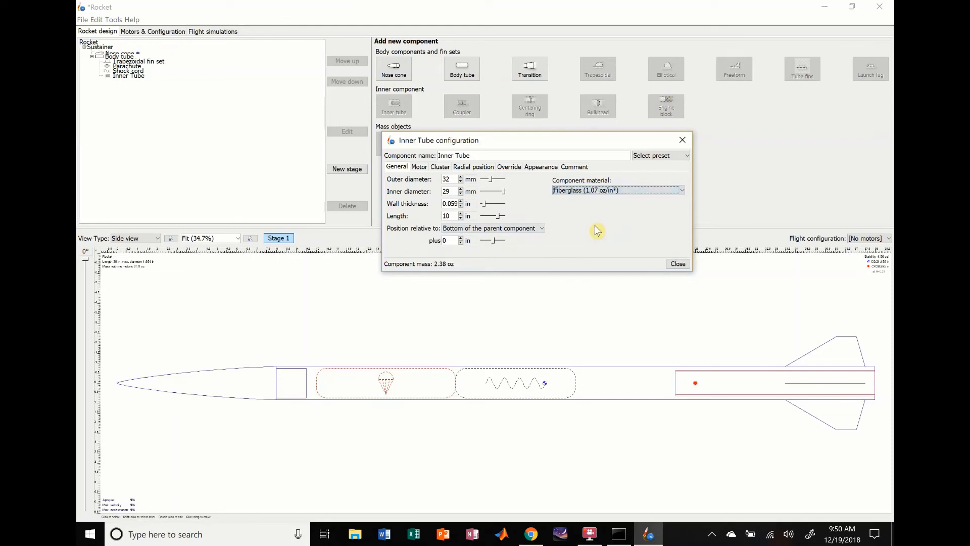
# - Make the inner tube a motor mount and close its configuration
pyautogui.click(419, 166)
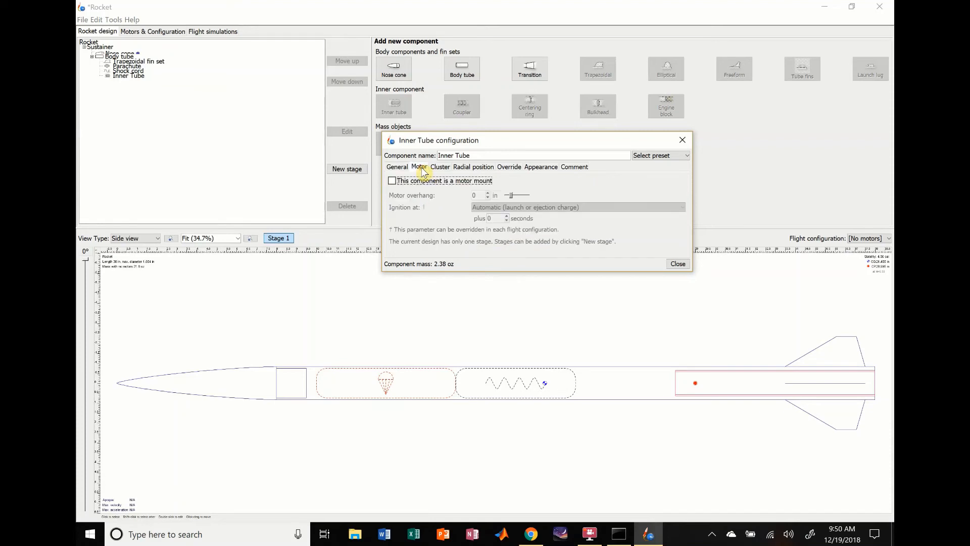
pyautogui.click(403, 181)
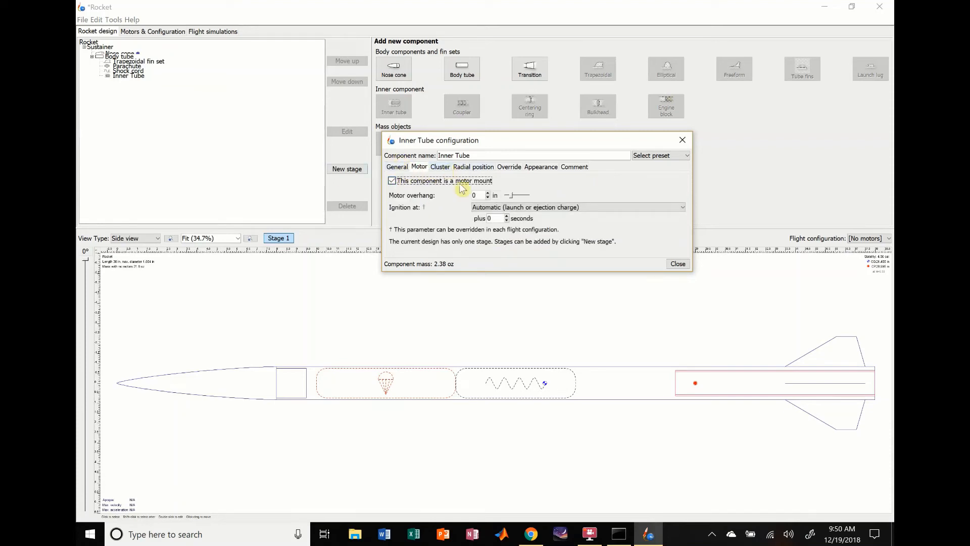
pyautogui.click(678, 264)
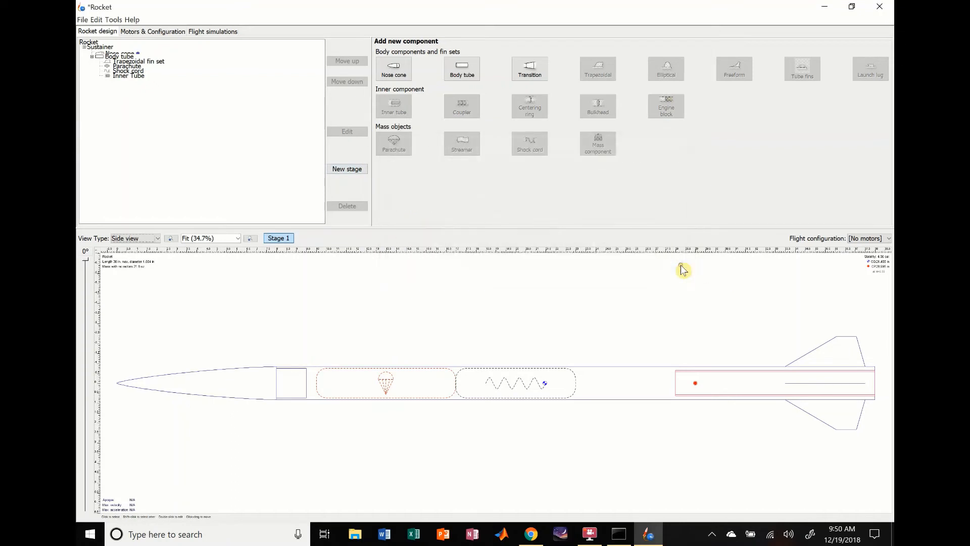
# - Add a centering ring inside the body tube and set its material to Fiberglass
pyautogui.click(716, 382)
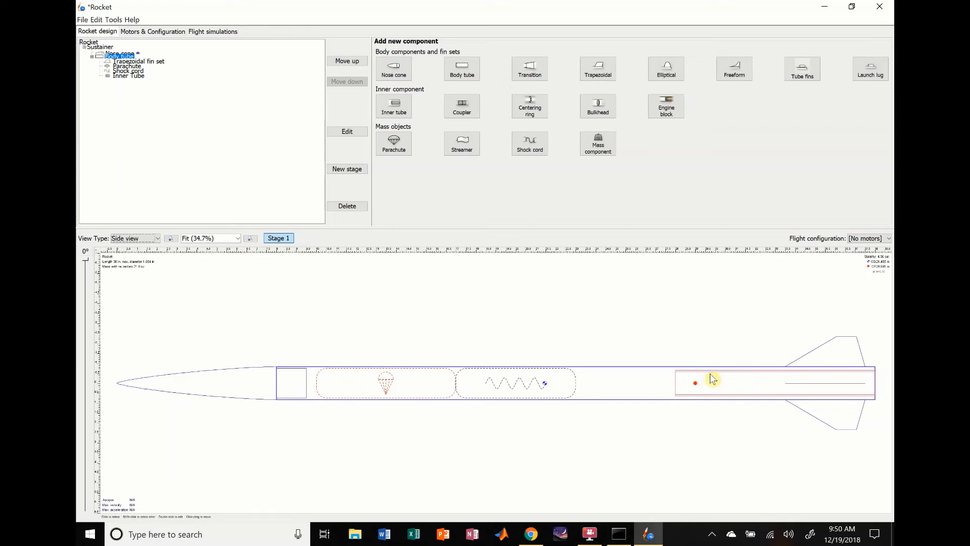
pyautogui.click(530, 108)
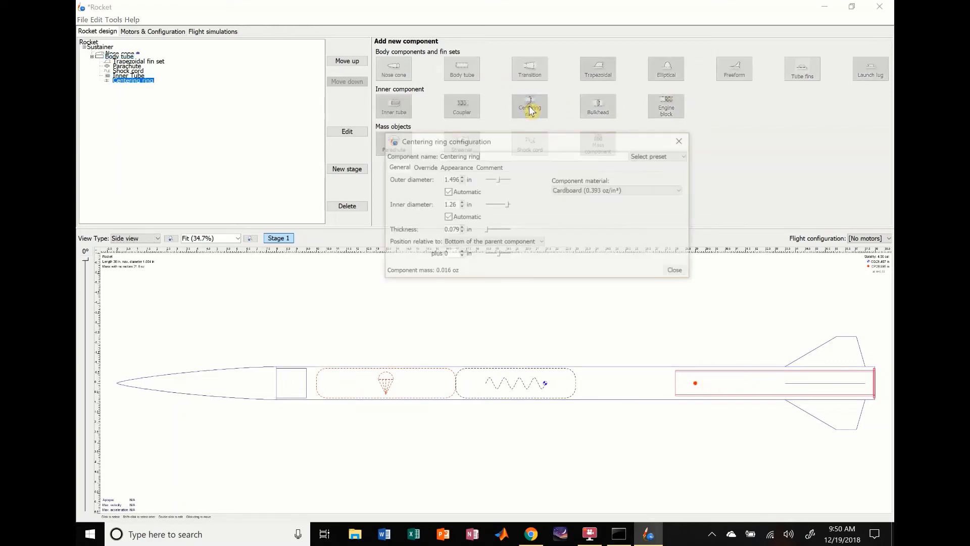
pyautogui.click(568, 190)
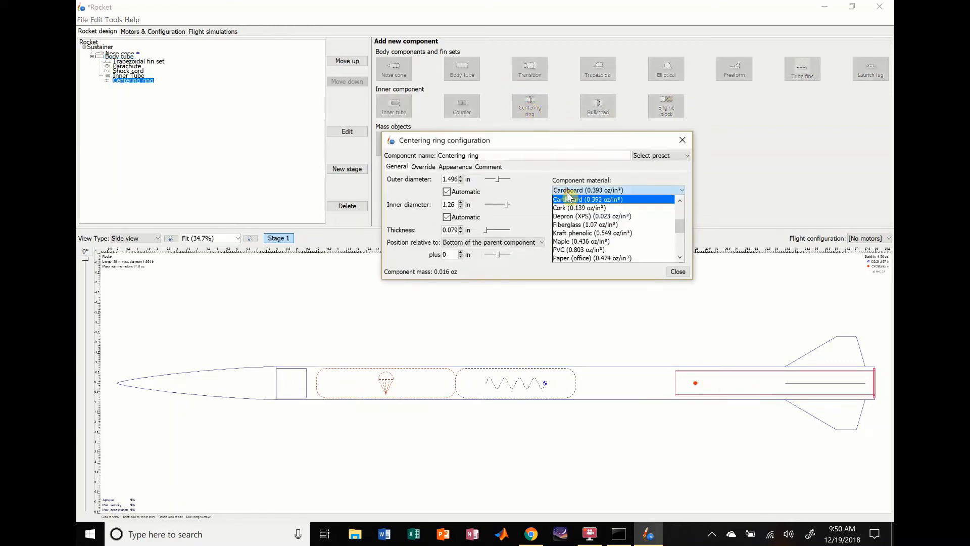
pyautogui.click(582, 227)
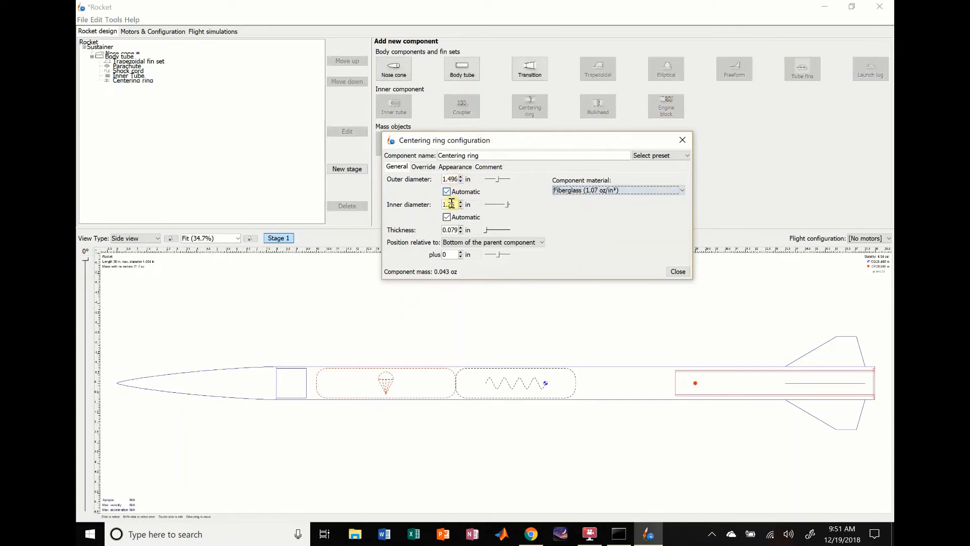
# - Switch the centering ring's outer and inner diameters to millimetres
pyautogui.click(468, 179)
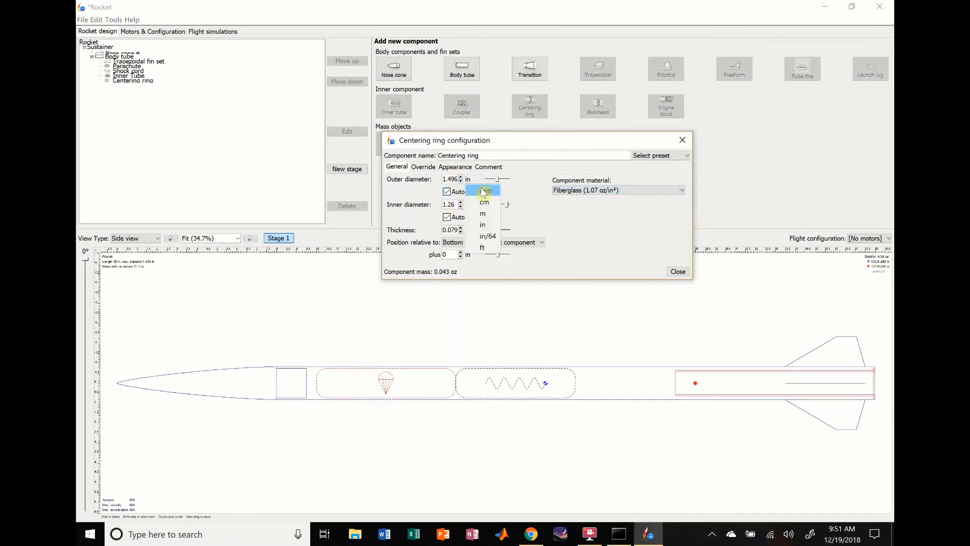
pyautogui.click(484, 196)
pyautogui.click(468, 204)
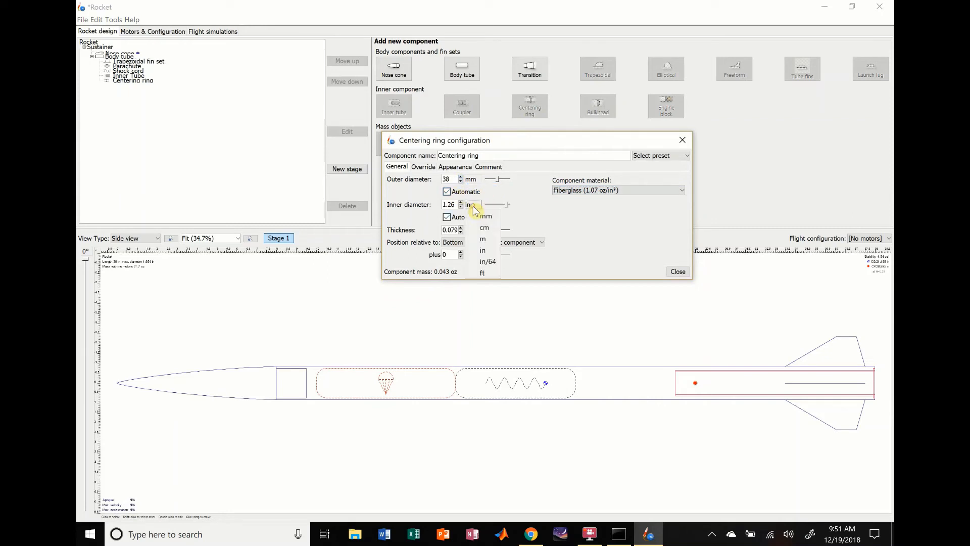
pyautogui.click(482, 217)
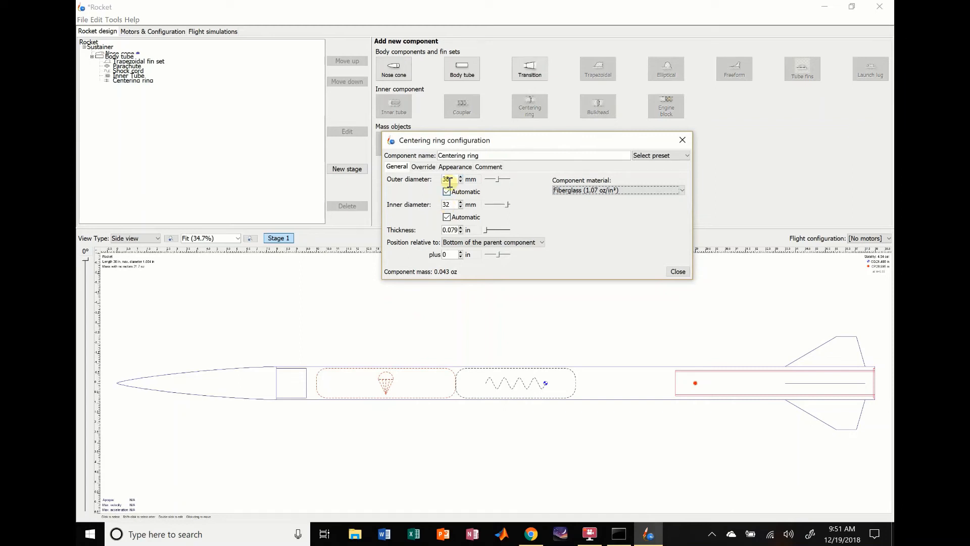
pyautogui.click(468, 230)
pyautogui.click(482, 244)
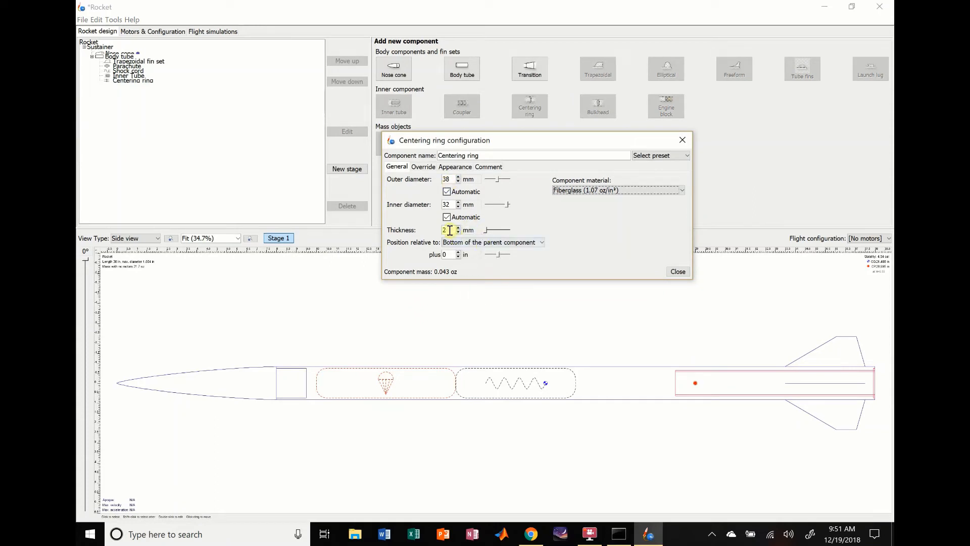
pyautogui.click(468, 231)
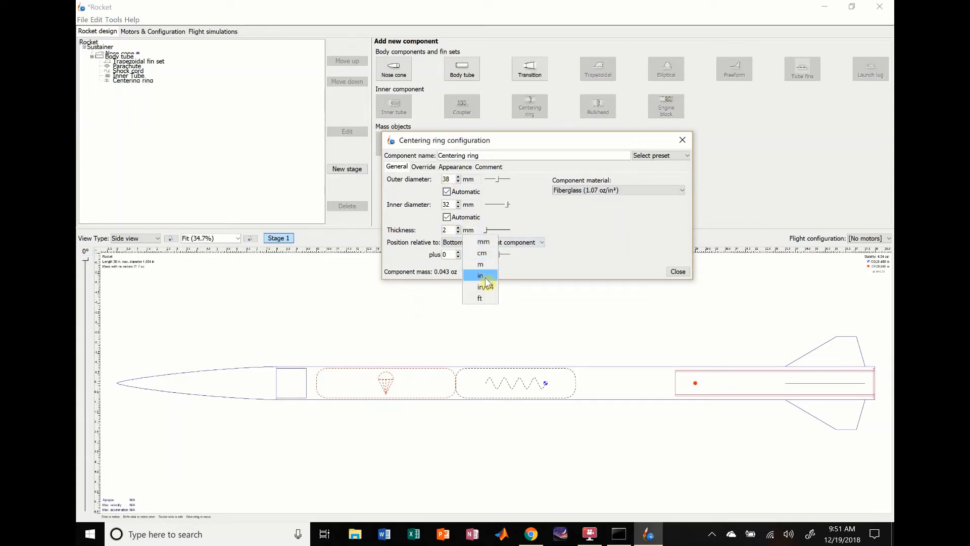
pyautogui.click(480, 276)
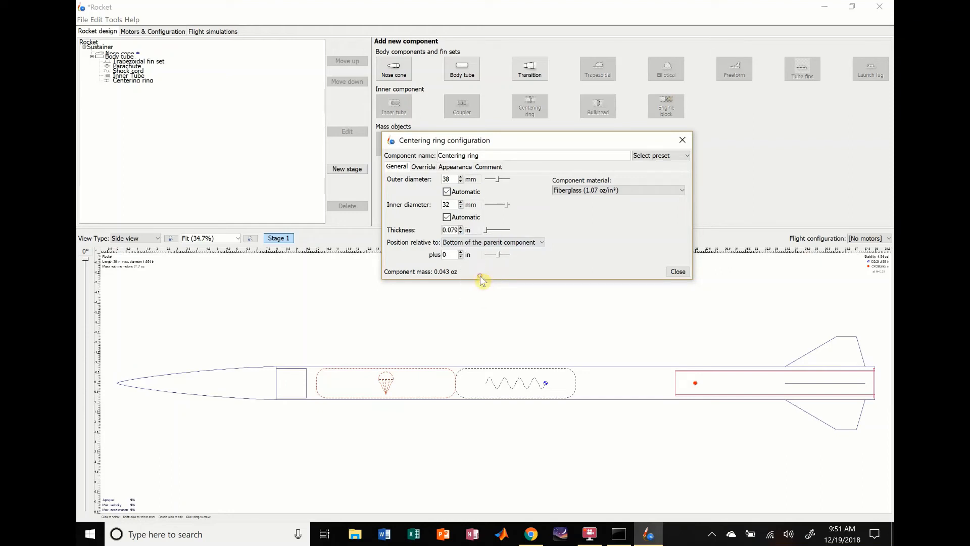
# - Try a centering ring thickness of 0.25 in and reduce it to 0.125 in
pyautogui.doubleClick(452, 231)
pyautogui.write('0.25')
pyautogui.press('Return')
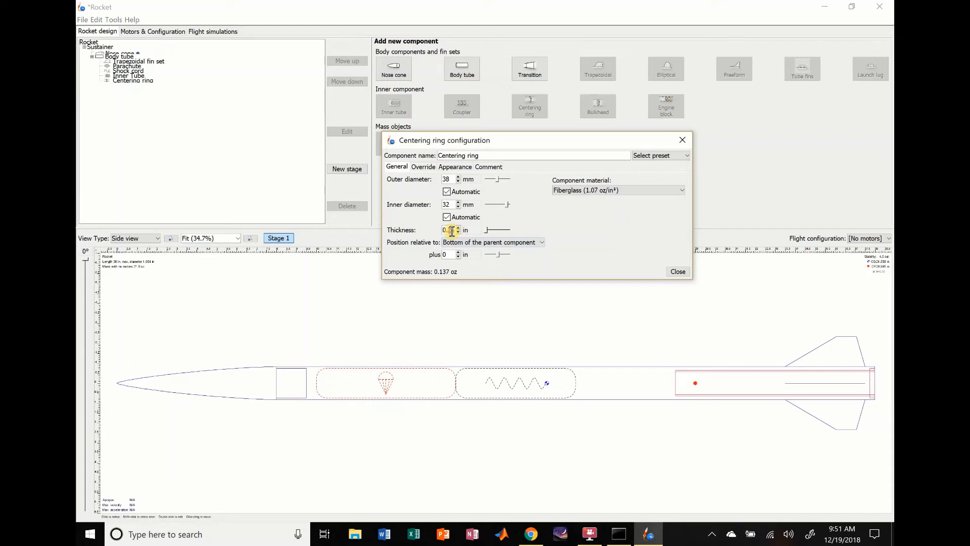
pyautogui.doubleClick(452, 231)
pyautogui.press('Return')
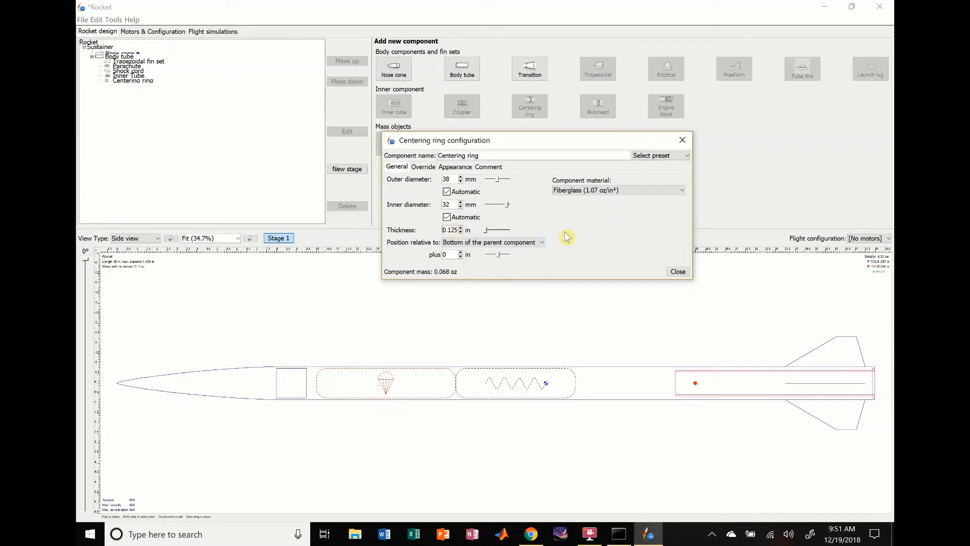
# - Offset the centering ring -8 in from the bottom of the body tube and close its configuration
pyautogui.click(460, 257)
pyautogui.click(460, 257)
pyautogui.click(459, 257)
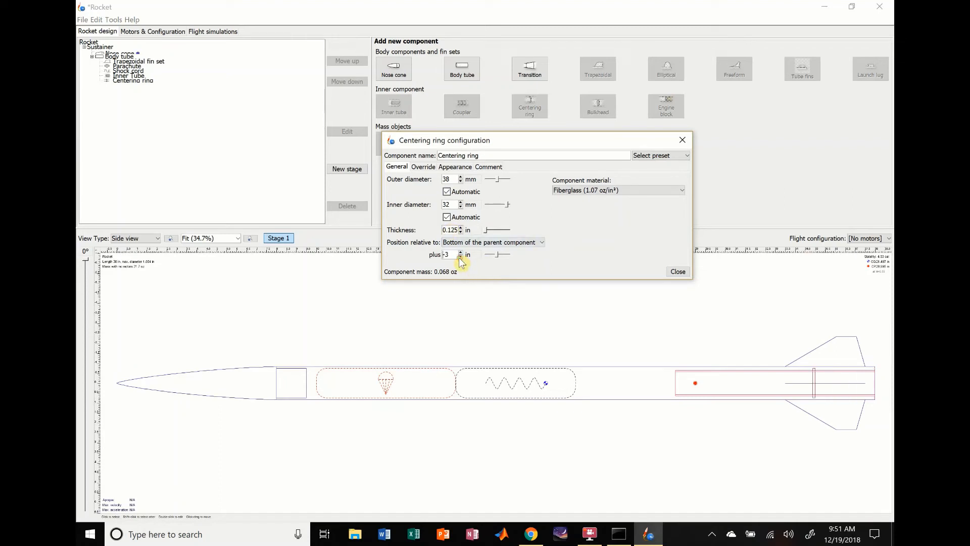
pyautogui.click(460, 258)
pyautogui.click(460, 257)
pyautogui.click(460, 257)
pyautogui.click(460, 257)
pyautogui.click(460, 257)
pyautogui.click(460, 258)
pyautogui.click(460, 257)
pyautogui.click(460, 252)
pyautogui.click(460, 252)
pyautogui.click(679, 270)
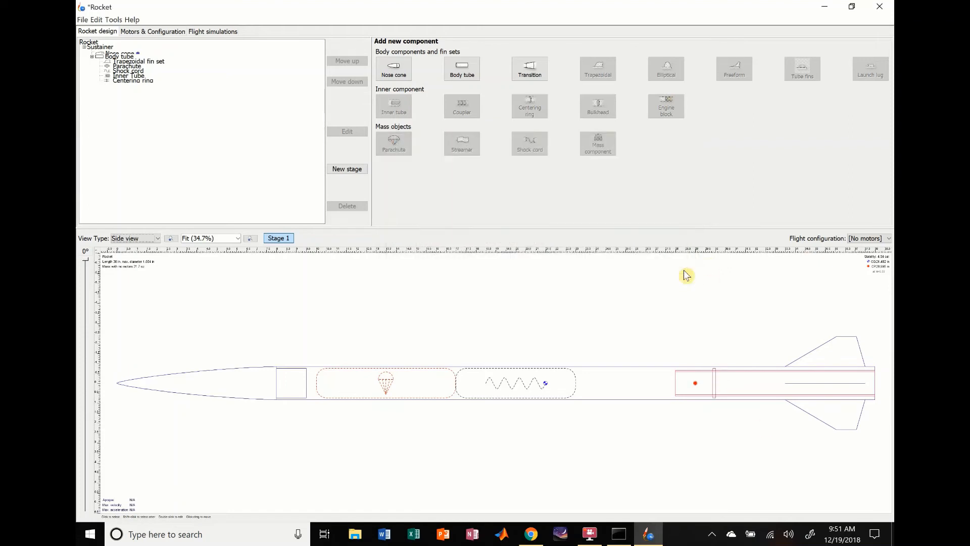
# - Copy the centering ring and paste four duplicates of it into the body tube
pyautogui.click(643, 395)
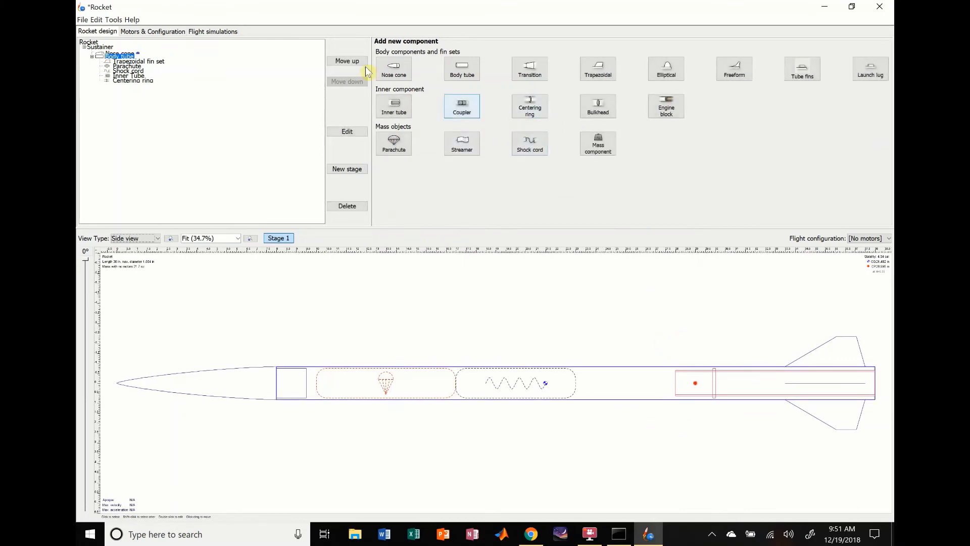
pyautogui.click(122, 81)
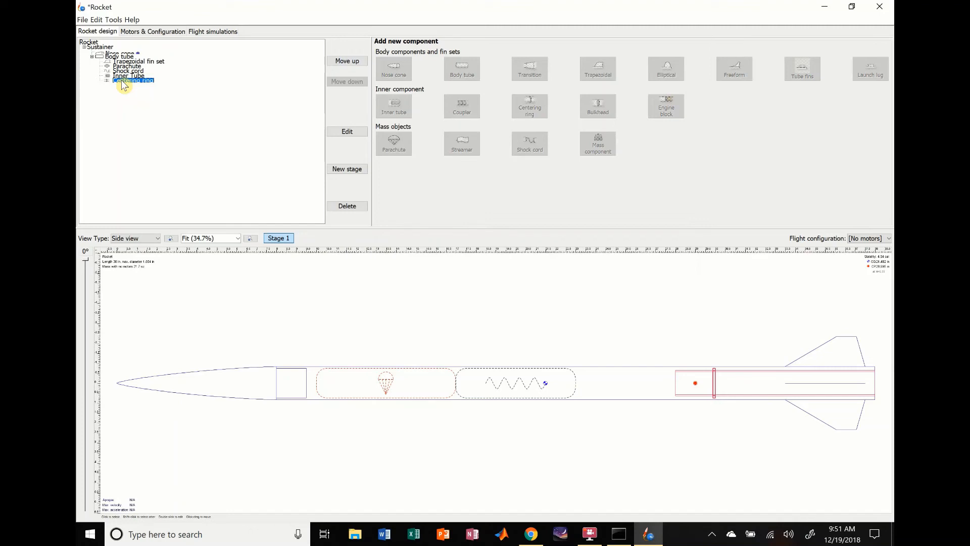
pyautogui.hotkey('ctrl', 'v')
pyautogui.hotkey('ctrl', 'v')
pyautogui.hotkey('ctrl', 'v')
pyautogui.hotkey('ctrl', 'v')
# - Delete the last centering ring in the component tree so that four rings remain
pyautogui.click(123, 85)
pyautogui.click(123, 90)
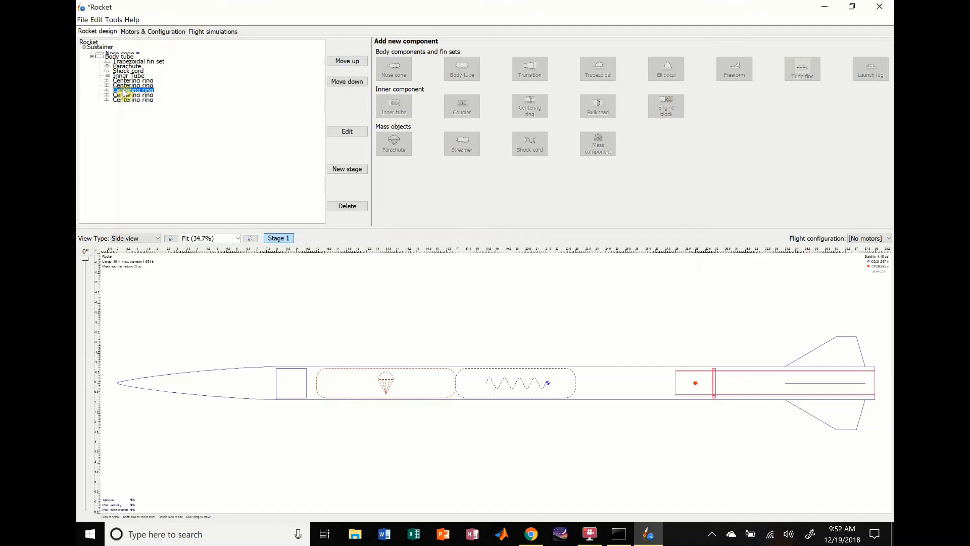
pyautogui.click(123, 94)
pyautogui.click(119, 99)
pyautogui.press('Delete')
# - Offset the second centering ring -7 in from the bottom of the body tube and close its configuration
pyautogui.click(123, 85)
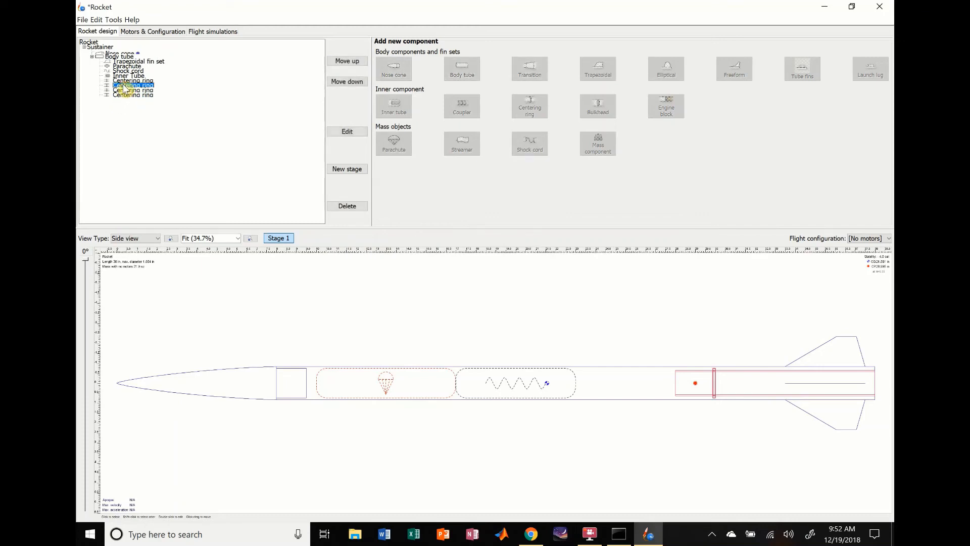
pyautogui.doubleClick(124, 86)
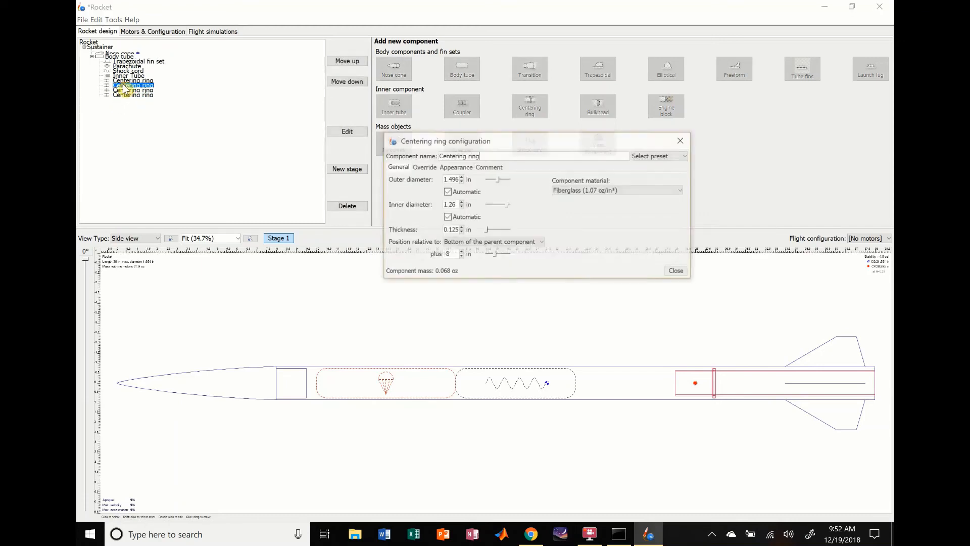
pyautogui.click(461, 257)
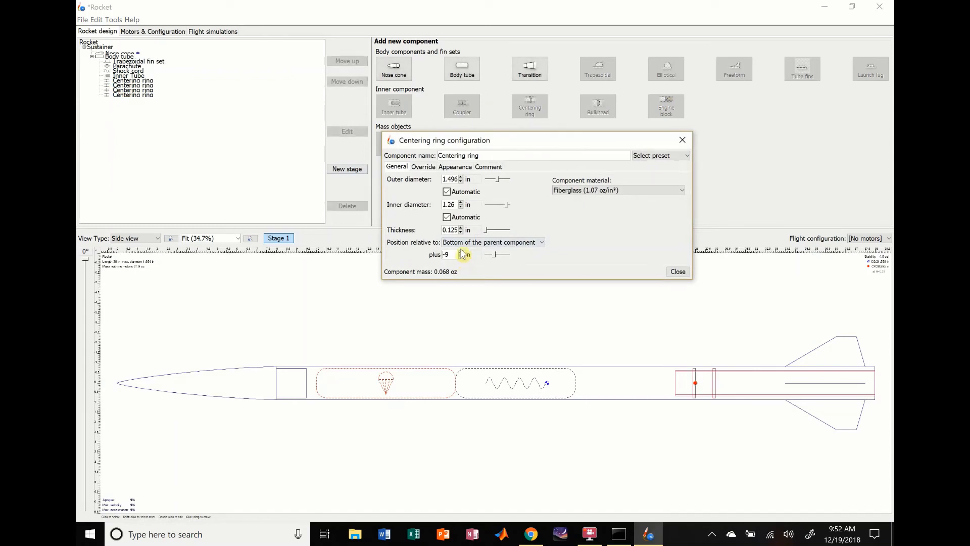
pyautogui.click(461, 252)
pyautogui.click(460, 252)
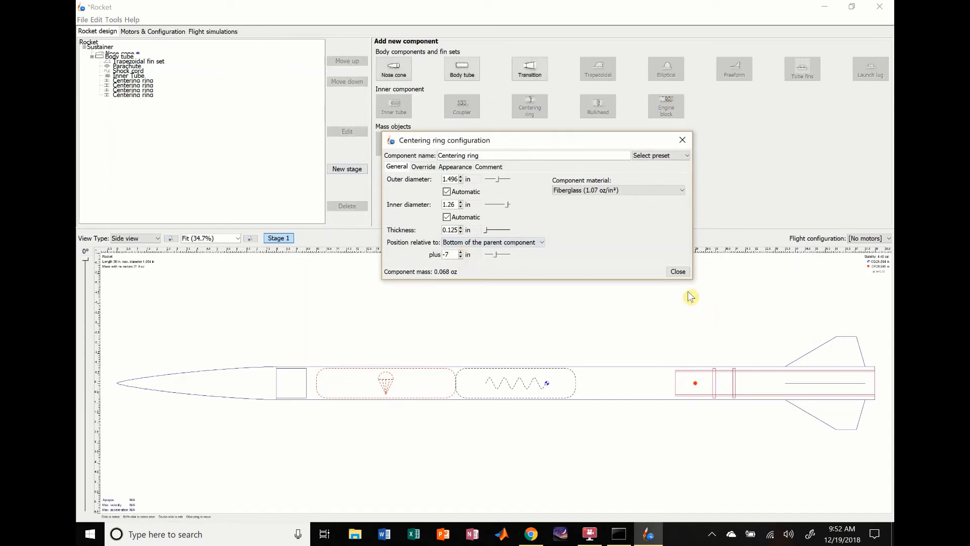
pyautogui.click(677, 271)
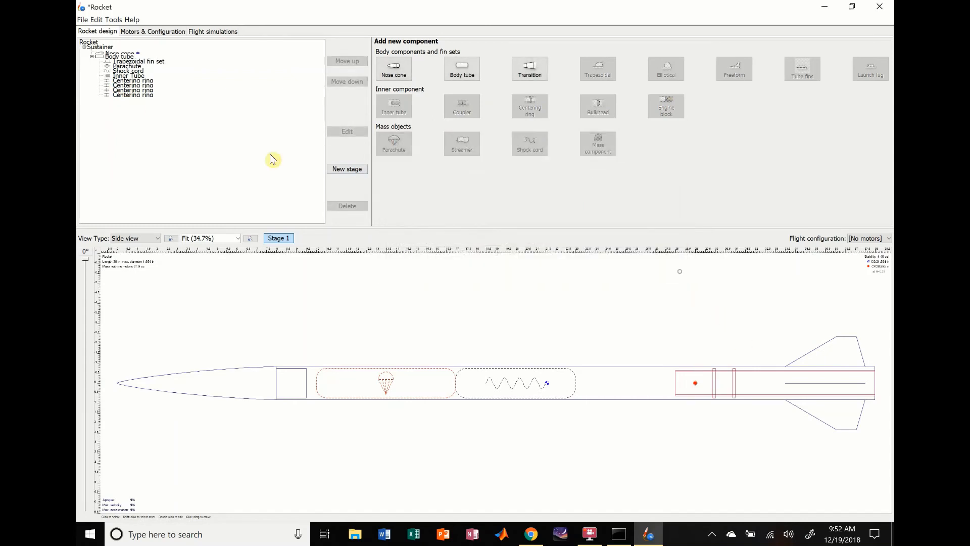
# - Offset the third centering ring -4 in from the bottom of the body tube and close its configuration
pyautogui.doubleClick(121, 95)
pyautogui.click(460, 256)
pyautogui.click(461, 257)
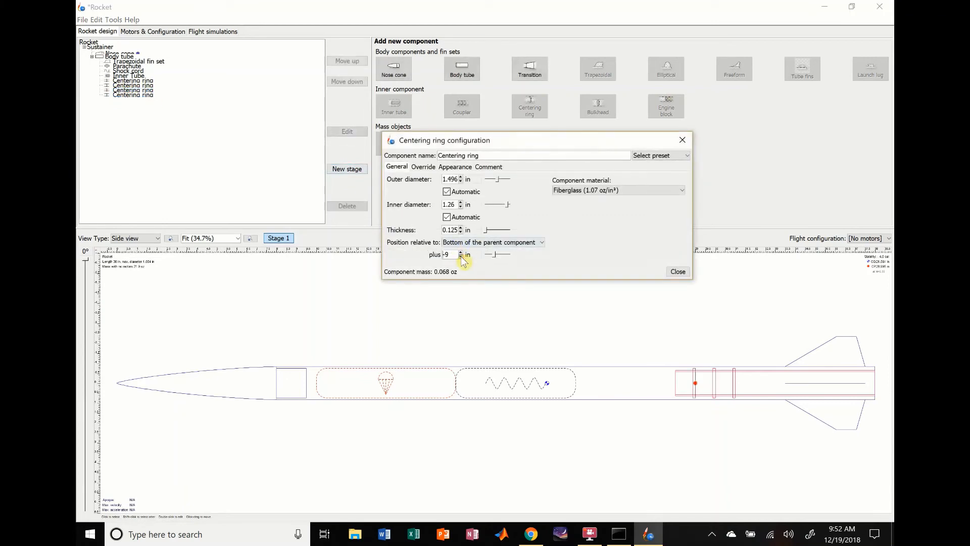
pyautogui.click(460, 252)
pyautogui.click(460, 252)
pyautogui.click(460, 252)
pyautogui.click(460, 252)
pyautogui.click(460, 252)
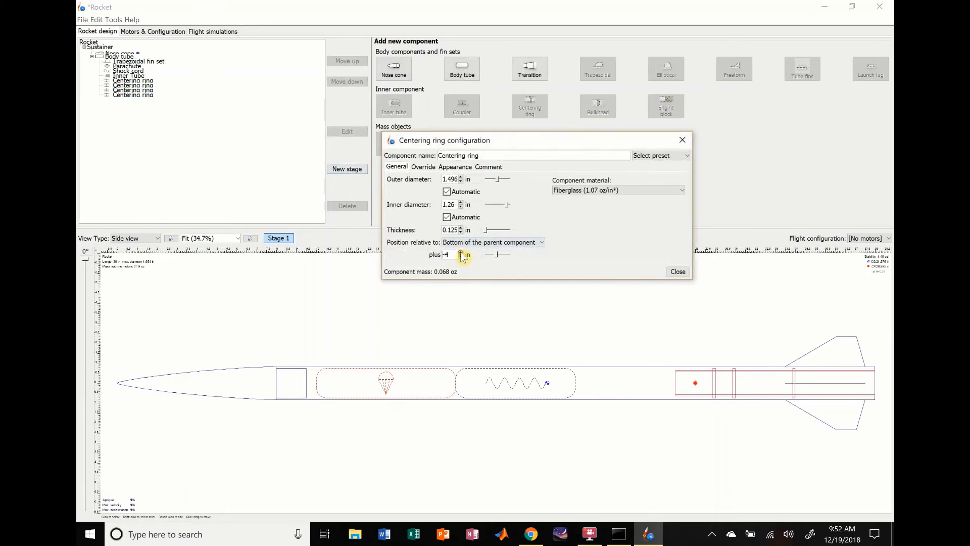
pyautogui.click(677, 271)
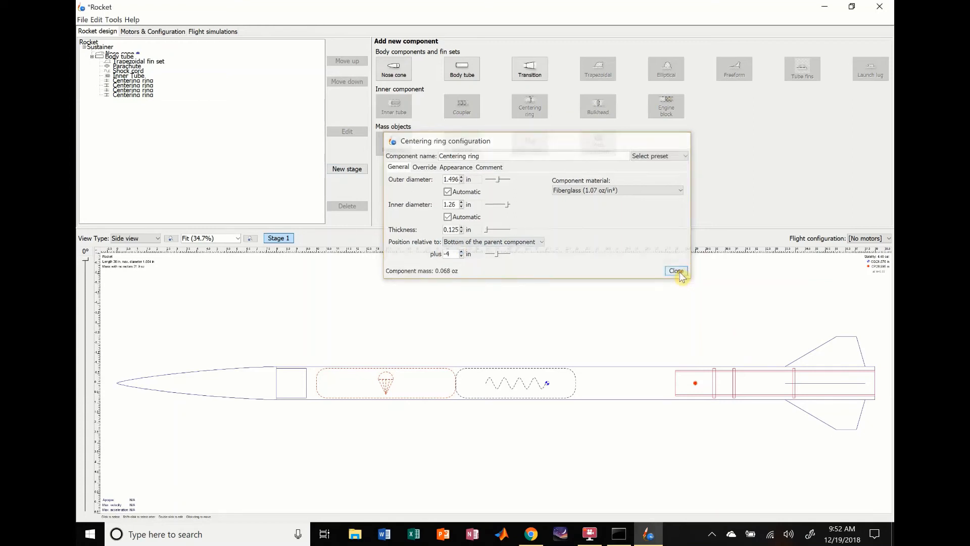
# - Offset the last centering ring -1 in from the bottom of the body tube and close its configuration
pyautogui.doubleClick(144, 94)
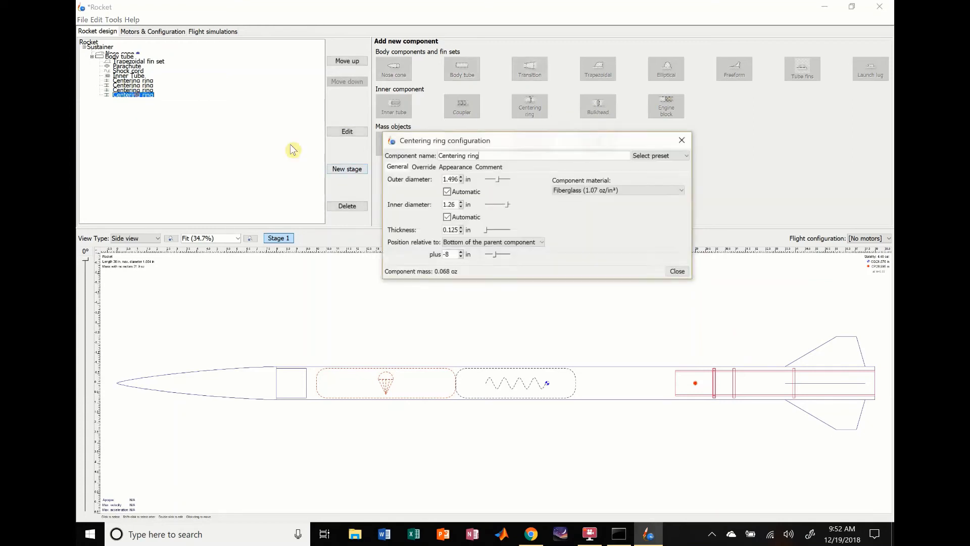
pyautogui.click(460, 256)
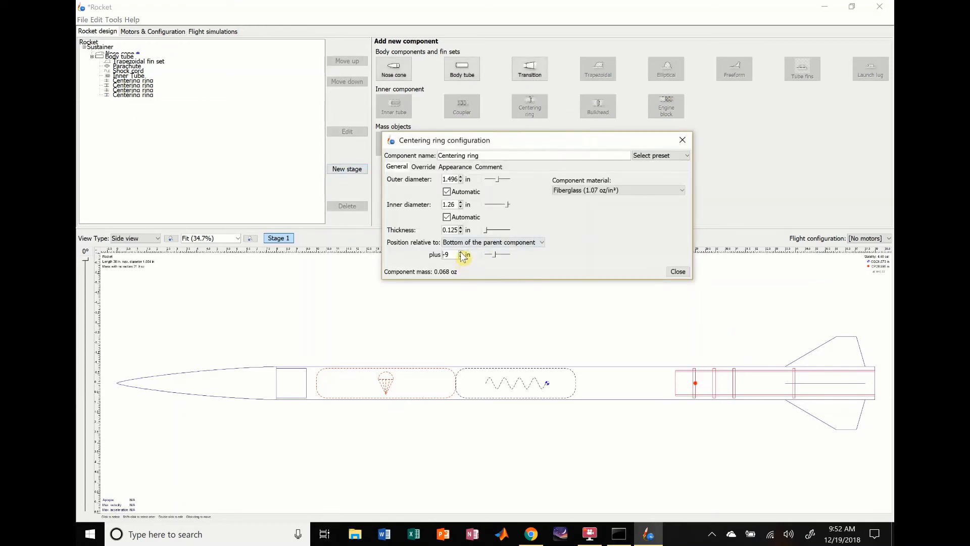
pyautogui.click(460, 252)
pyautogui.click(461, 252)
pyautogui.click(460, 252)
pyautogui.click(460, 253)
pyautogui.click(460, 252)
pyautogui.click(460, 252)
pyautogui.click(460, 252)
pyautogui.click(460, 252)
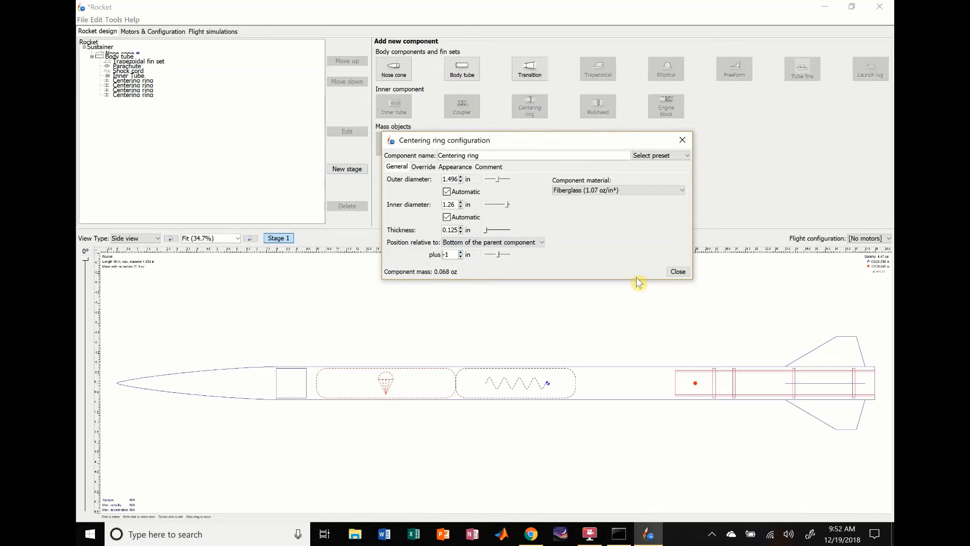
pyautogui.click(678, 272)
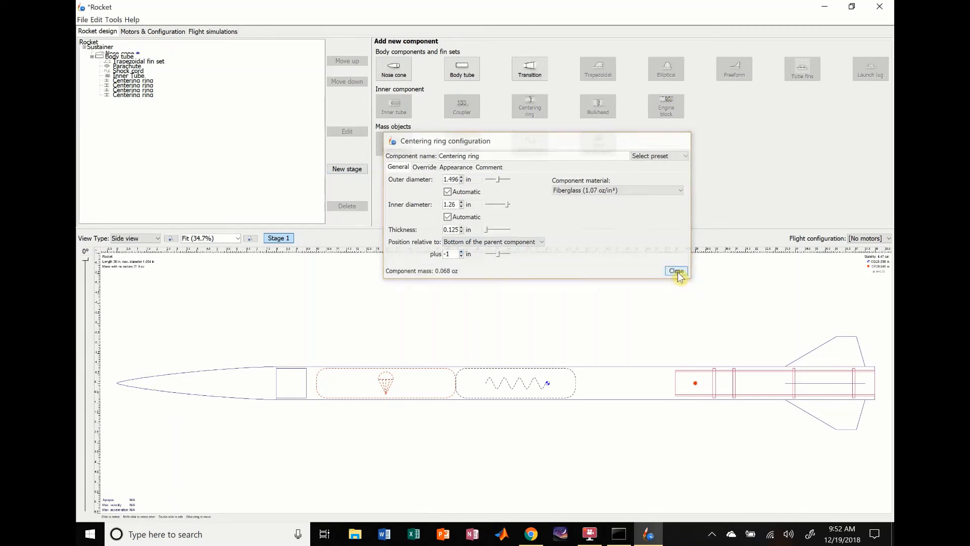
# - Disable the body tube as a motor mount and assign the AeroTech H220T motor with a 6 s ejection delay to the inner tube
pyautogui.click(155, 33)
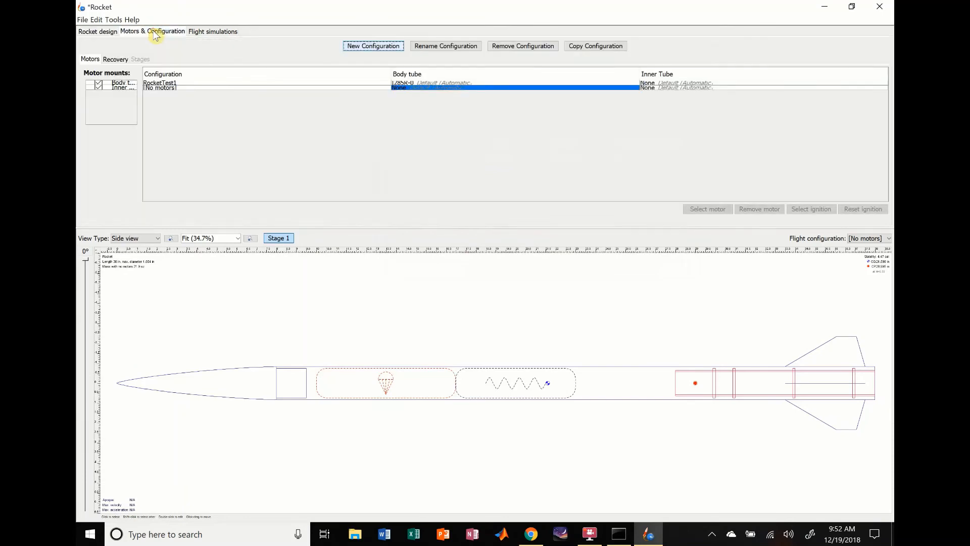
pyautogui.click(99, 84)
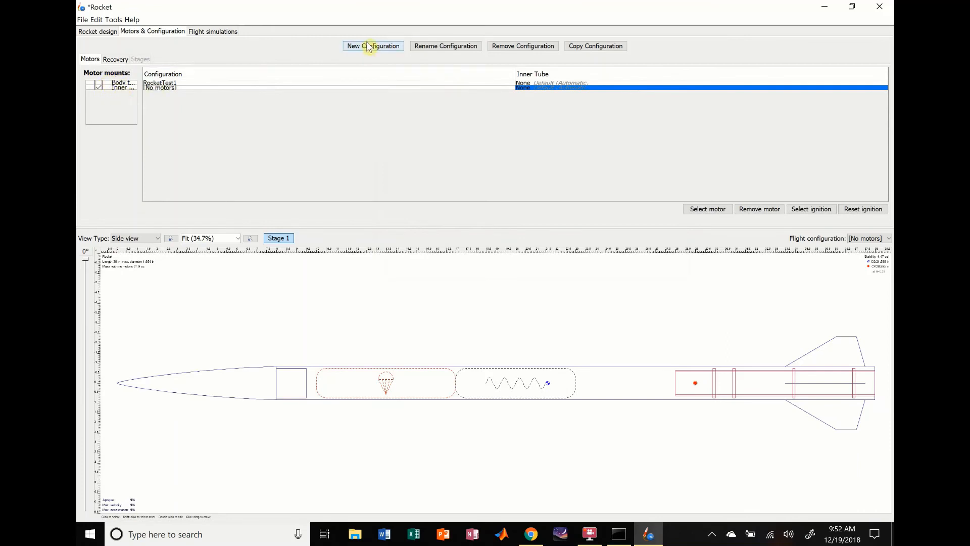
pyautogui.doubleClick(571, 94)
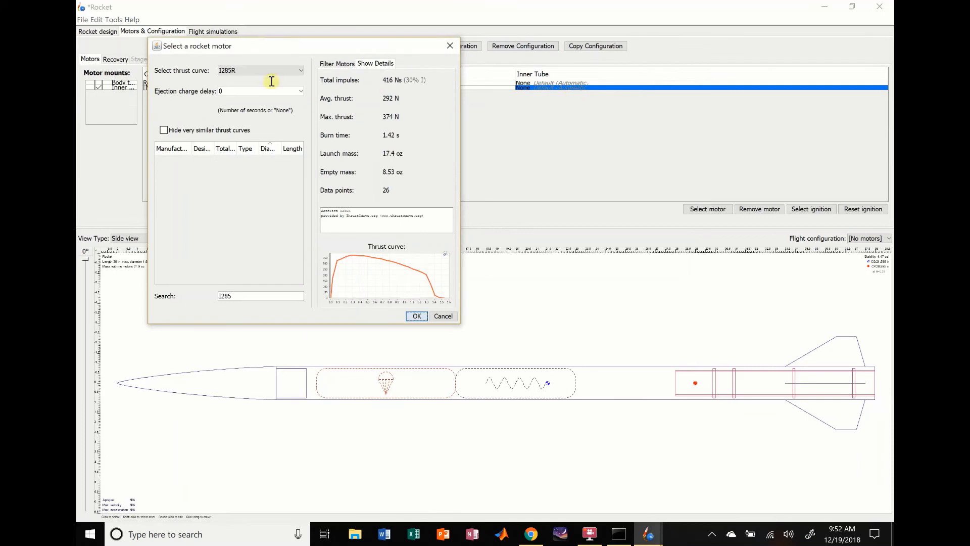
pyautogui.click(260, 70)
pyautogui.click(243, 297)
pyautogui.press('BackSpace')
pyautogui.press('BackSpace')
pyautogui.press('BackSpace')
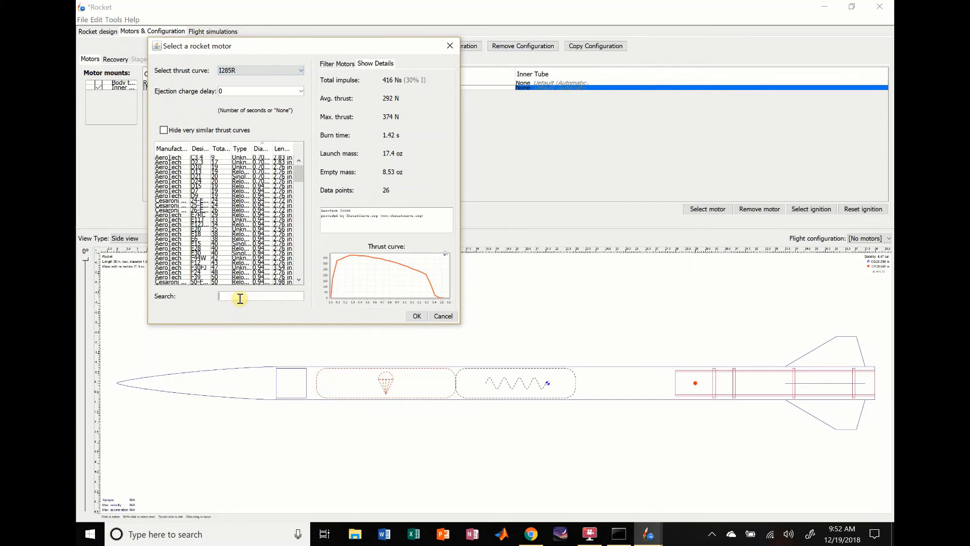
pyautogui.write('H220')
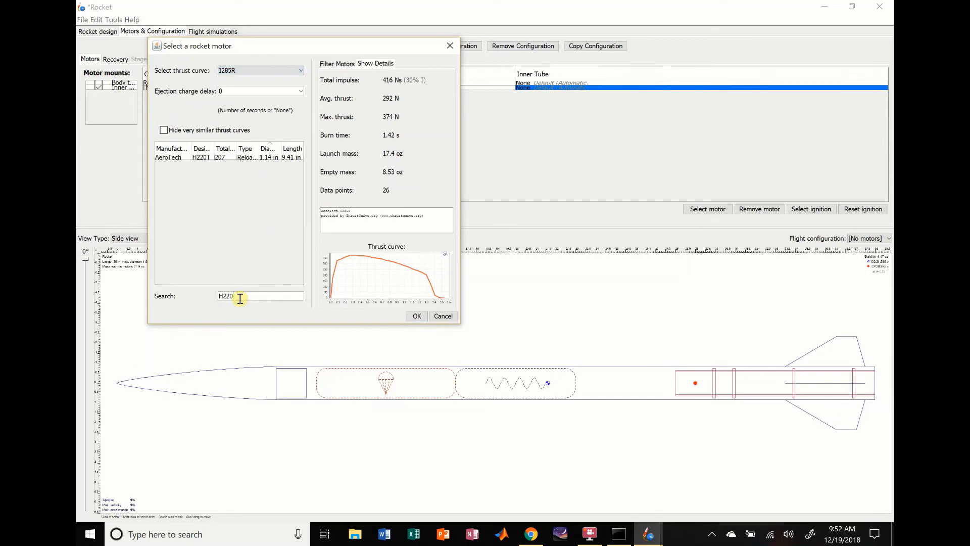
pyautogui.click(172, 158)
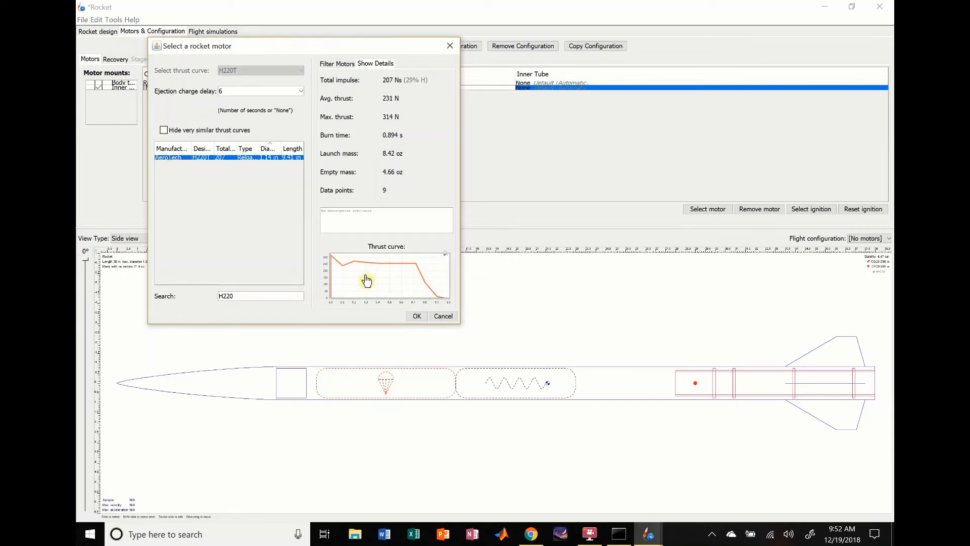
pyautogui.click(416, 316)
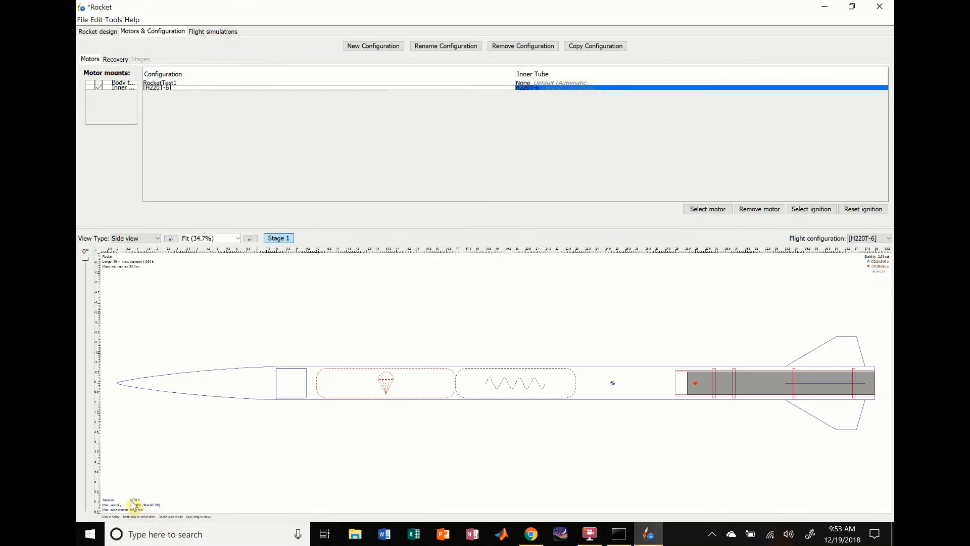
# - Set the inner tube's motor overhang to 0.25 in and close its configuration
pyautogui.click(88, 31)
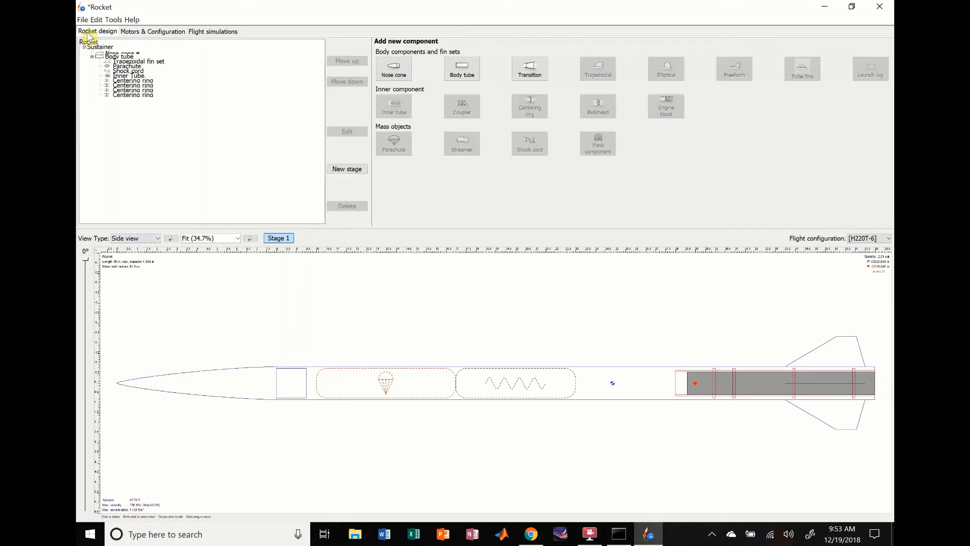
pyautogui.click(127, 76)
pyautogui.doubleClick(127, 76)
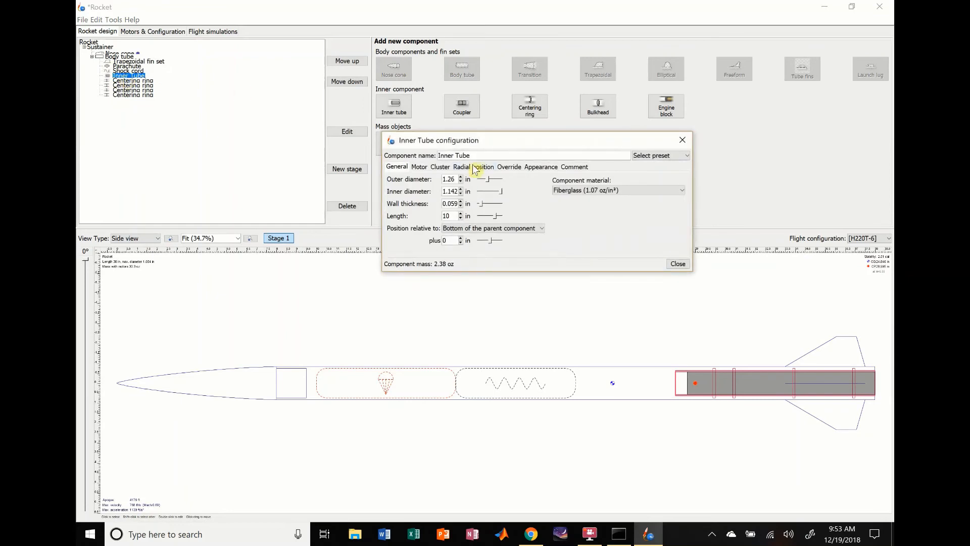
pyautogui.click(419, 167)
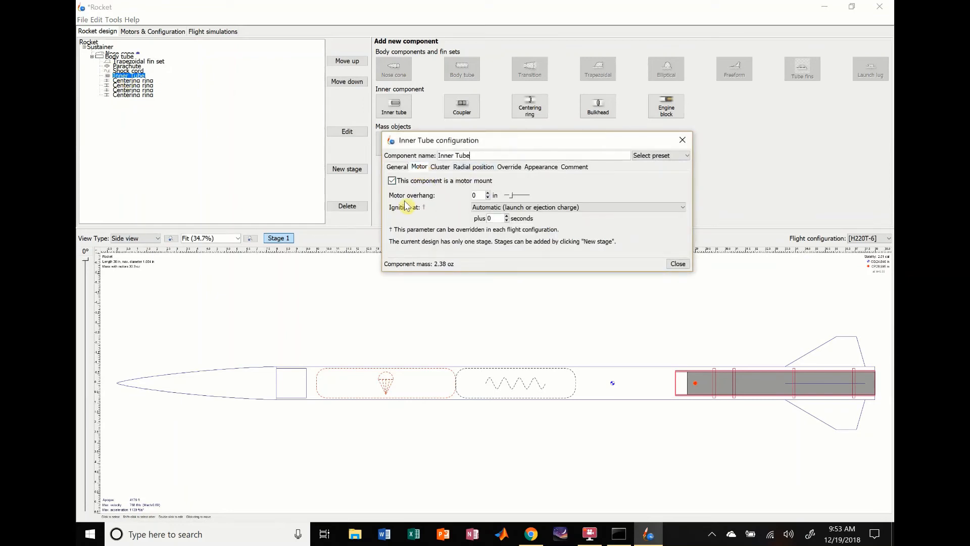
pyautogui.click(488, 197)
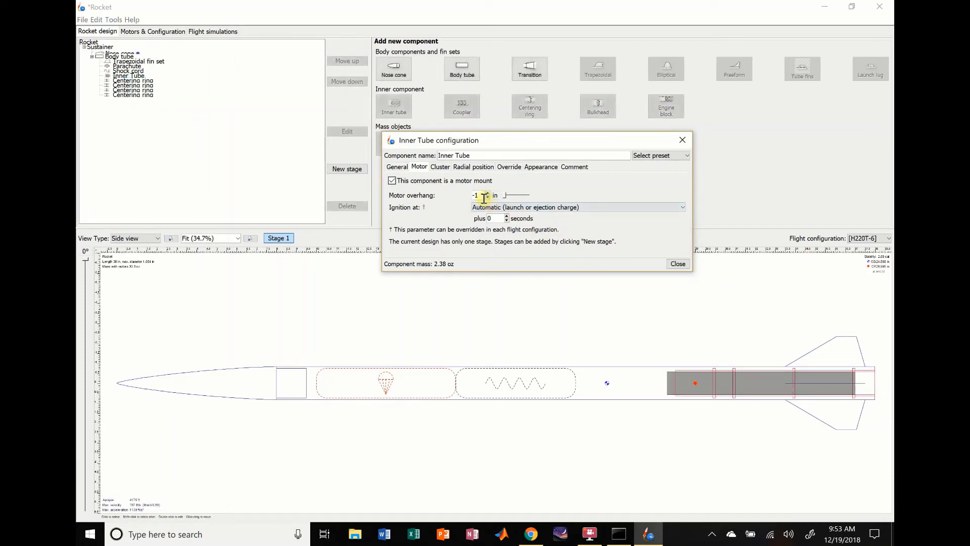
pyautogui.click(487, 194)
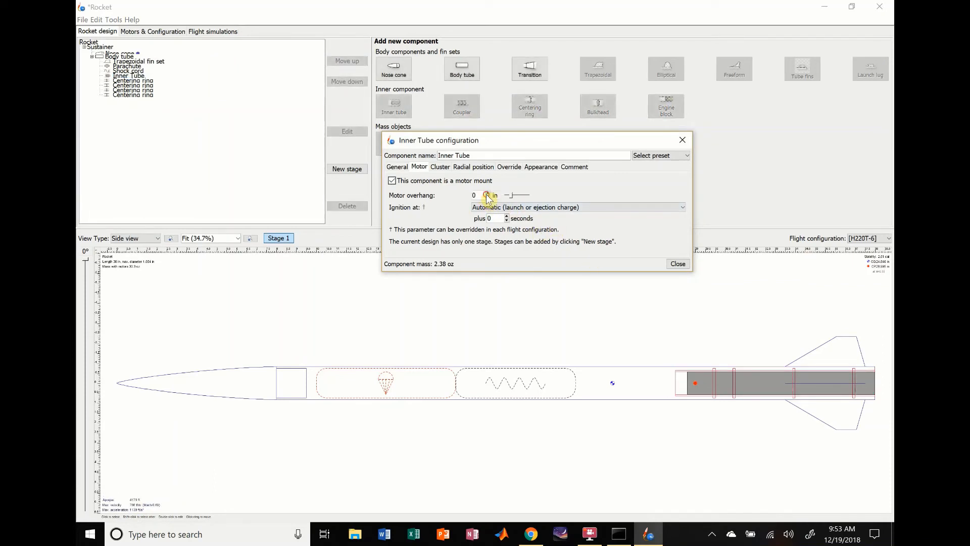
pyautogui.click(487, 194)
pyautogui.doubleClick(477, 195)
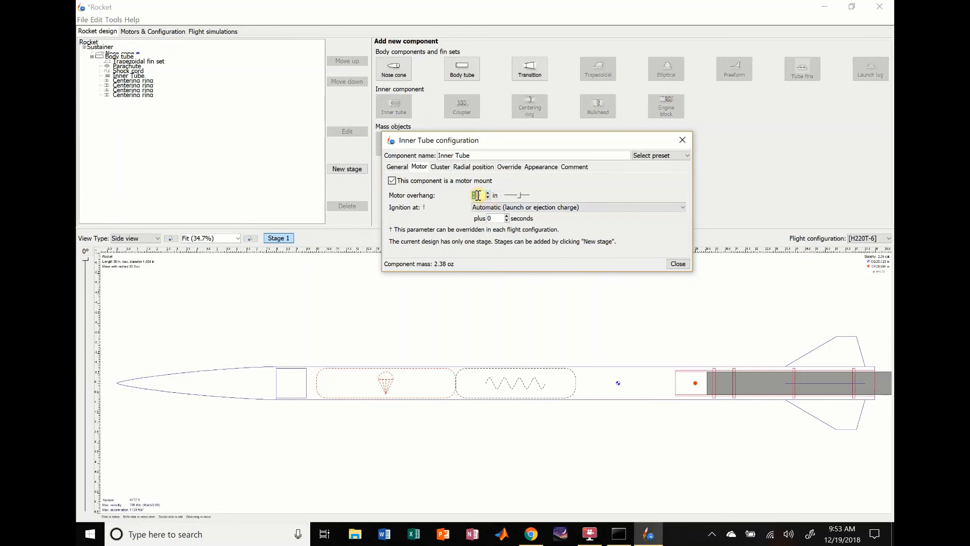
pyautogui.write('0.25')
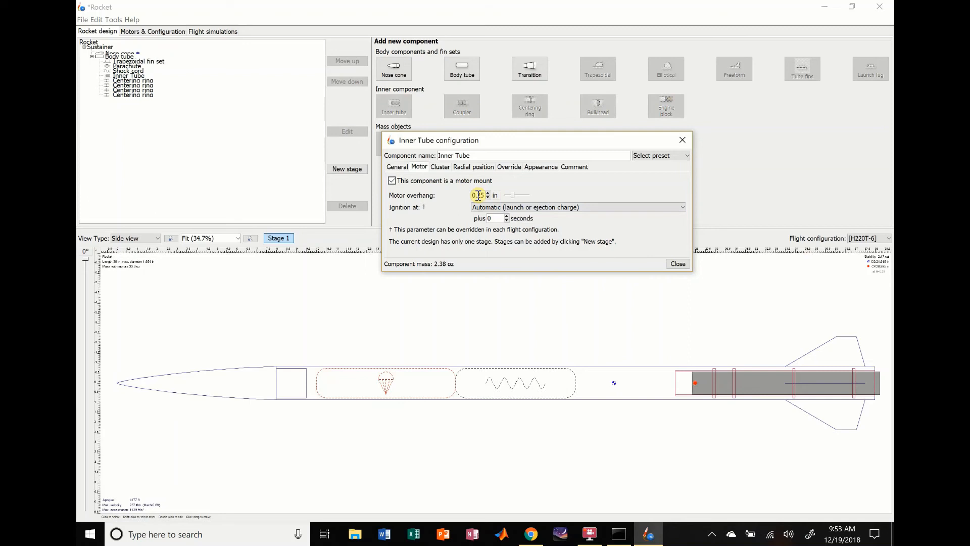
pyautogui.click(677, 264)
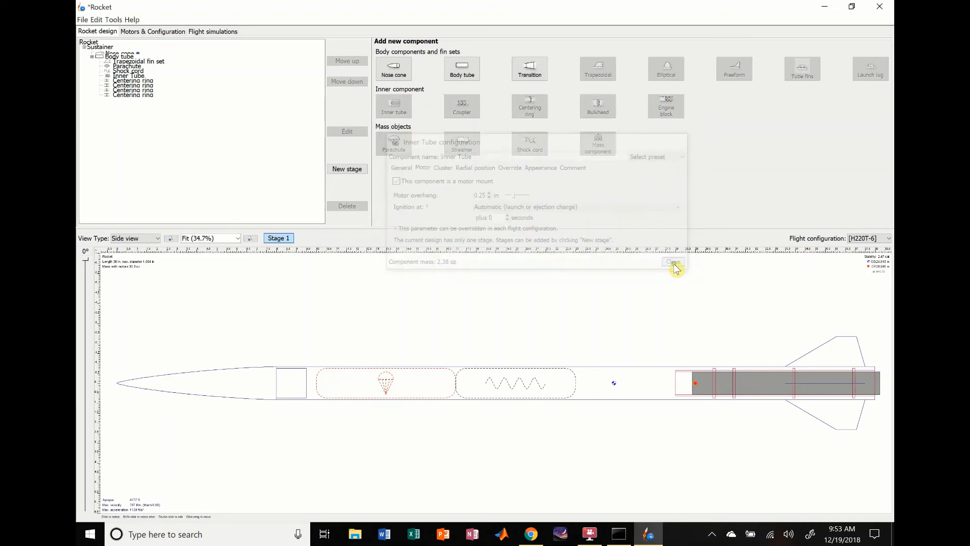
# - Give the trapezoidal fin set through-the-wall tabs with a length of 2.969 in and a height of 0.5 in
pyautogui.click(838, 344)
pyautogui.click(625, 386)
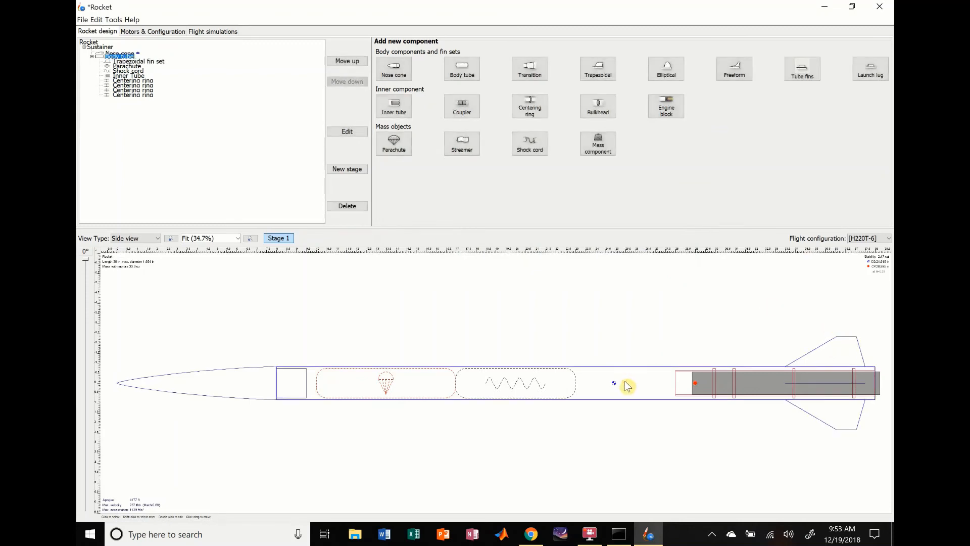
pyautogui.click(840, 356)
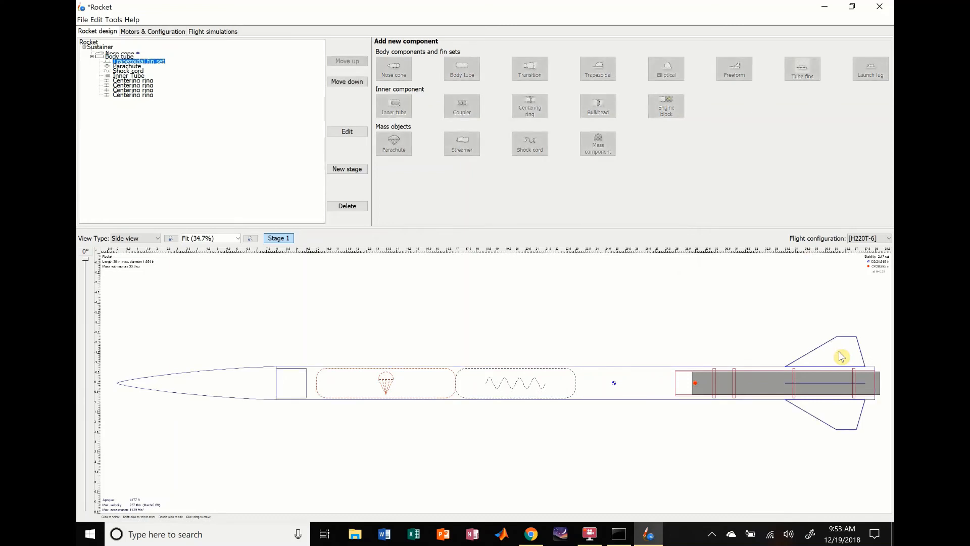
pyautogui.doubleClick(840, 356)
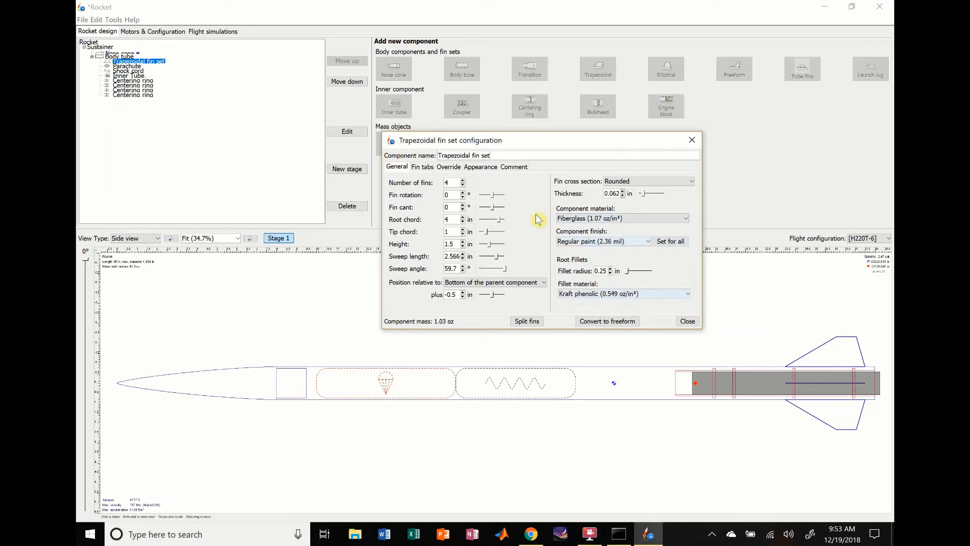
pyautogui.click(425, 169)
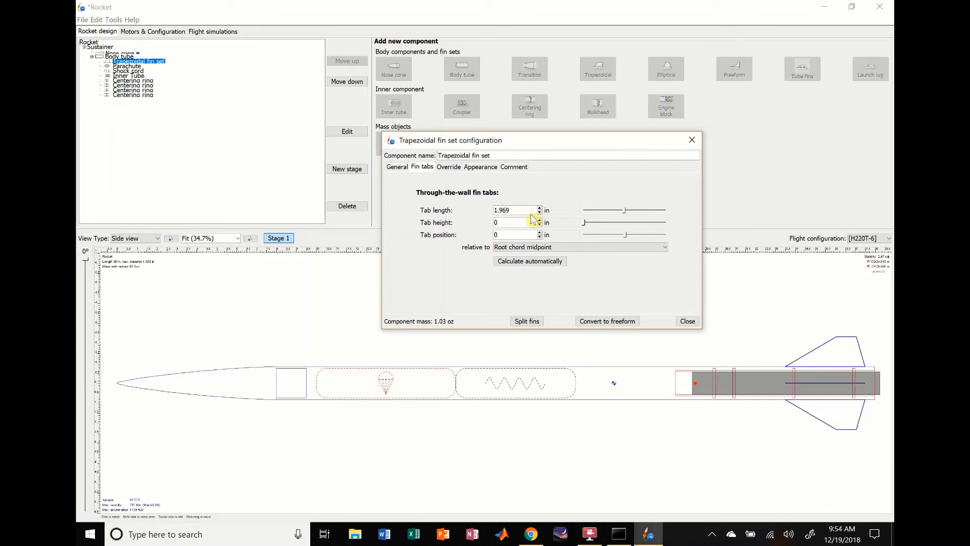
pyautogui.click(546, 210)
pyautogui.click(518, 184)
pyautogui.click(540, 208)
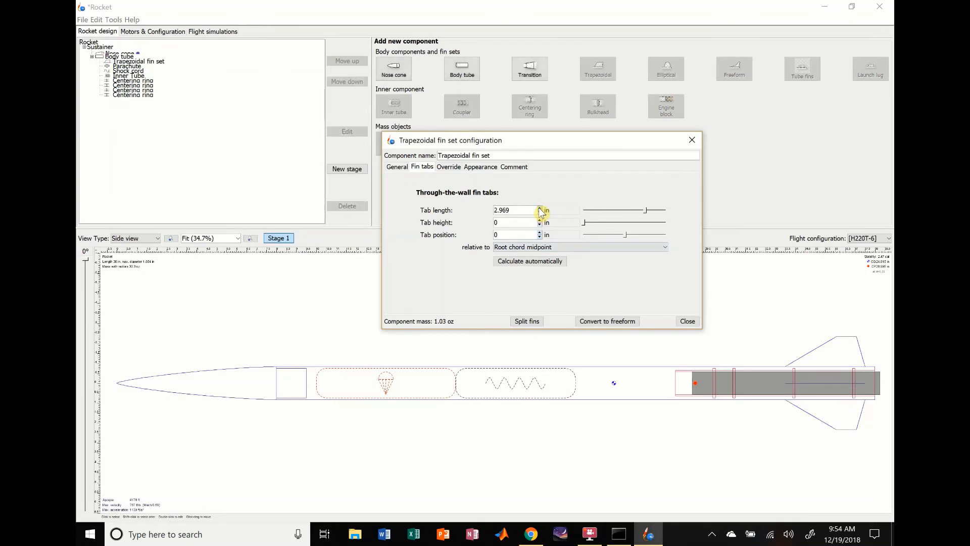
pyautogui.click(540, 207)
pyautogui.click(540, 213)
pyautogui.click(539, 213)
pyautogui.press('Return')
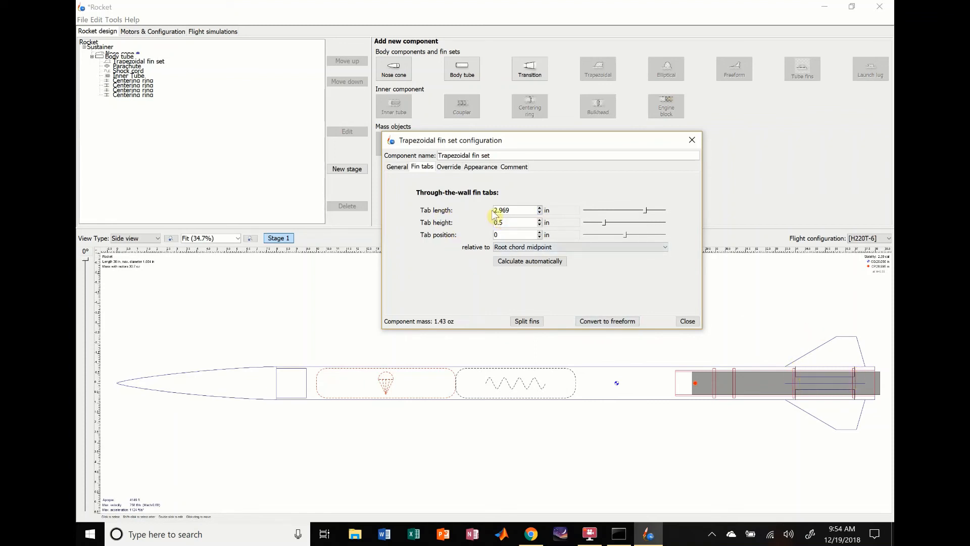
# - Set the fin tab height to 0.25 in
pyautogui.doubleClick(512, 224)
pyautogui.write('0.25')
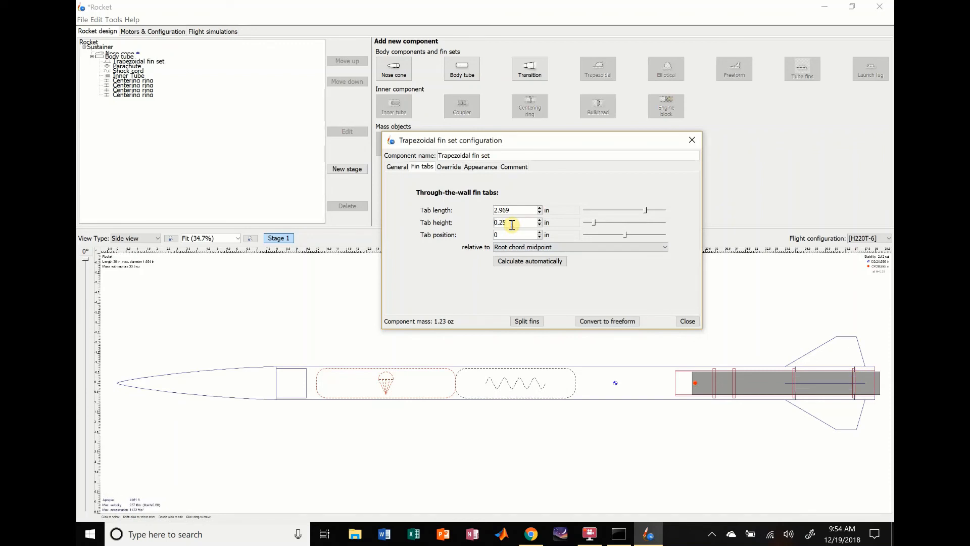
# - Try other fin tab positions relative to the root chord midpoint and close the fin set configuration
pyautogui.click(540, 237)
pyautogui.click(539, 237)
pyautogui.click(539, 237)
pyautogui.click(540, 232)
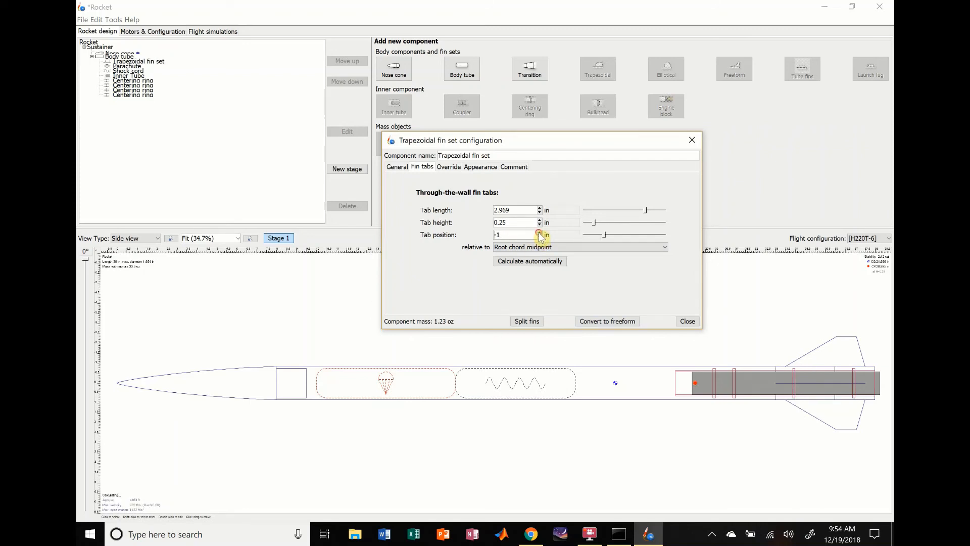
pyautogui.click(540, 232)
pyautogui.click(540, 237)
pyautogui.click(540, 232)
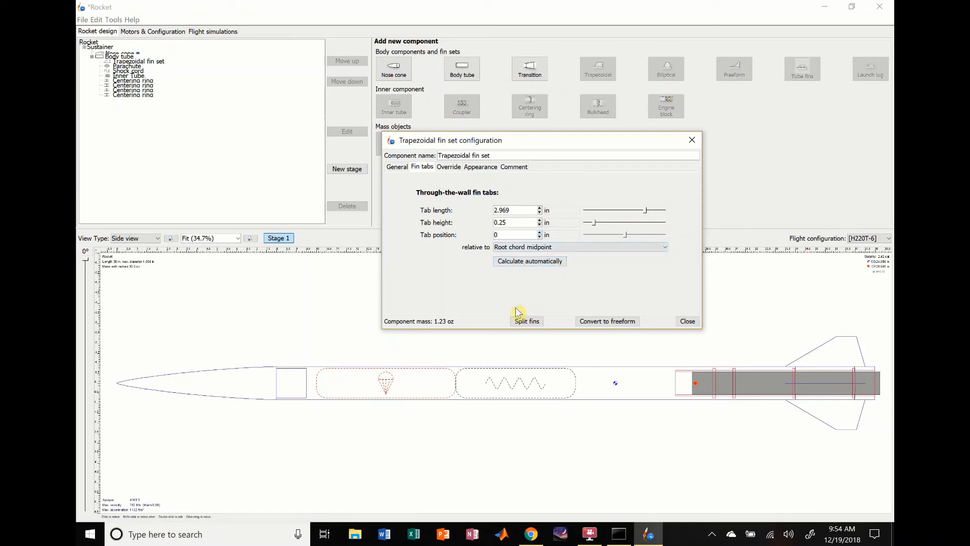
pyautogui.click(688, 321)
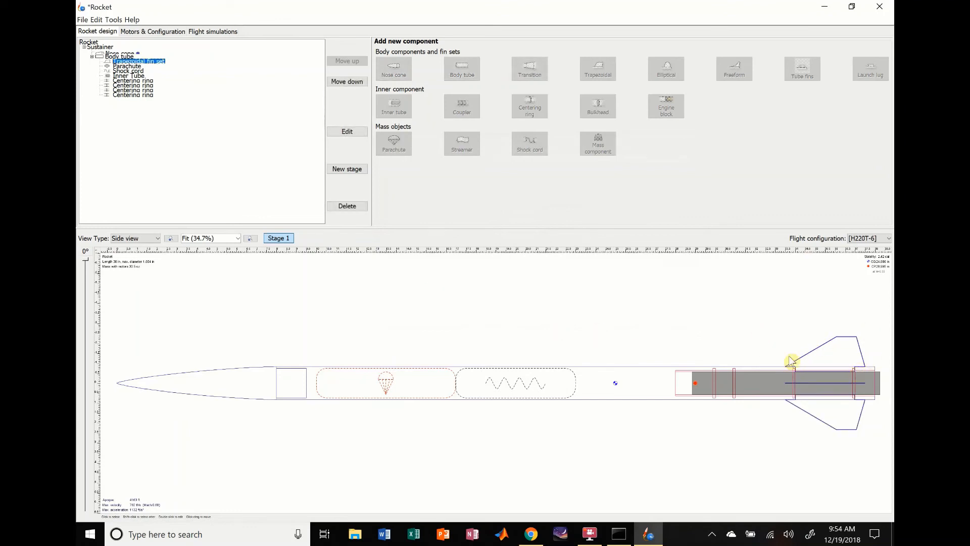
# - Add a mass component inside the body tube and name it APRA
pyautogui.click(762, 321)
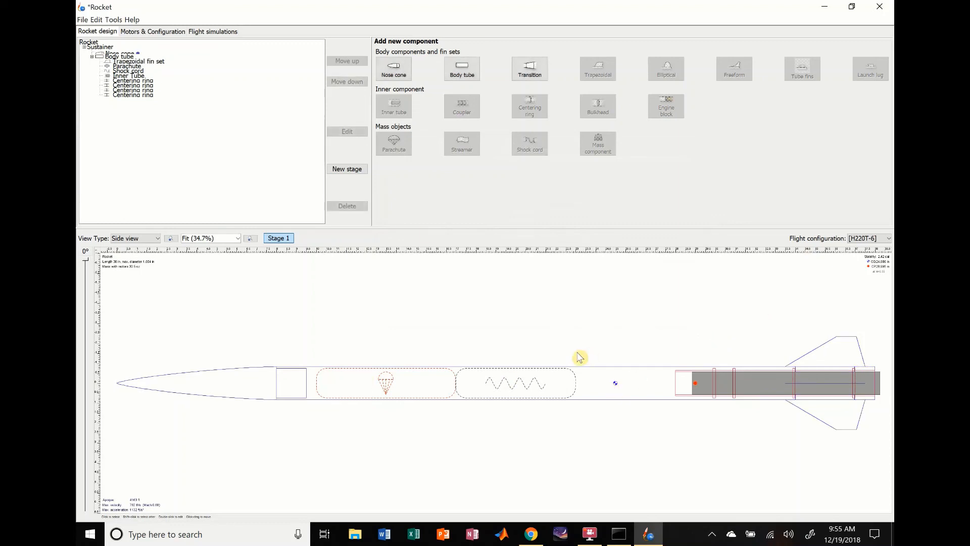
pyautogui.click(351, 384)
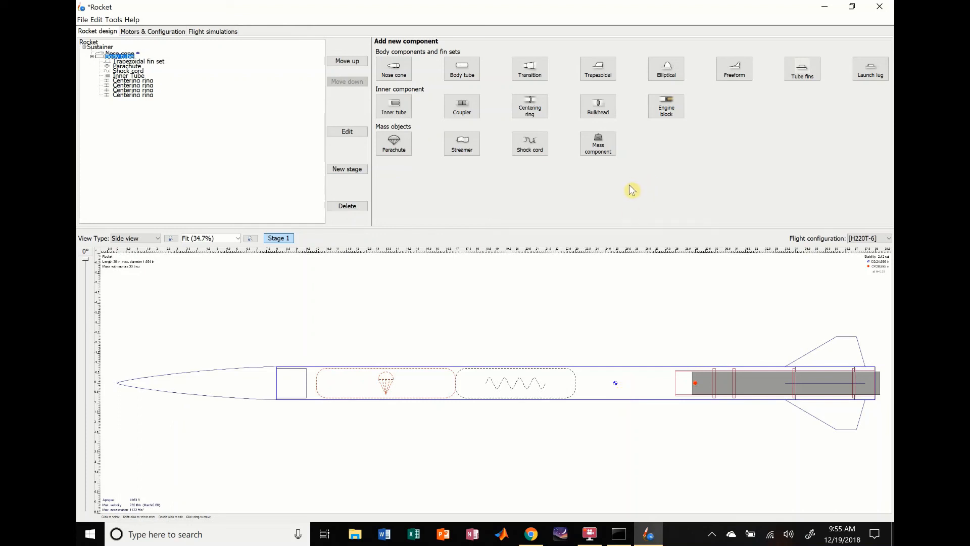
pyautogui.click(603, 152)
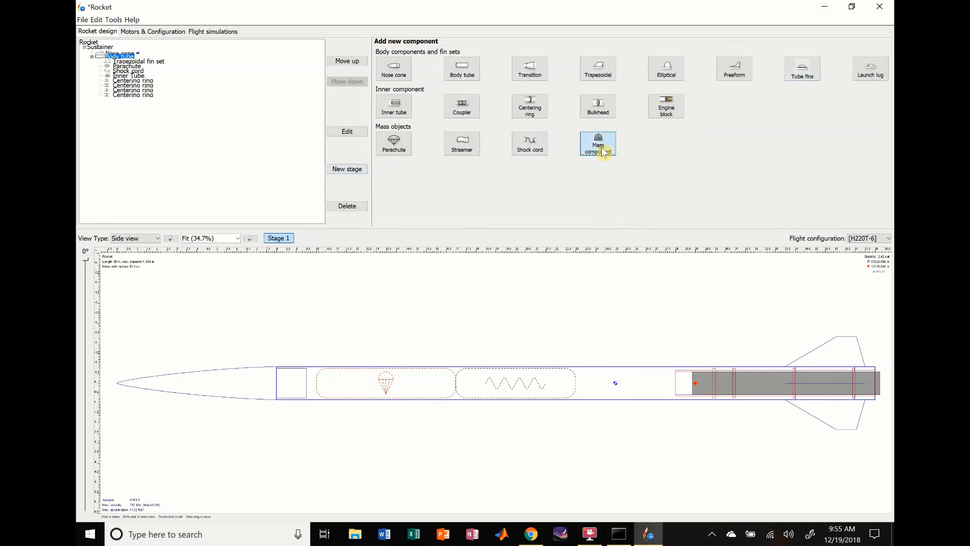
pyautogui.moveTo(488, 145); pyautogui.dragTo(428, 203)
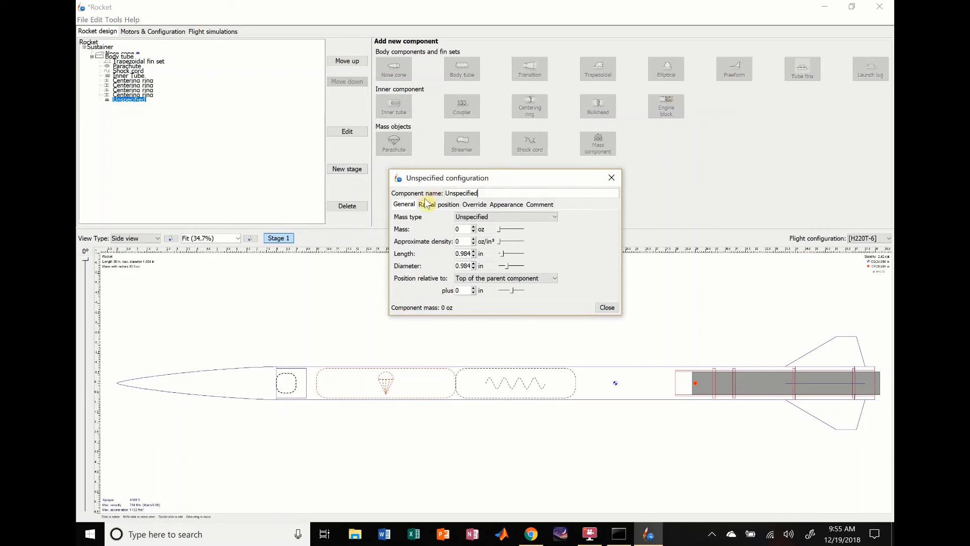
pyautogui.hotkey('ctrl', 'a')
pyautogui.press('BackSpace')
# - Set the APRA component's mass type to Altimeter and its mass to 16 g
pyautogui.click(479, 221)
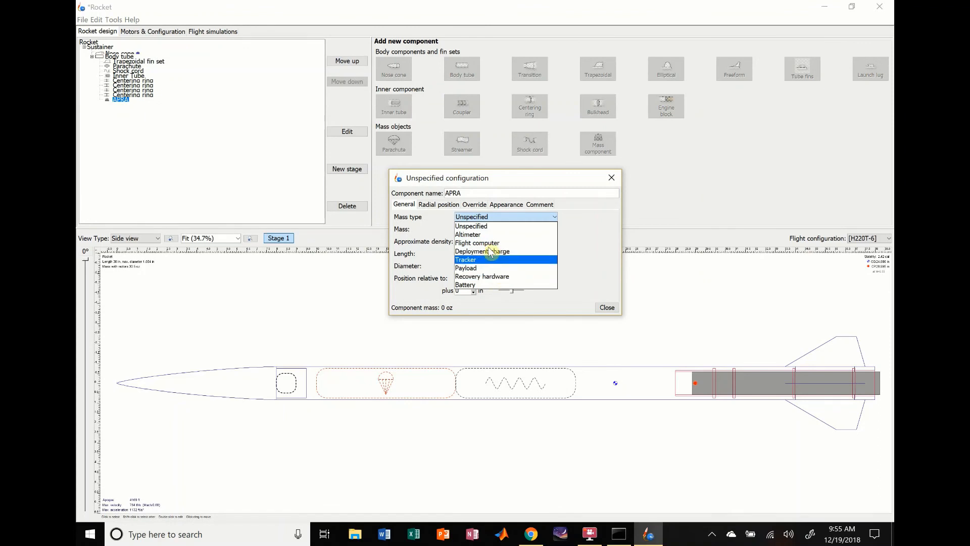
pyautogui.click(484, 235)
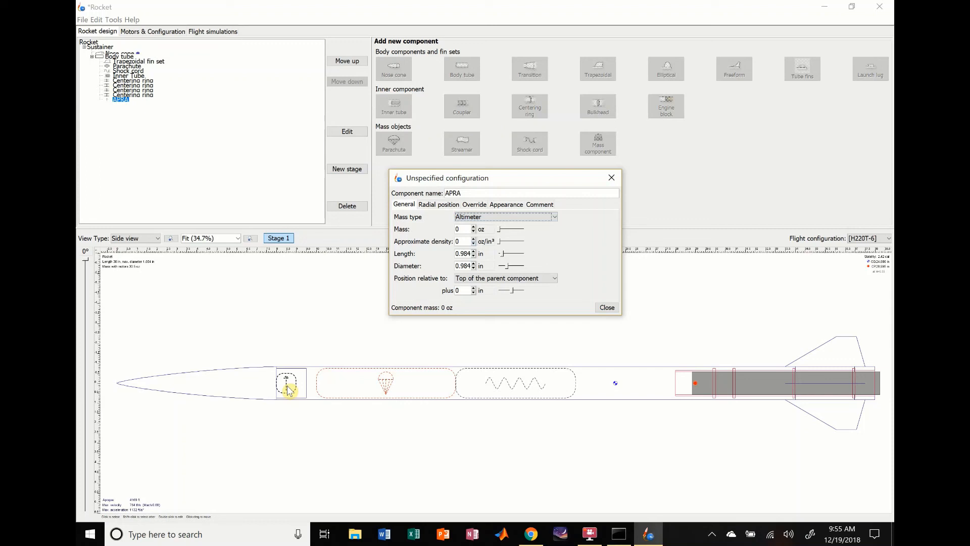
pyautogui.click(481, 230)
pyautogui.click(485, 237)
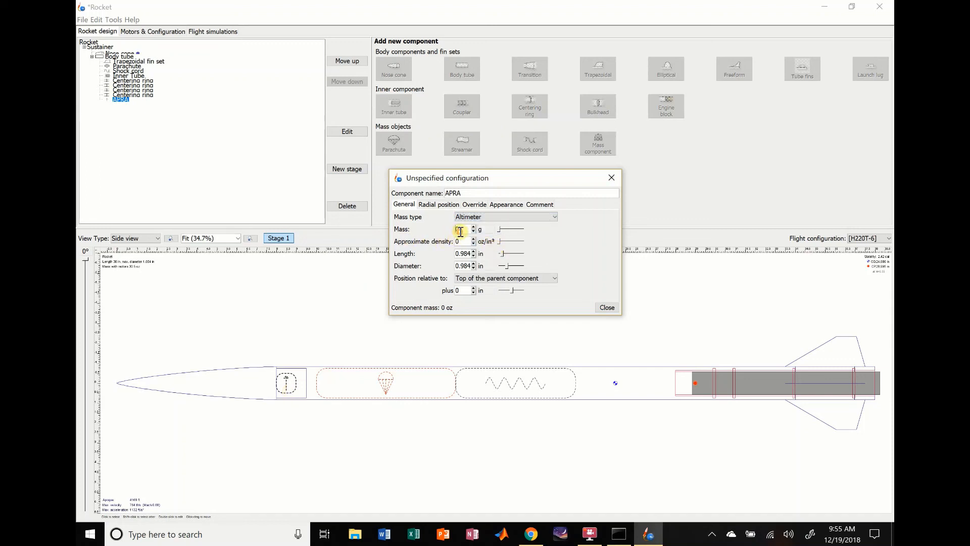
pyautogui.press('Tab')
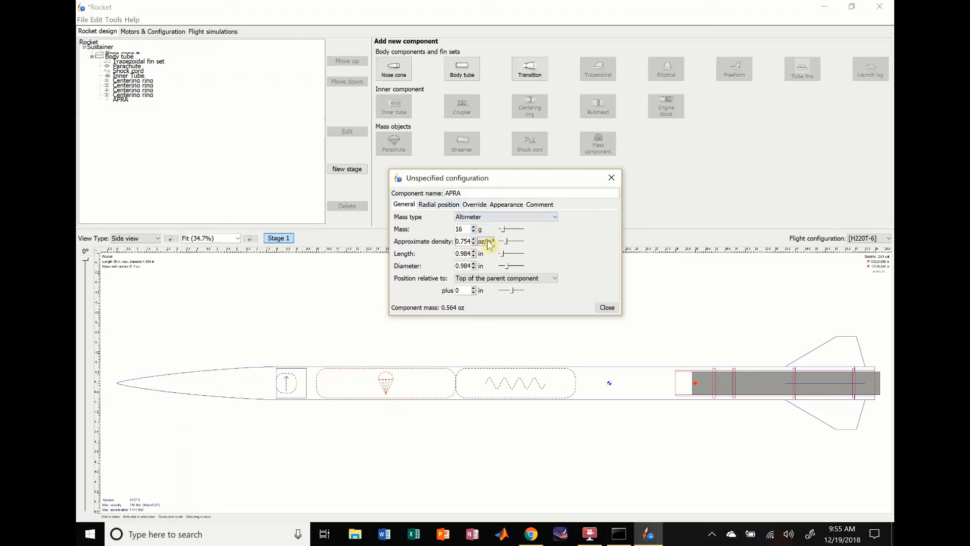
# - Look at the mass and center of gravity override options for the APRA altimeter
pyautogui.click(474, 251)
pyautogui.click(474, 251)
pyautogui.click(474, 255)
pyautogui.click(466, 204)
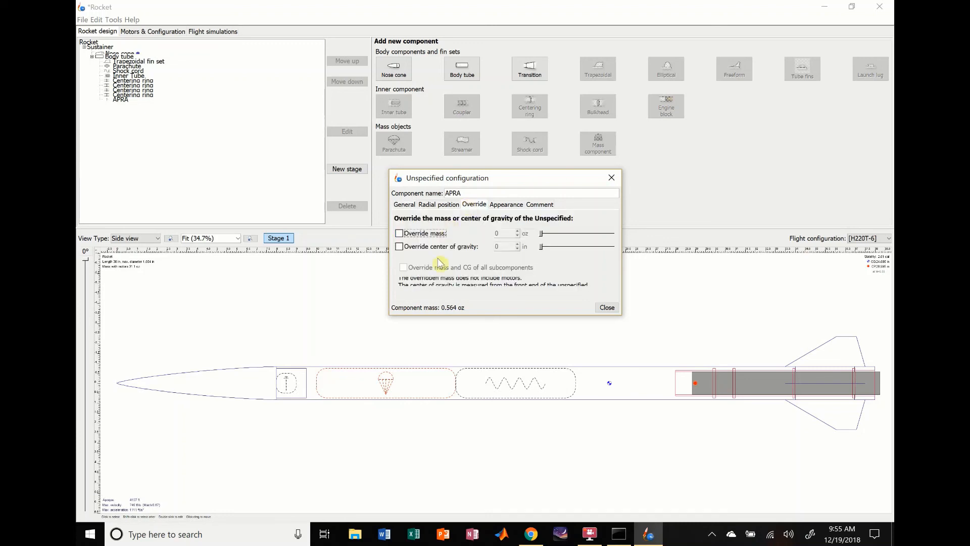
pyautogui.click(403, 205)
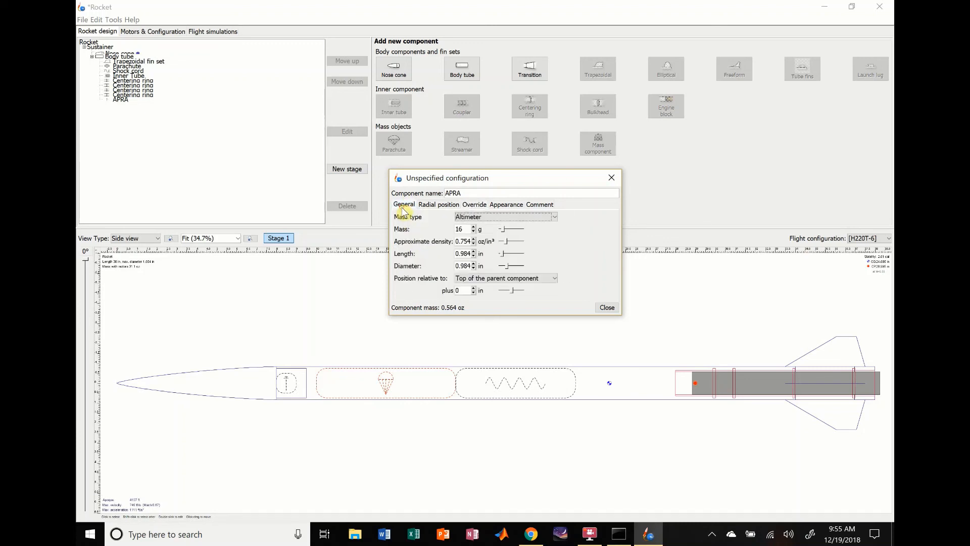
pyautogui.click(474, 204)
pyautogui.click(405, 204)
# - Size the APRA altimeter to 2.5 in long and 0.5 in diameter, and position it -1 in relative to the top of the body tube
pyautogui.click(465, 254)
pyautogui.write('2')
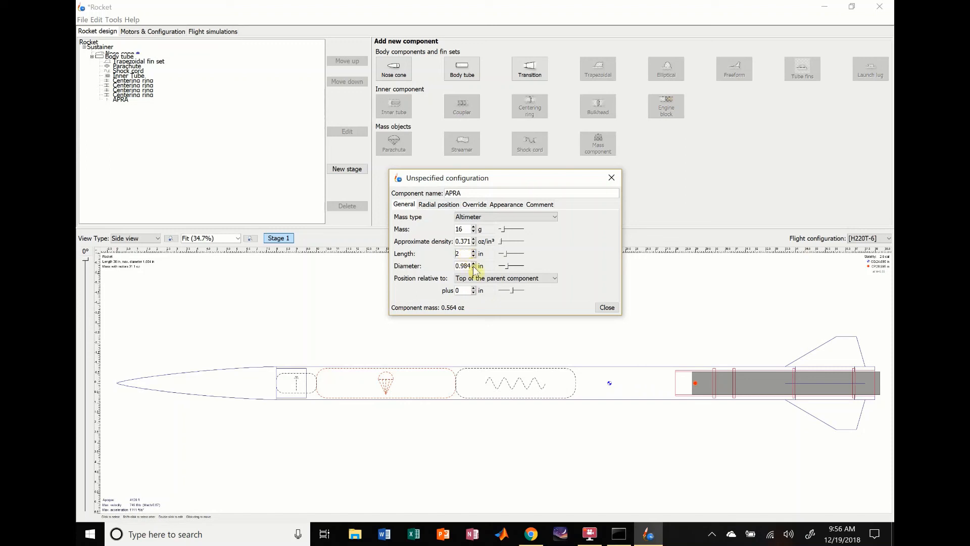
pyautogui.click(466, 255)
pyautogui.click(465, 267)
pyautogui.write('0.5')
pyautogui.press('Return')
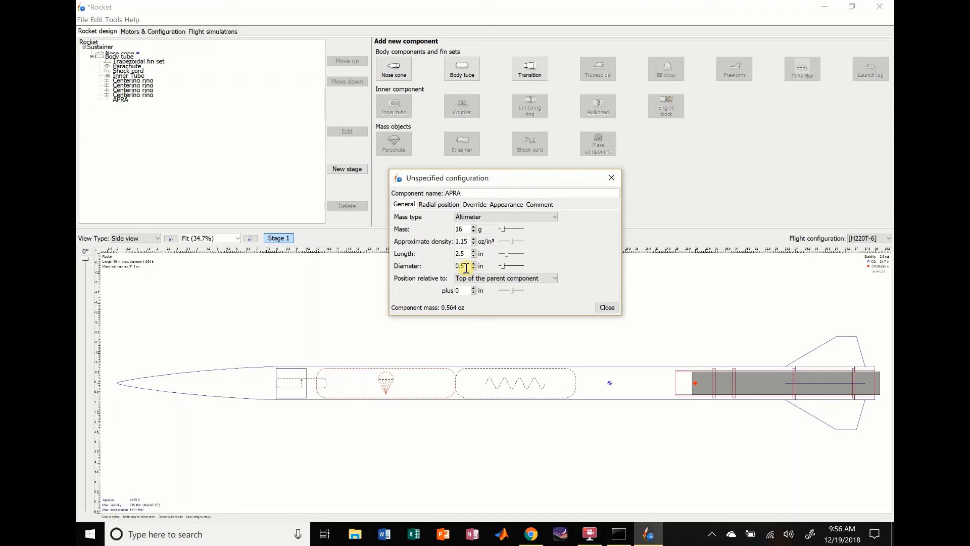
pyautogui.click(473, 292)
pyautogui.click(474, 292)
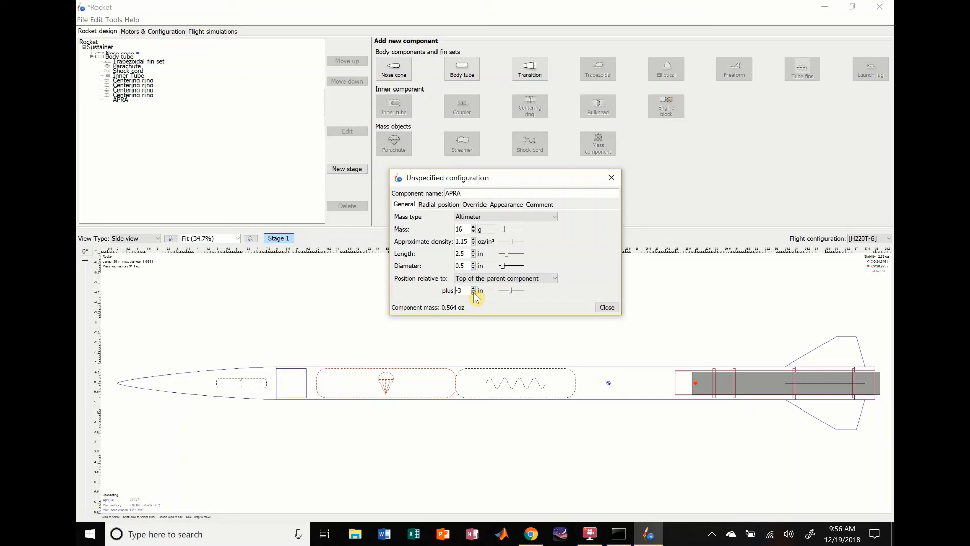
pyautogui.click(474, 292)
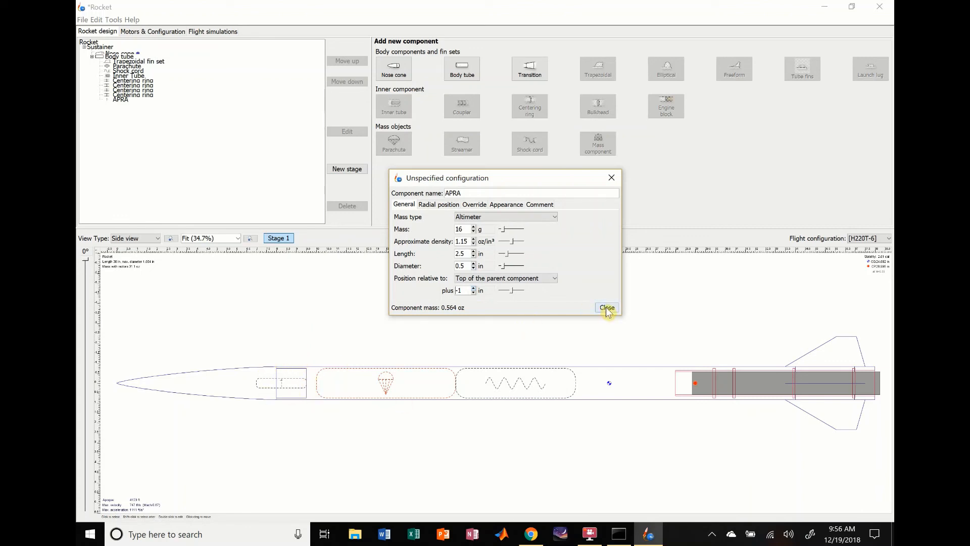
# - Try the Flight computer, Deployment charge, Tracker, Payload, Recovery hardware and Battery mass types on the APRA component
pyautogui.click(543, 217)
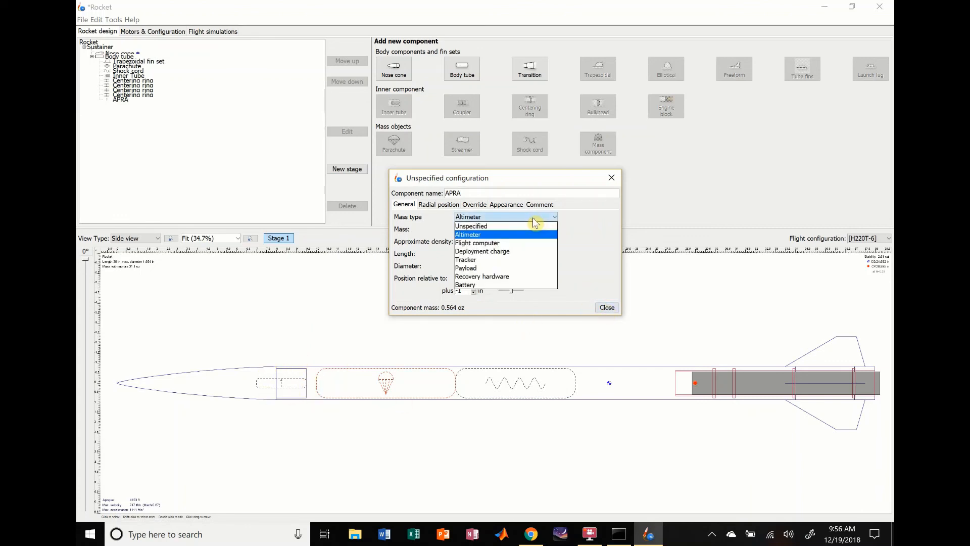
pyautogui.click(475, 244)
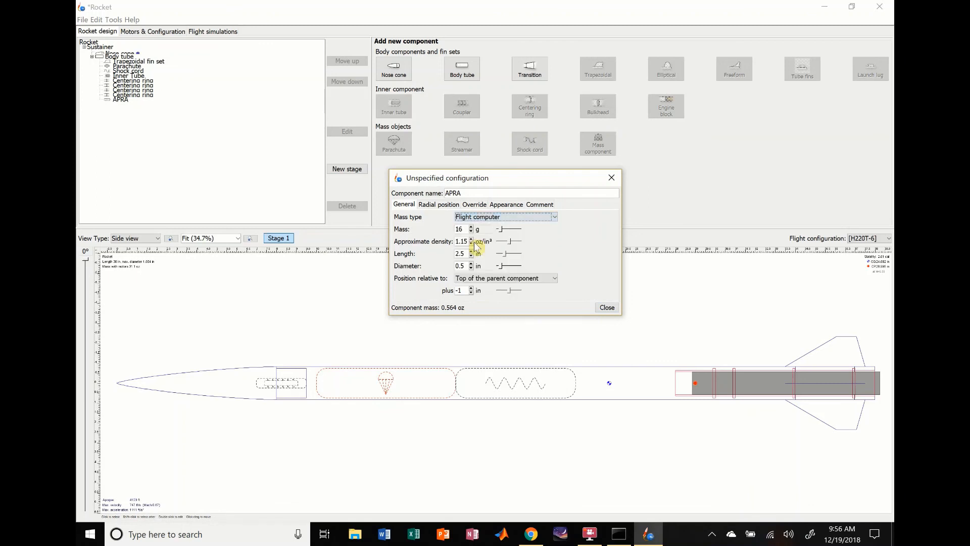
pyautogui.click(495, 217)
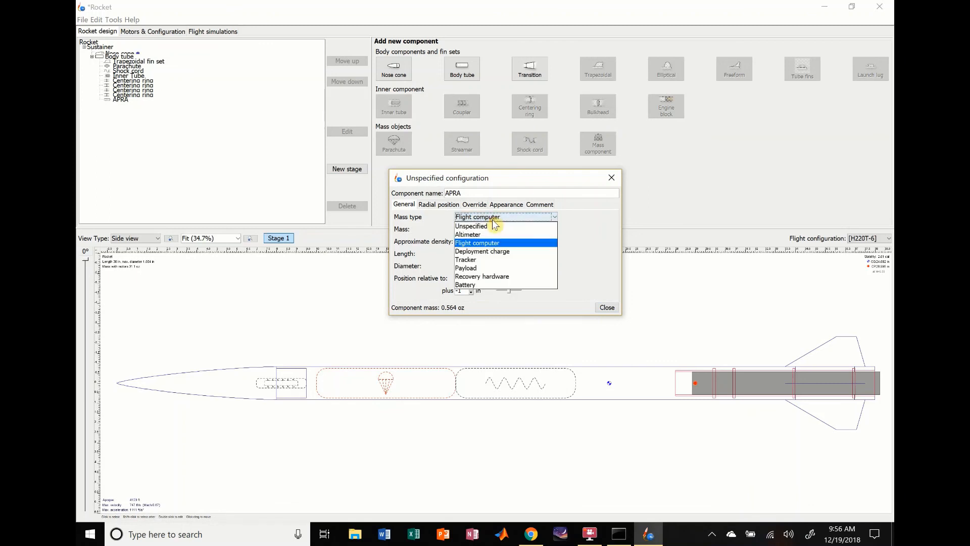
pyautogui.click(489, 252)
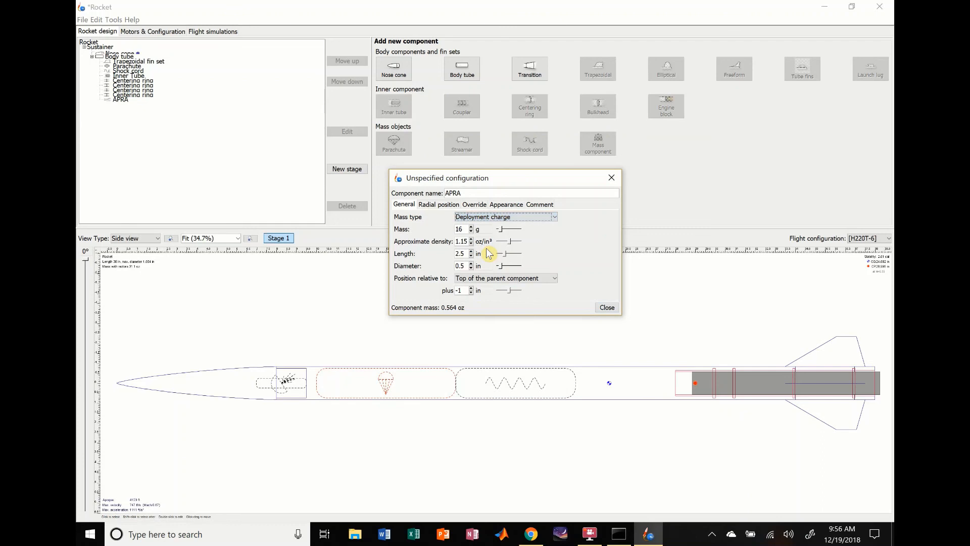
pyautogui.click(531, 218)
pyautogui.click(490, 260)
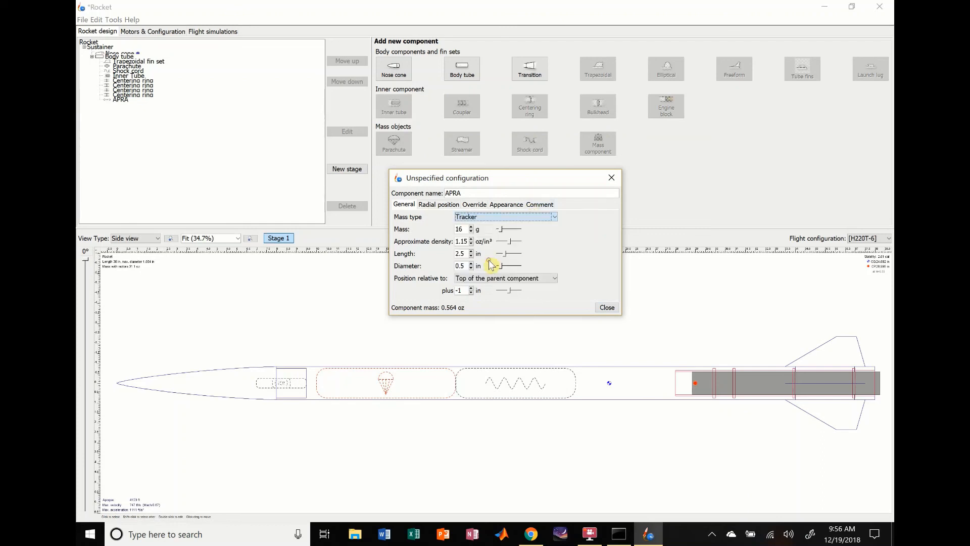
pyautogui.click(531, 217)
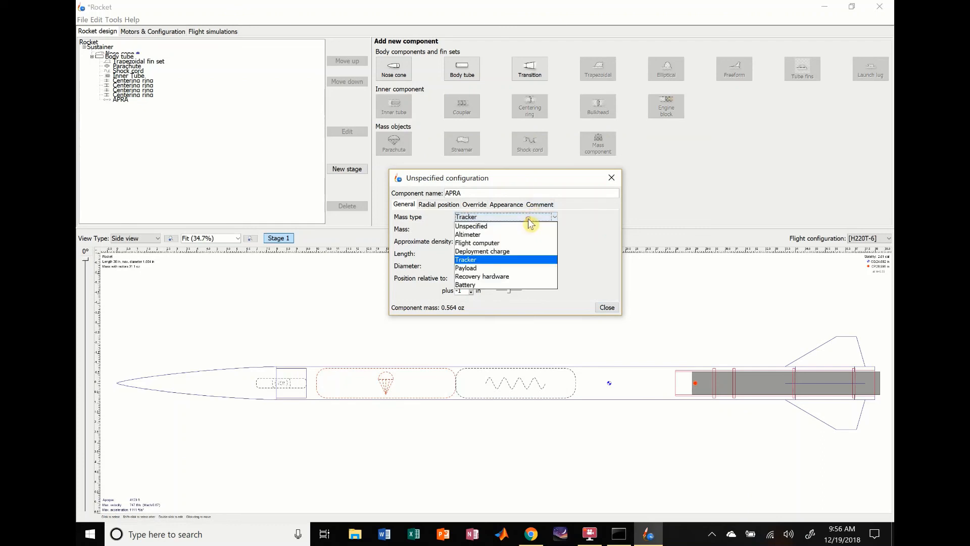
pyautogui.click(488, 269)
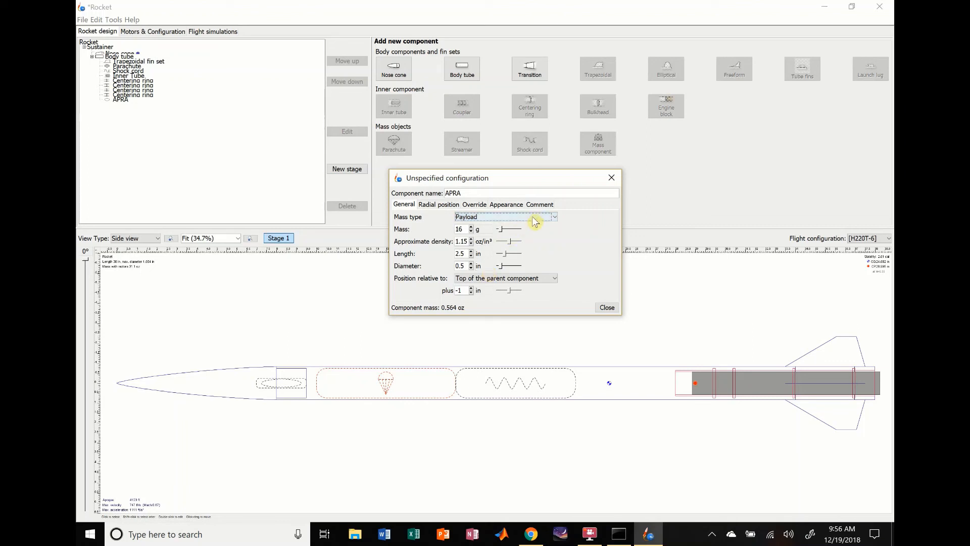
pyautogui.click(533, 219)
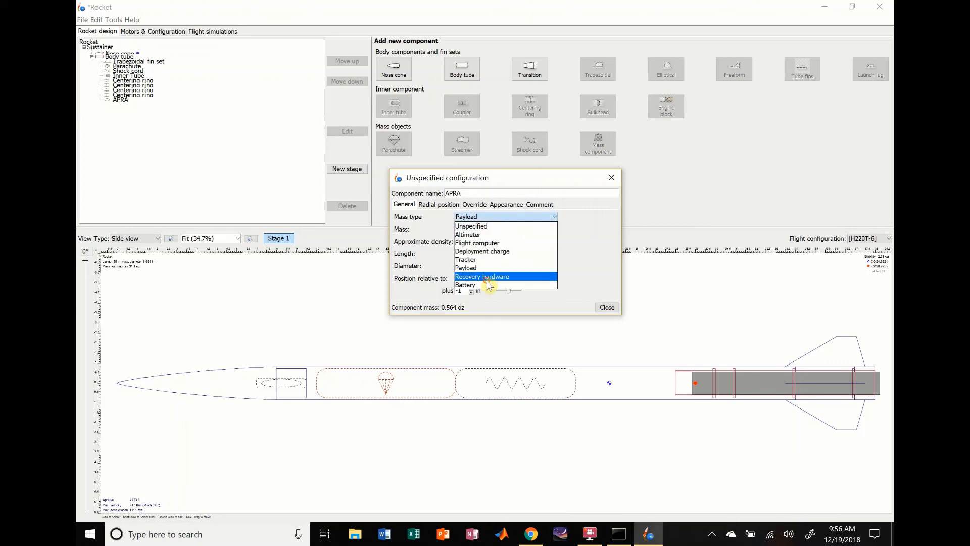
pyautogui.click(487, 277)
pyautogui.click(534, 218)
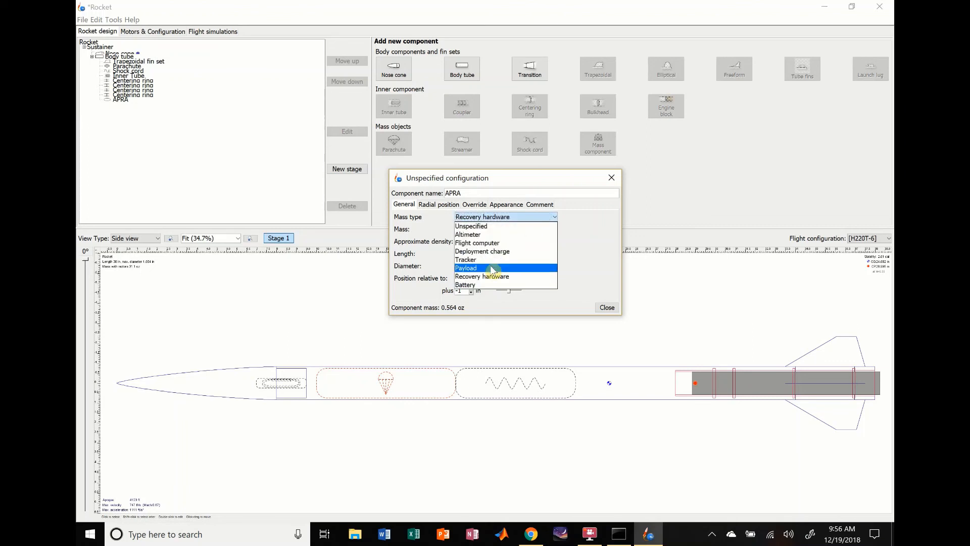
pyautogui.click(479, 285)
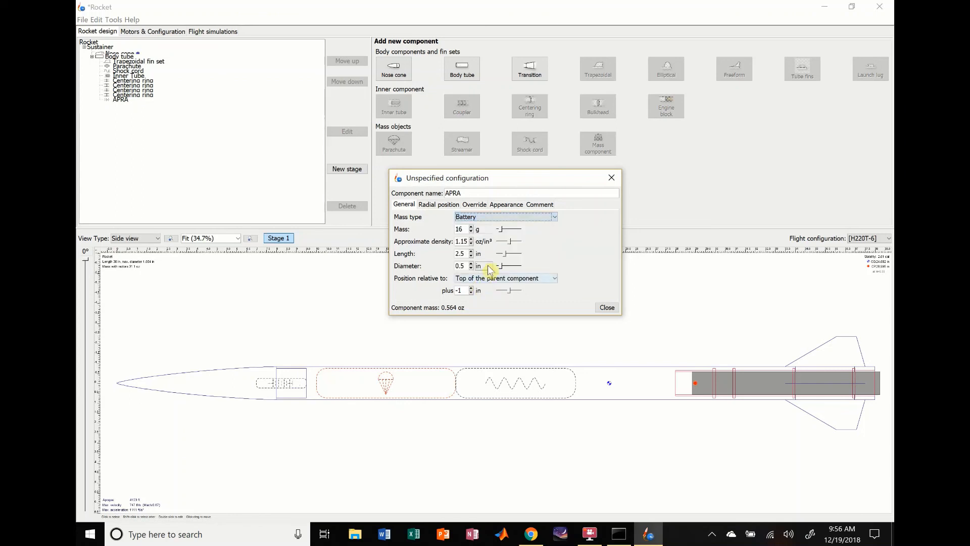
# - Set the APRA component's mass type back to Altimeter and close its configuration
pyautogui.click(514, 218)
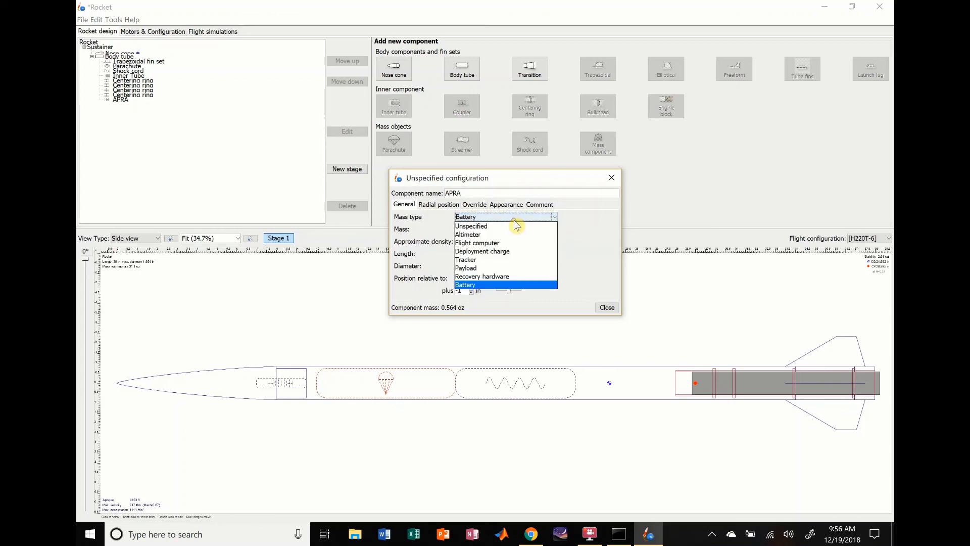
pyautogui.click(482, 235)
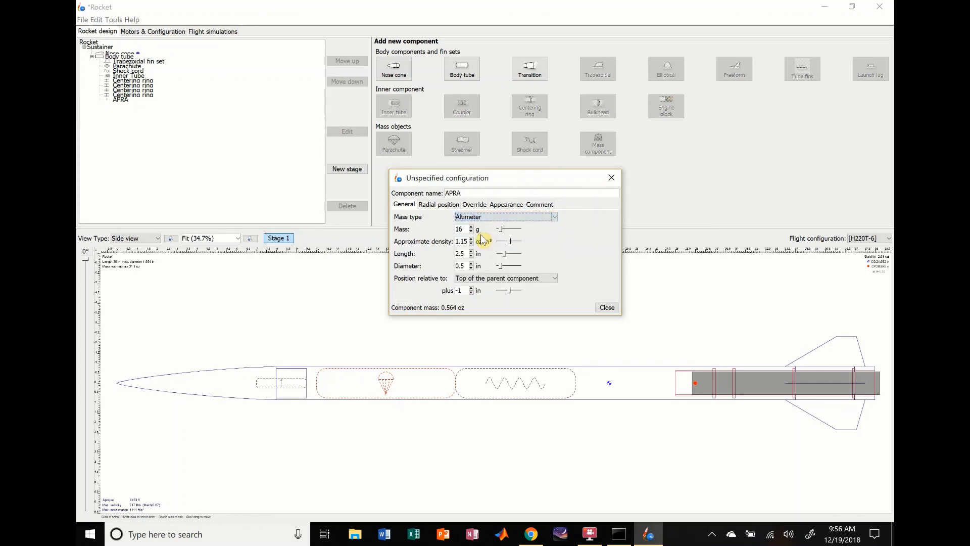
pyautogui.click(607, 307)
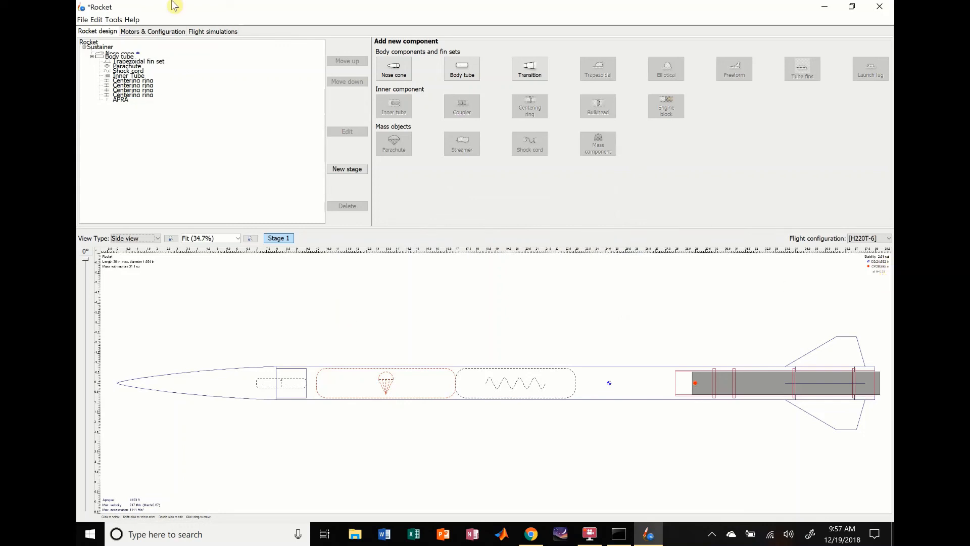
# - Review the motor configurations and the list of flight simulations, and return to the rocket design
pyautogui.click(141, 34)
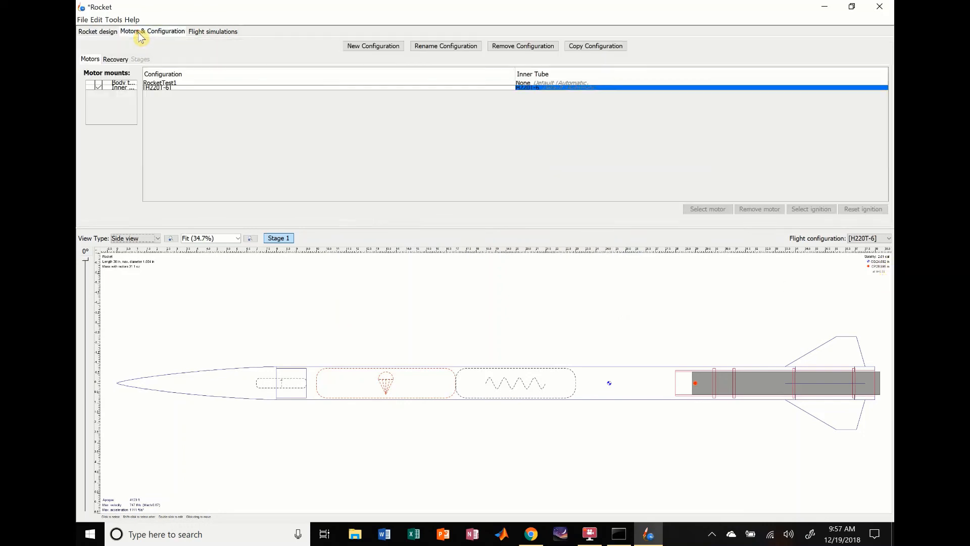
pyautogui.click(213, 32)
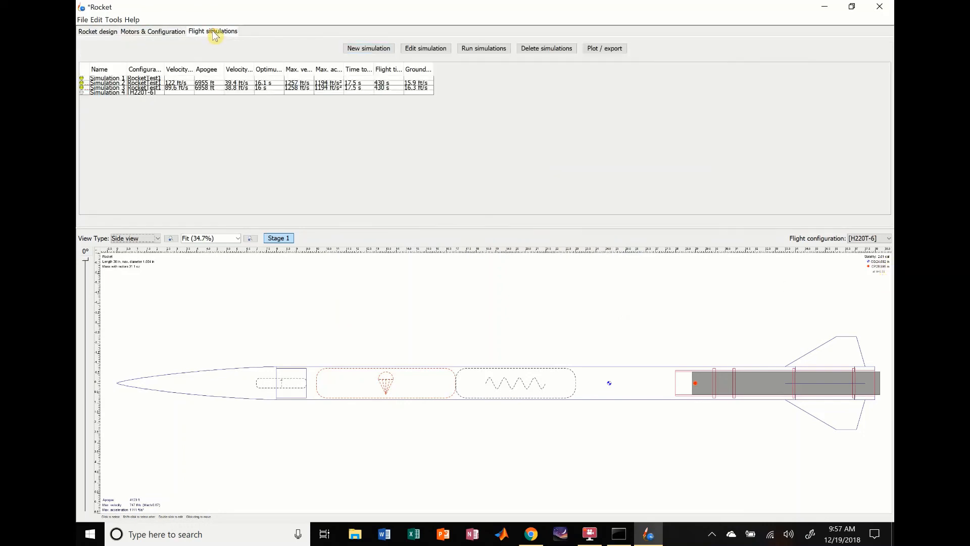
pyautogui.click(97, 31)
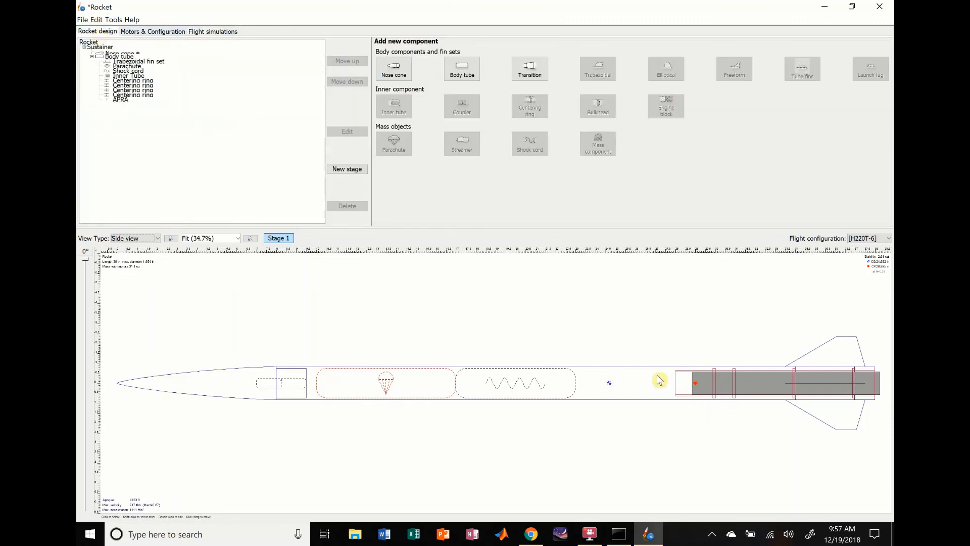